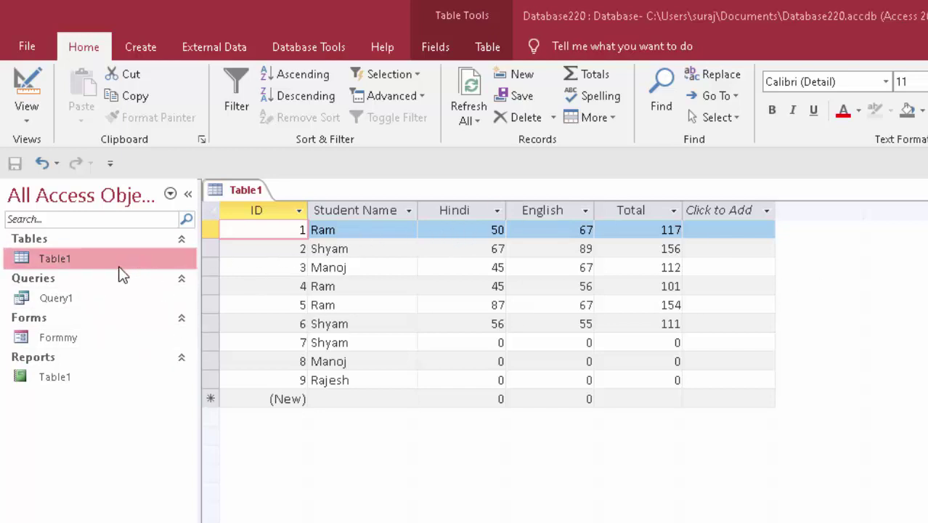
# Switch Table1 from its datasheet into Design View.
pyautogui.click(29, 120)
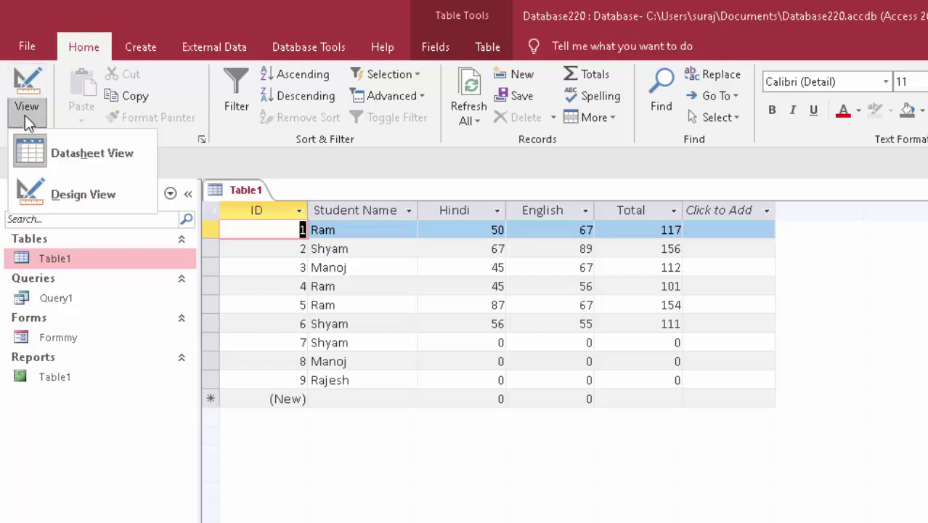
pyautogui.click(91, 191)
pyautogui.click(622, 425)
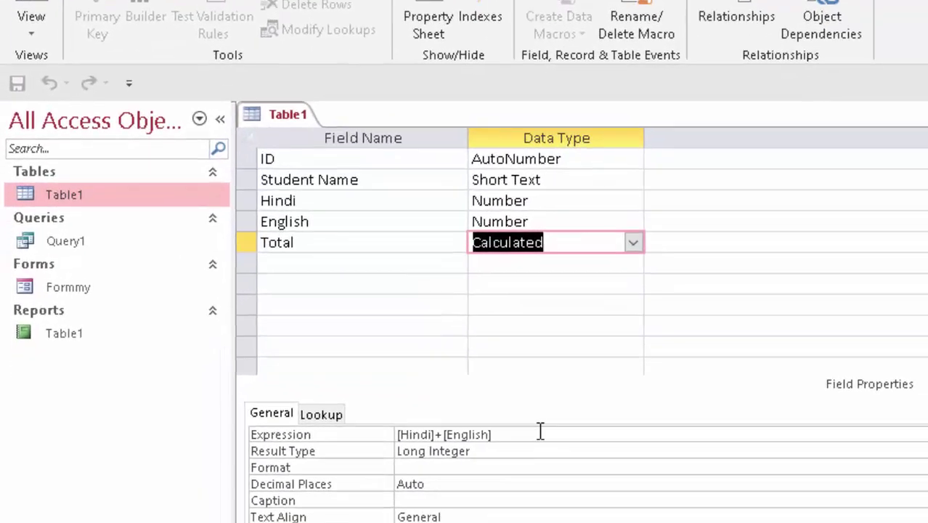
pyautogui.click(540, 432)
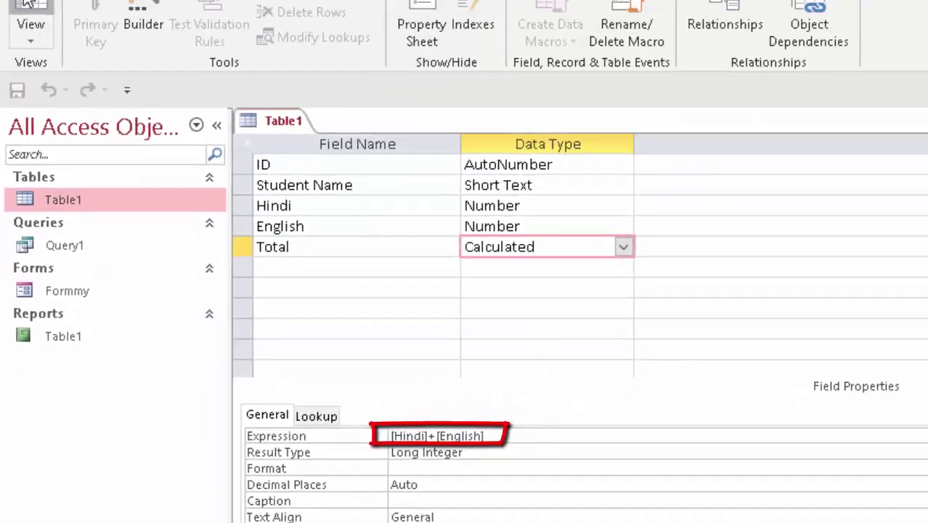
pyautogui.click(27, 87)
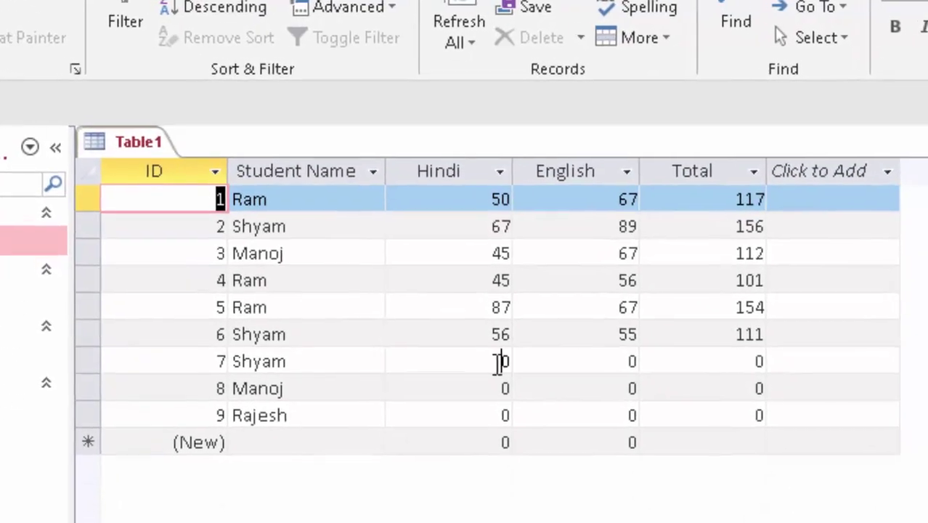
# Enter Shyam's marks in row 7: Hindi 78 and English 55.
pyautogui.click(499, 361)
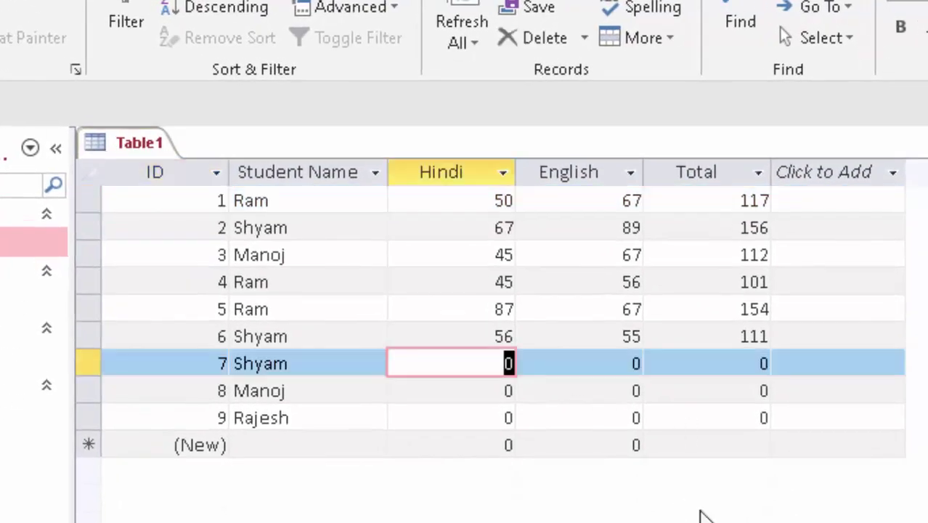
pyautogui.press('Delete')
pyautogui.press('Tab')
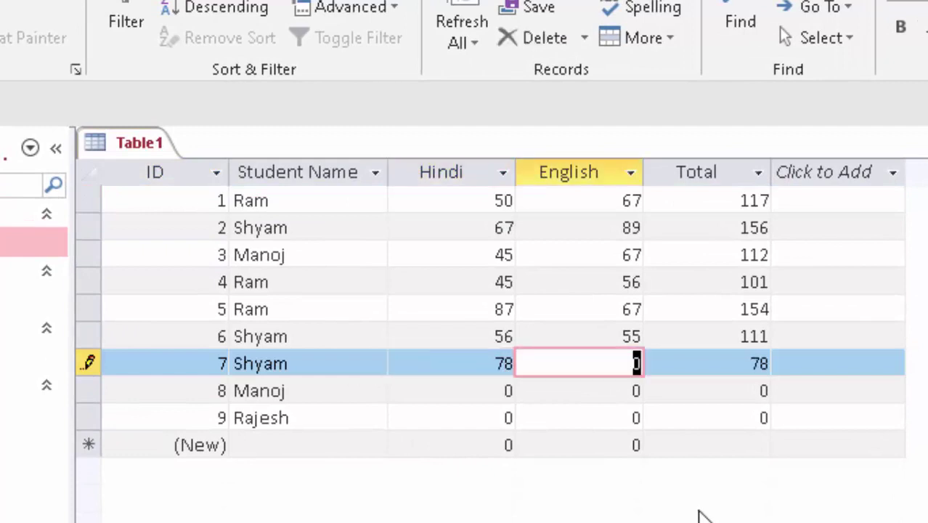
pyautogui.write('55')
pyautogui.press('Tab')
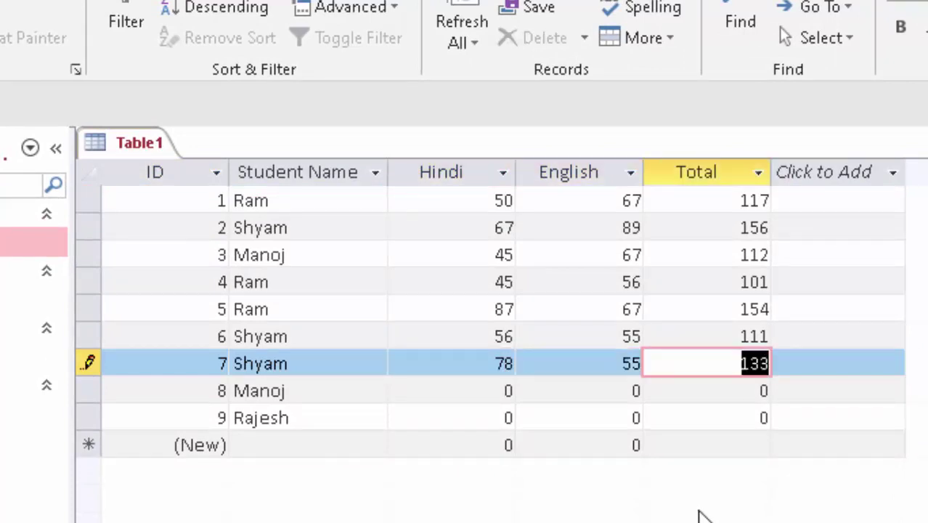
pyautogui.press('Tab')
# Enter Manoj's marks 44 and 55, then Rajesh's marks 66 and 67.
pyautogui.press('Tab')
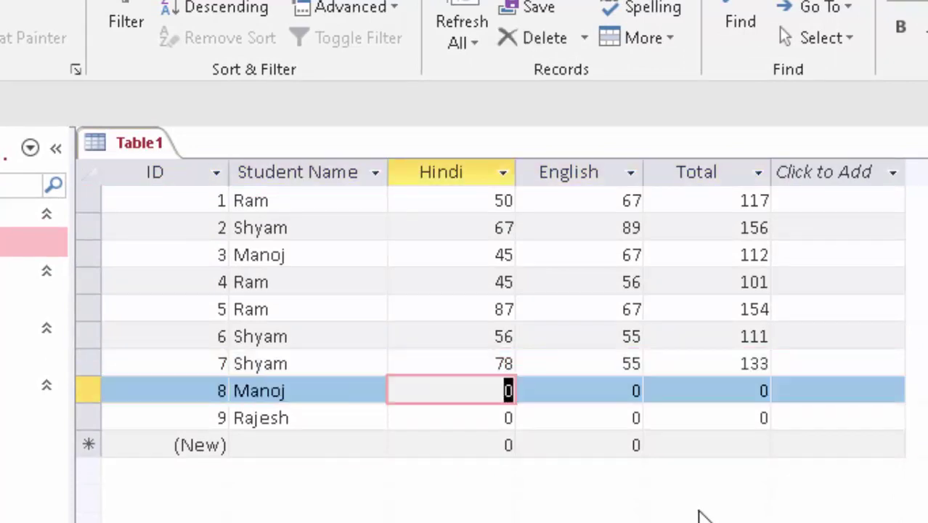
pyautogui.write('44')
pyautogui.press('Tab')
pyautogui.write('55')
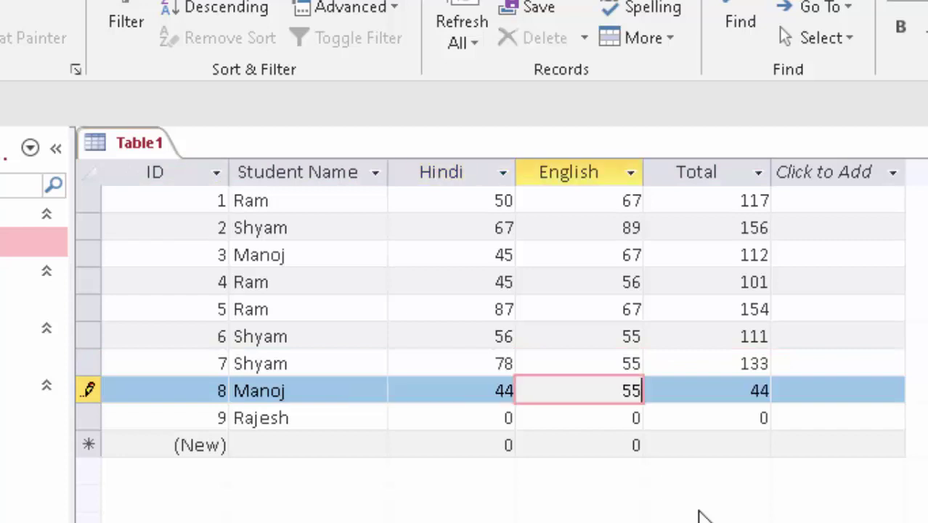
pyautogui.press('Tab')
pyautogui.press('Tab')
pyautogui.press('Tab')
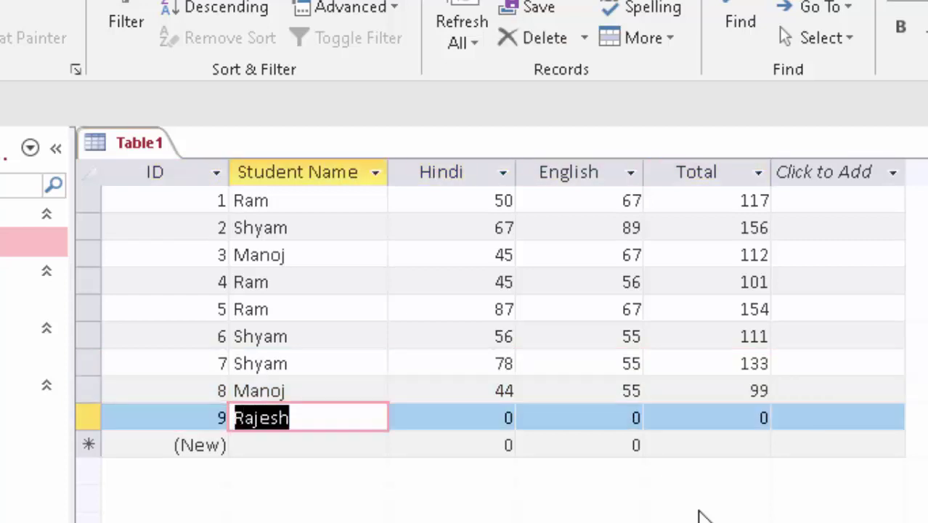
pyautogui.press('Tab')
pyautogui.write('66')
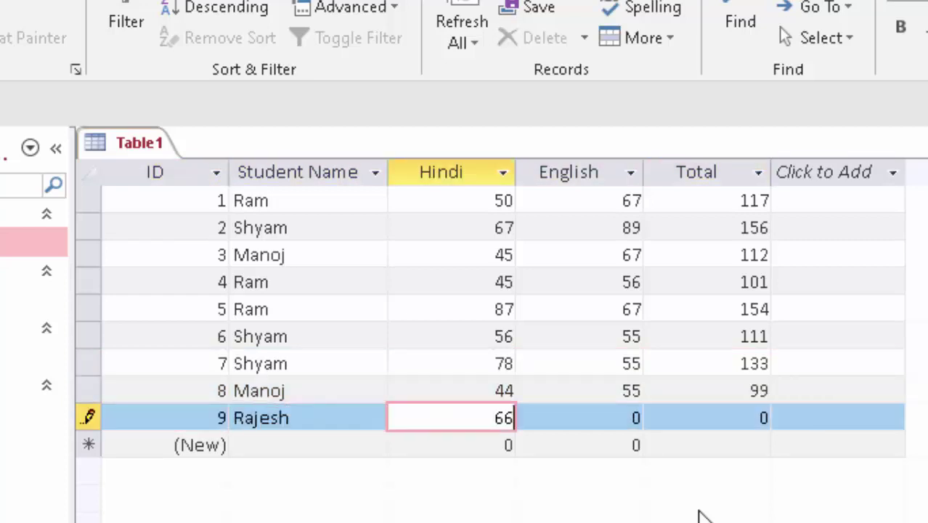
pyautogui.press('Tab')
pyautogui.write('67')
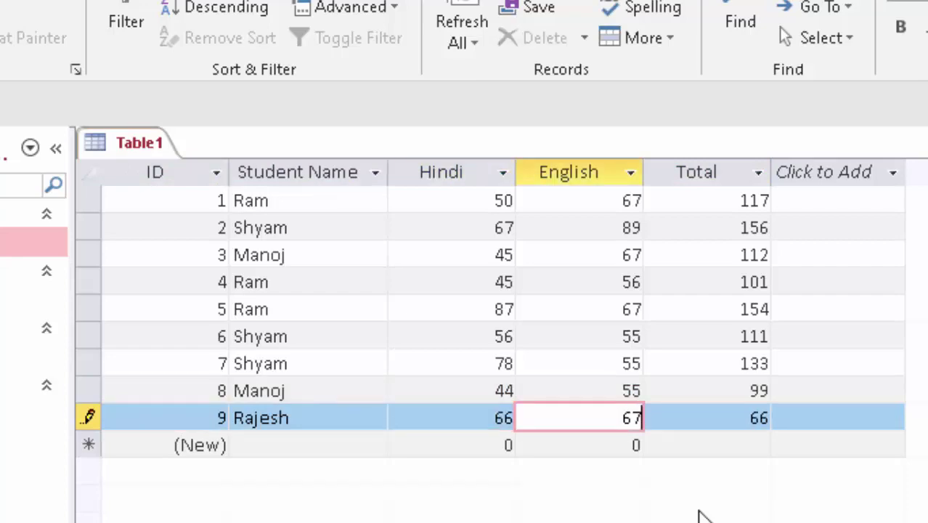
pyautogui.press('Tab')
pyautogui.press('Tab')
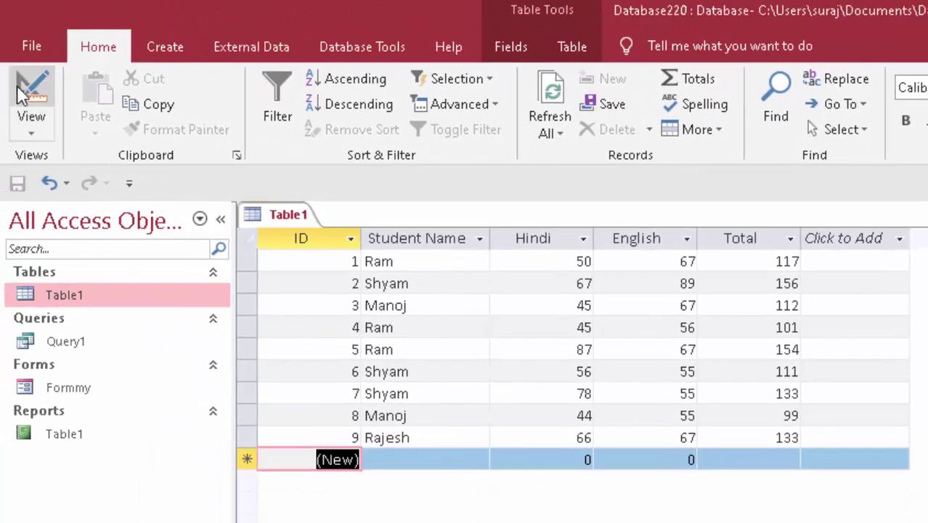
# Open Query1 in Design View and widen the ID column to read [Forms]![Formmy]![ID].
pyautogui.doubleClick(134, 342)
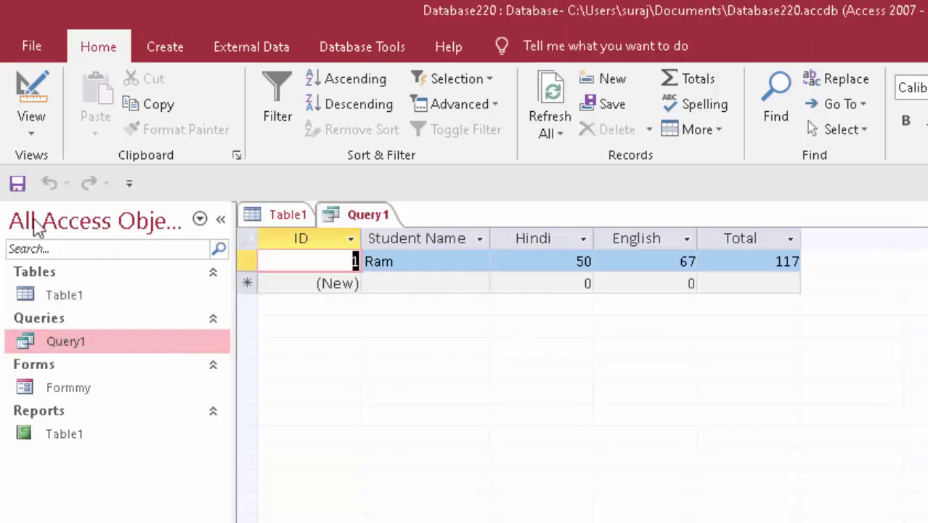
pyautogui.click(29, 123)
pyautogui.click(116, 266)
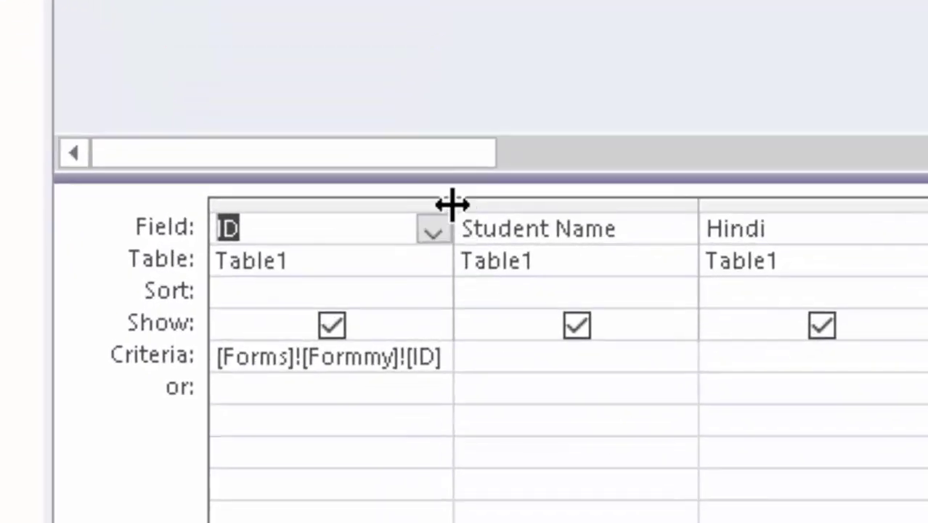
pyautogui.moveTo(354, 428); pyautogui.dragTo(355, 428)
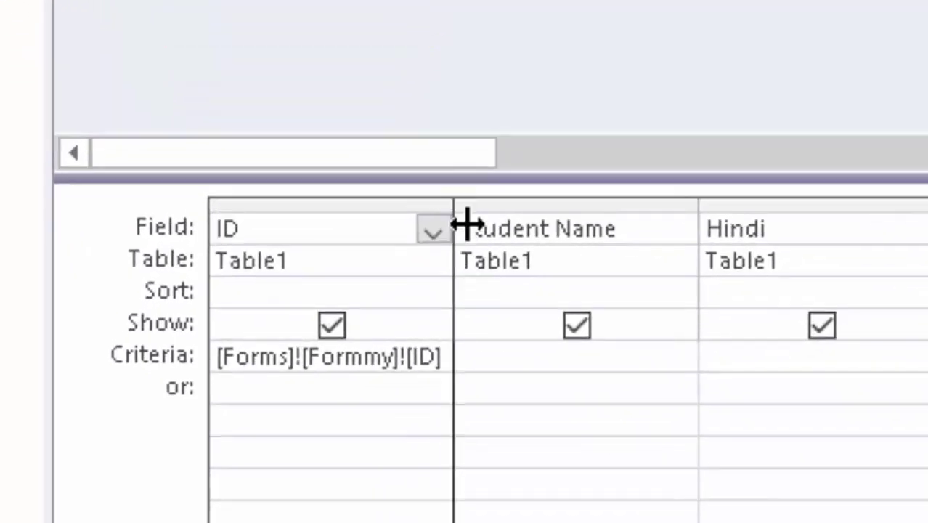
pyautogui.moveTo(467, 227); pyautogui.dragTo(537, 331)
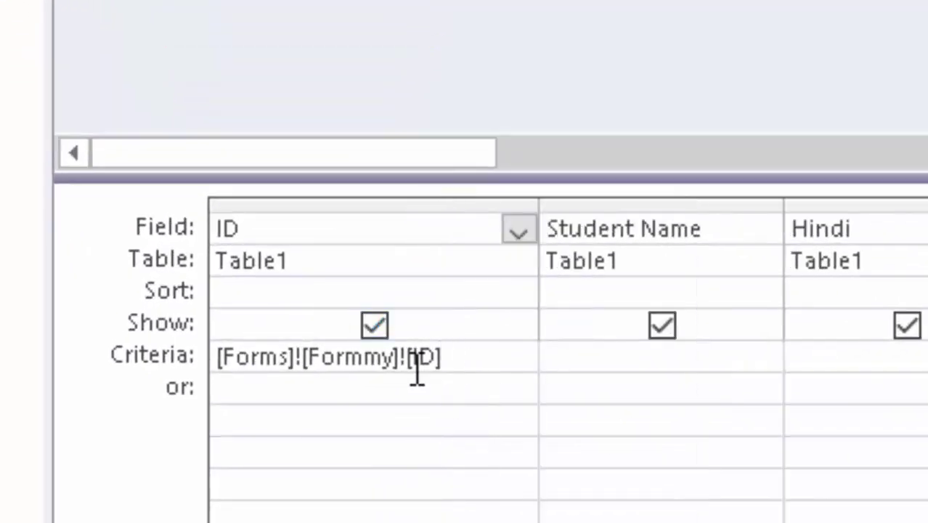
pyautogui.moveTo(417, 370); pyautogui.dragTo(179, 363)
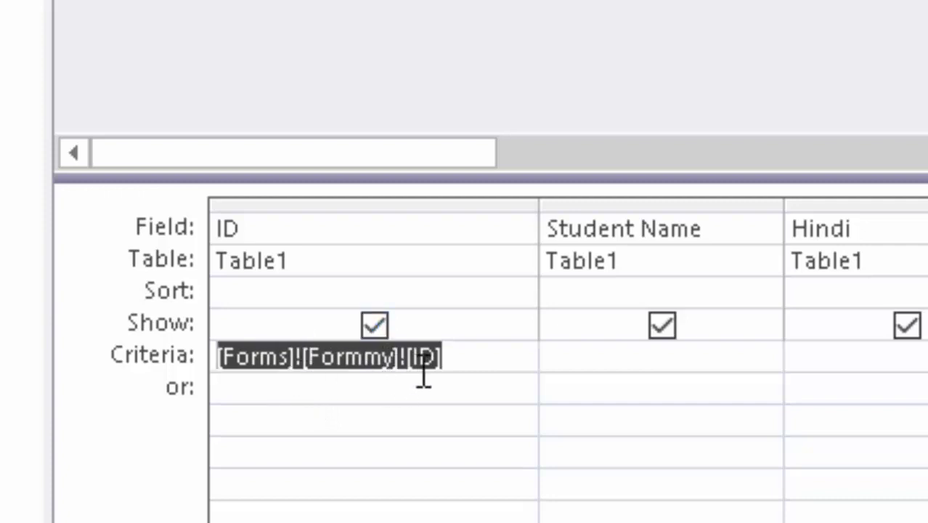
pyautogui.click(506, 359)
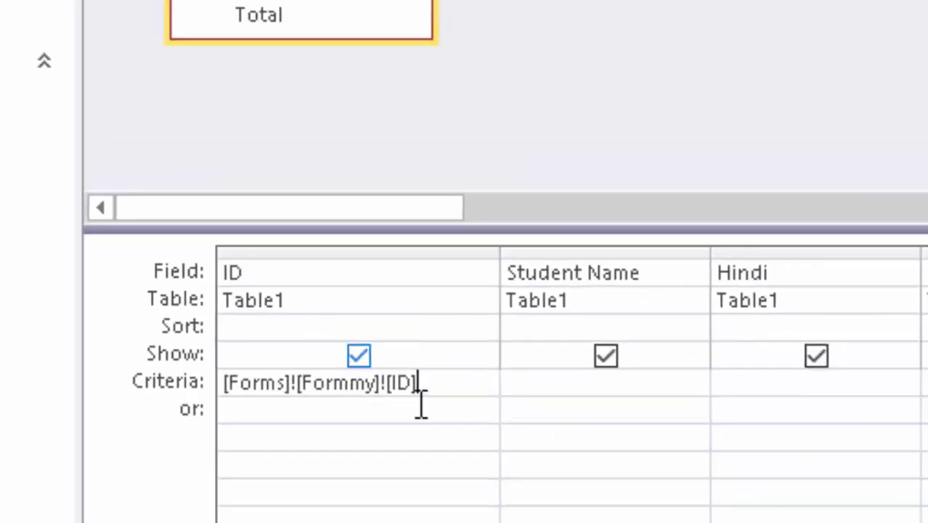
# Open Formmy, pick ID 7 then ID 5 from the combo box, and minimize the form.
pyautogui.doubleClick(52, 302)
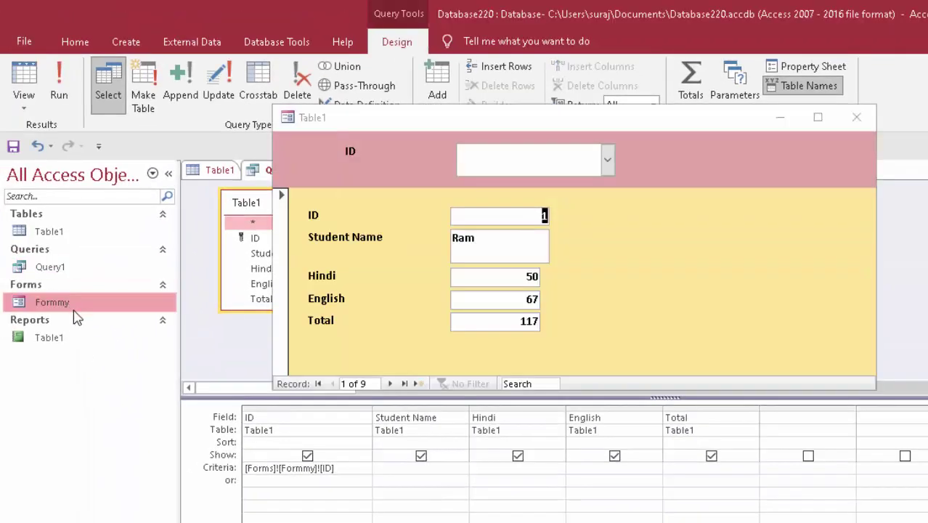
pyautogui.click(604, 163)
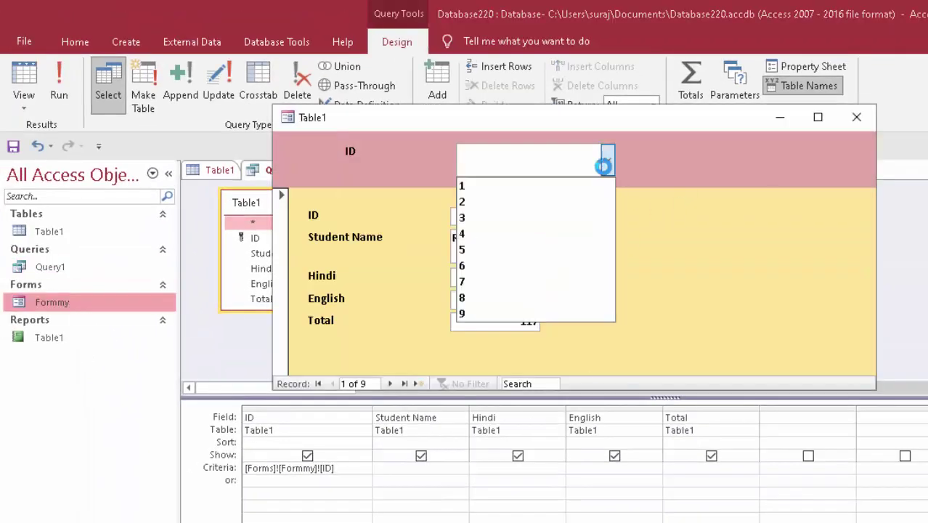
pyautogui.click(499, 281)
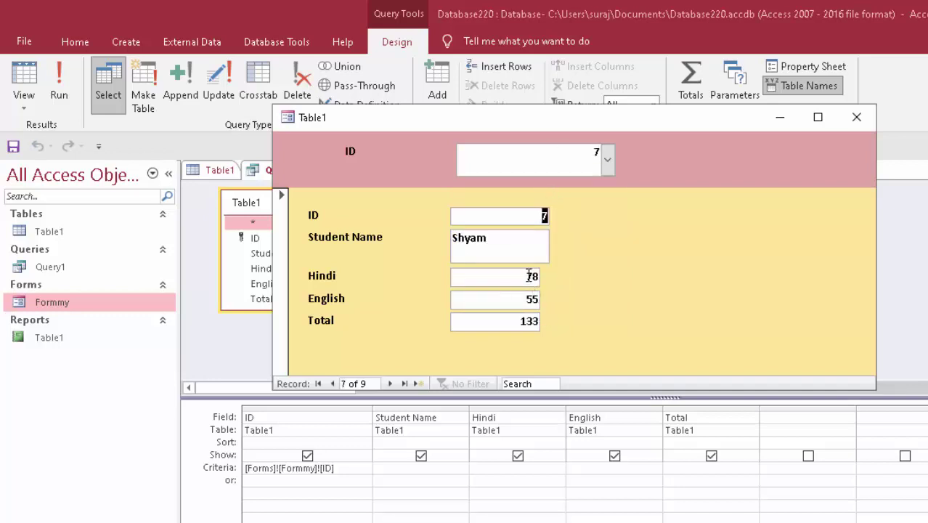
pyautogui.click(607, 161)
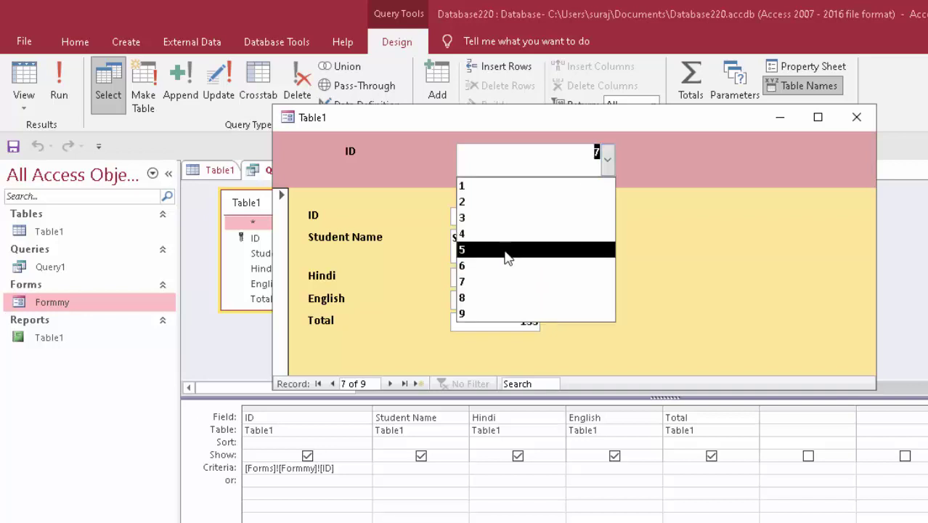
pyautogui.click(523, 249)
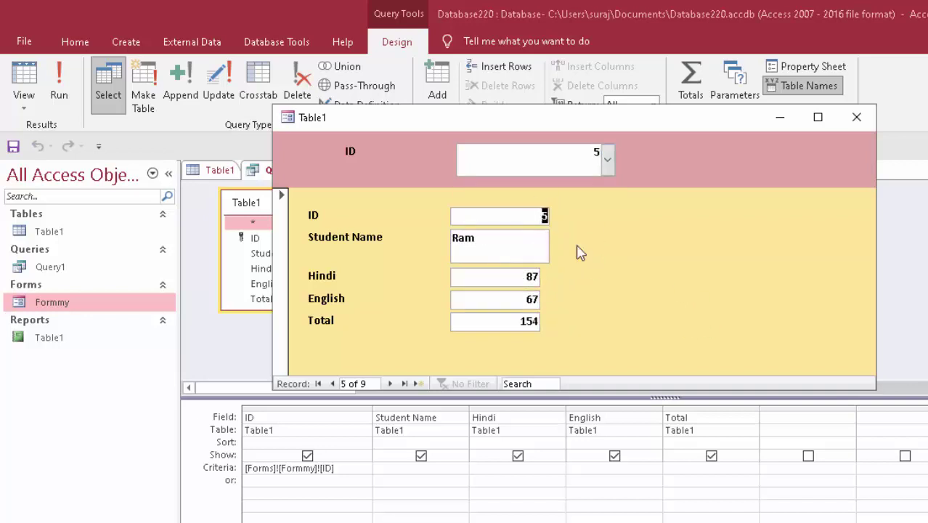
pyautogui.click(779, 120)
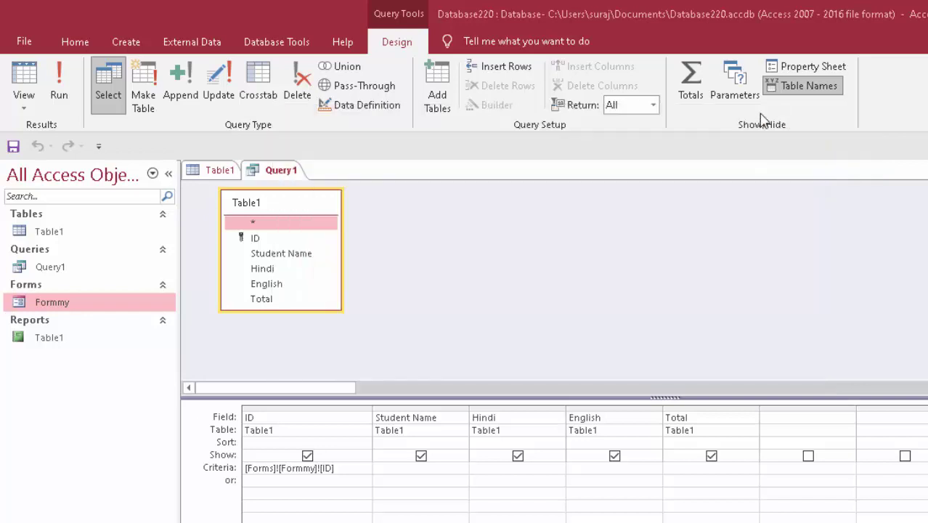
# Open the Table1 report, then bring Formmy back up and maximize its window.
pyautogui.doubleClick(50, 338)
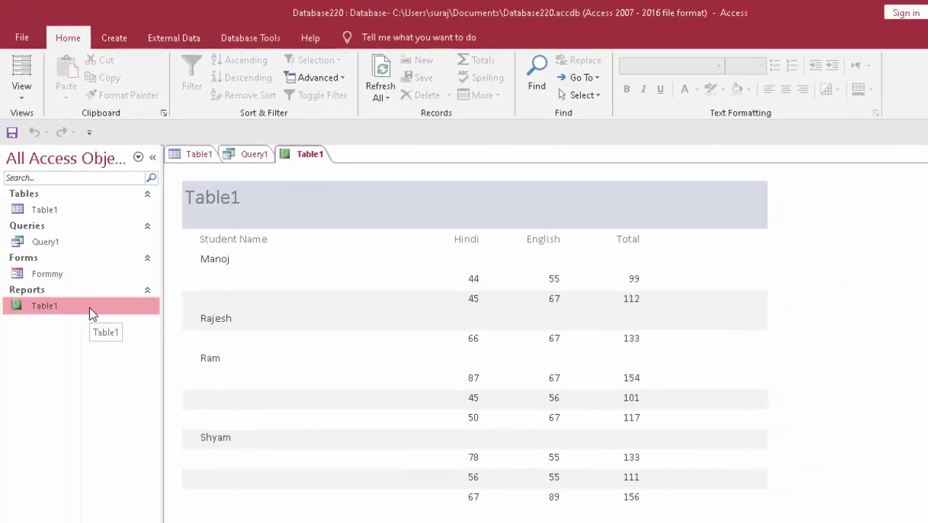
pyautogui.doubleClick(77, 274)
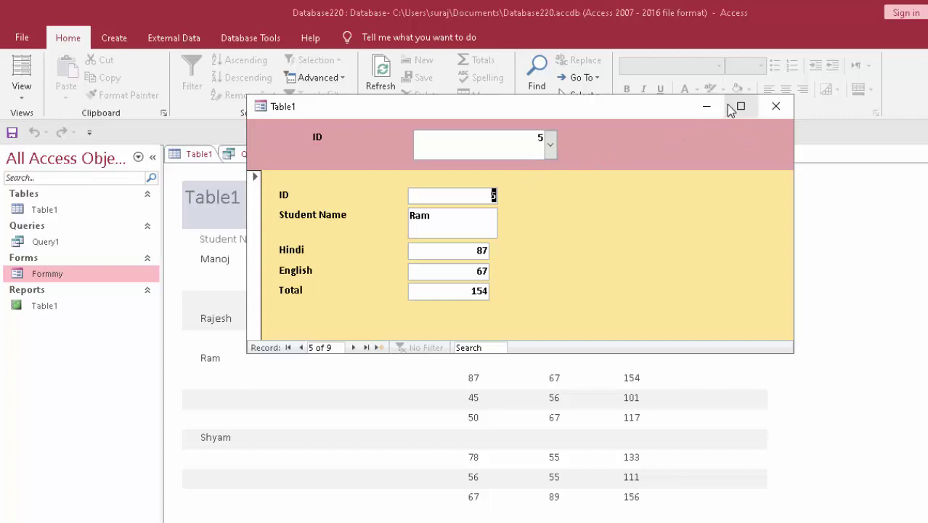
pyautogui.moveTo(574, 109); pyautogui.dragTo(427, 269)
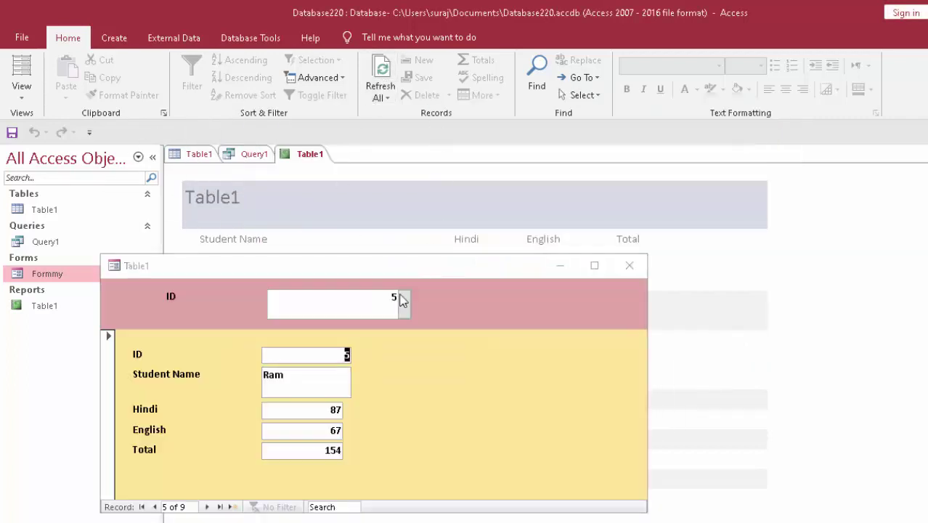
pyautogui.moveTo(419, 270)
pyautogui.mouseDown()
pyautogui.moveTo(712, 278)
pyautogui.moveTo(710, 350)
pyautogui.mouseUp()
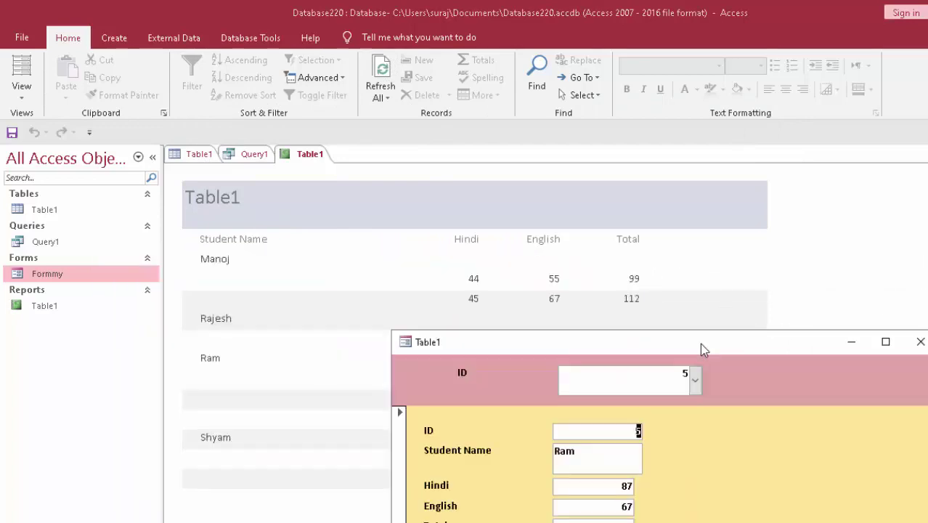
pyautogui.click(871, 344)
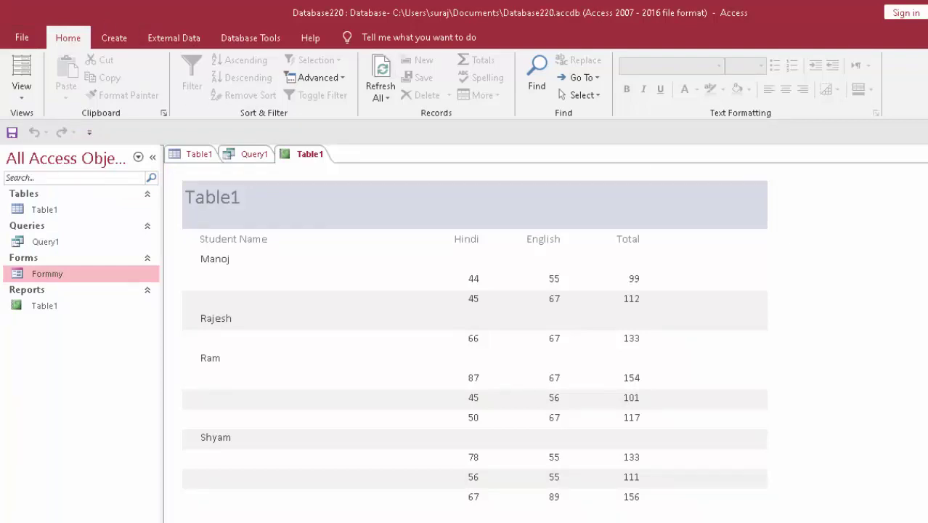
# Launch a fresh Access session and create the blank database Database221.
pyautogui.press('F1')
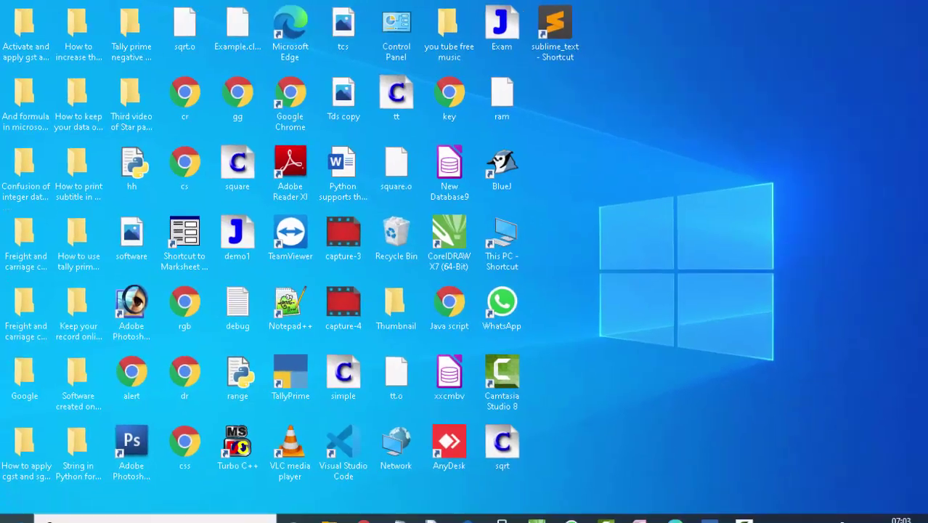
pyautogui.click(14, 508)
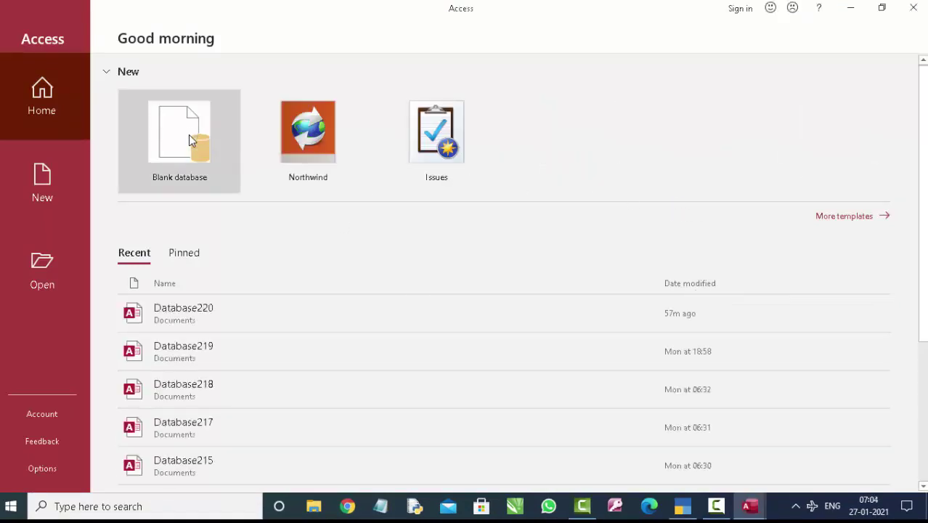
pyautogui.click(189, 139)
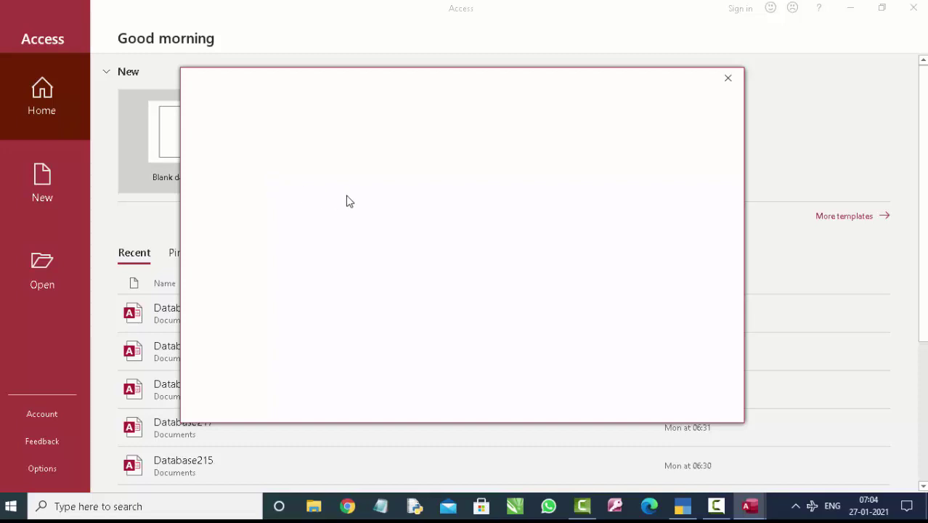
pyautogui.click(550, 231)
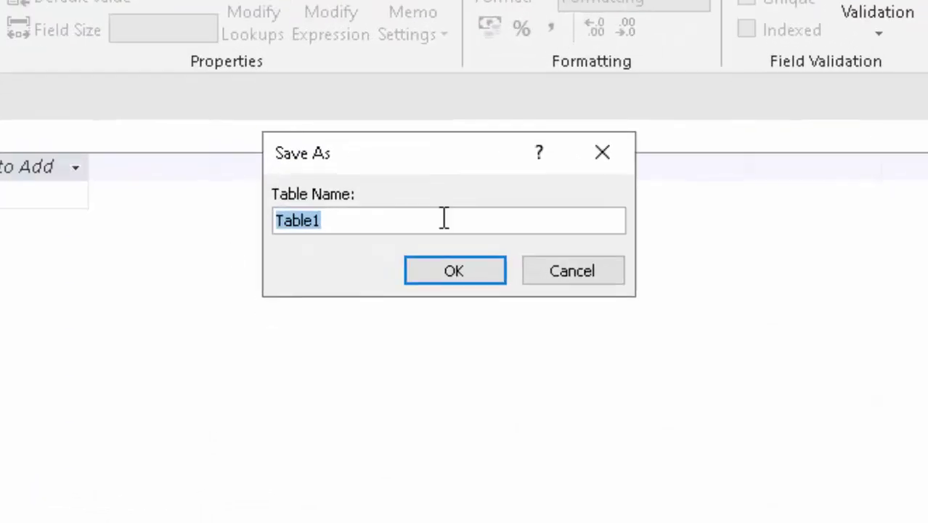
# Save the new table under the name Student Data.
pyautogui.press('BackSpace')
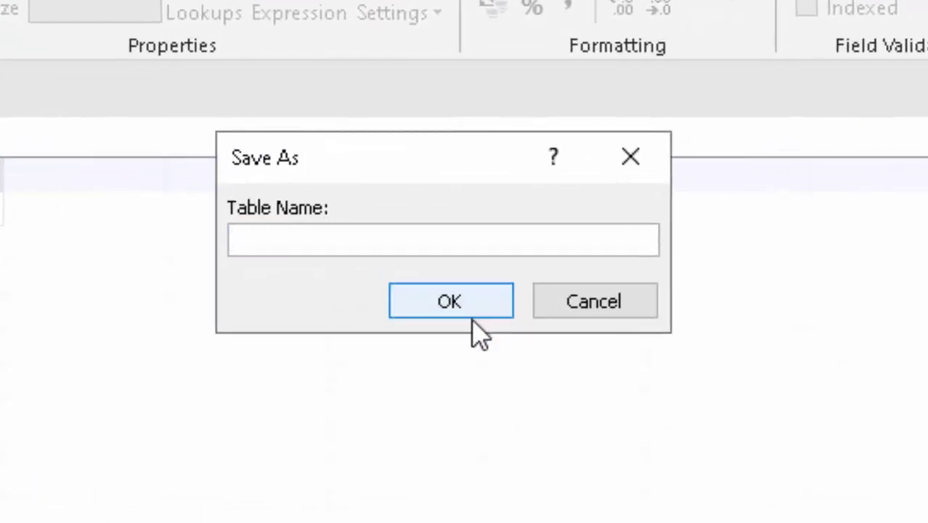
pyautogui.write('Stu')
pyautogui.write('dent')
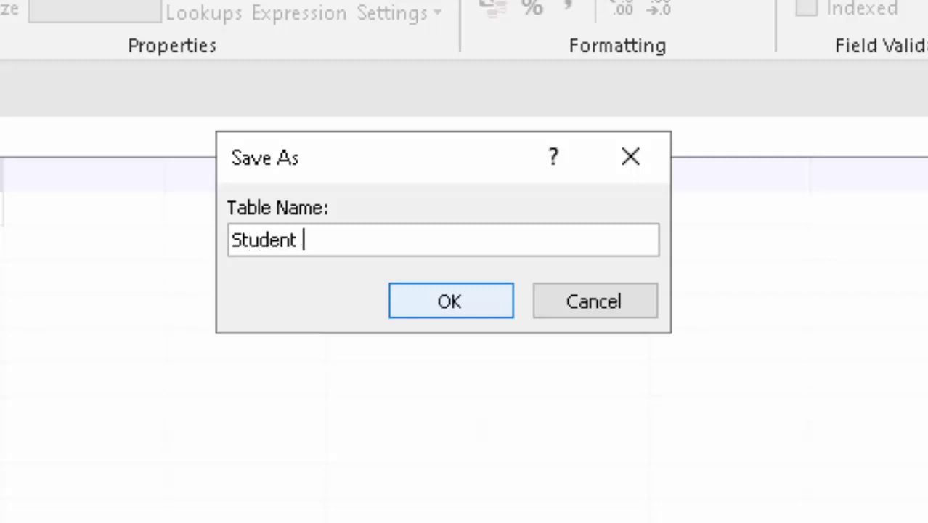
pyautogui.write('a')
pyautogui.write('a')
pyautogui.press('Return')
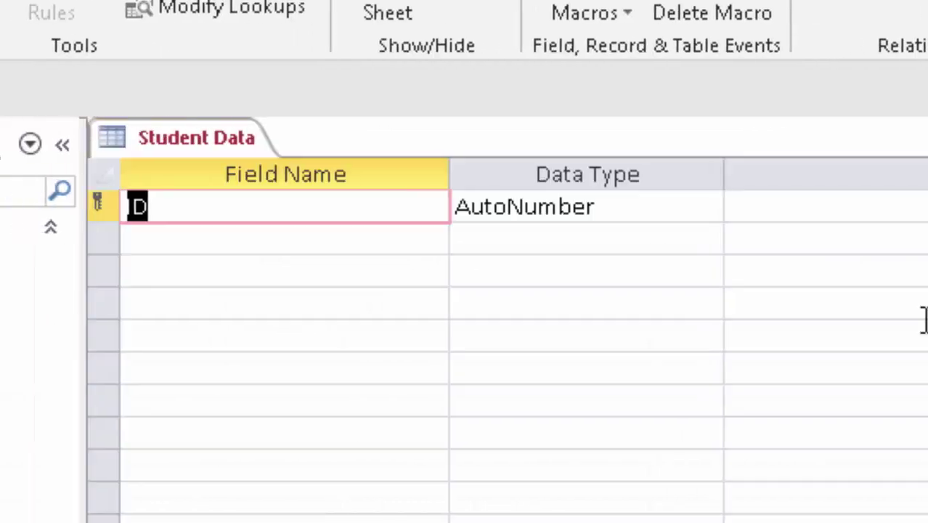
# Enter the field names Roll number, Student Name, Hindi, English and Total.
pyautogui.press('BackSpace')
pyautogui.write('R')
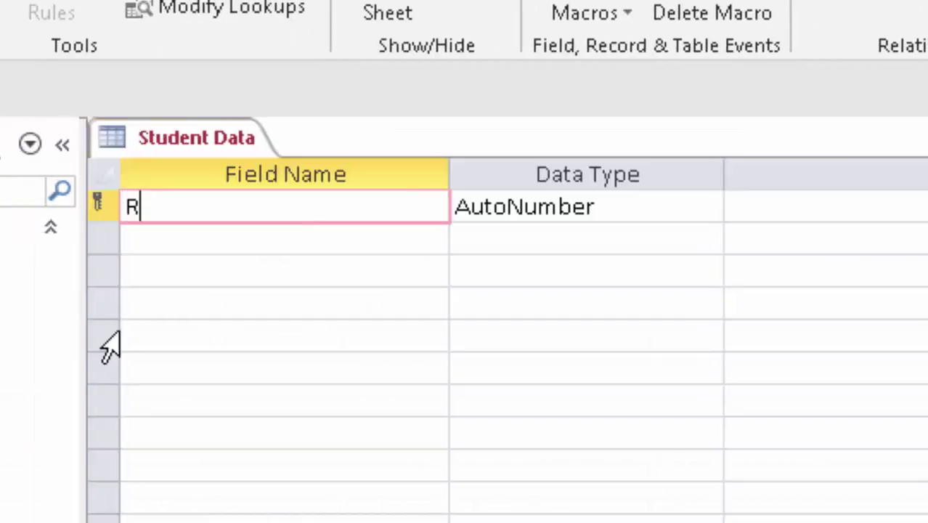
pyautogui.write('oll nu')
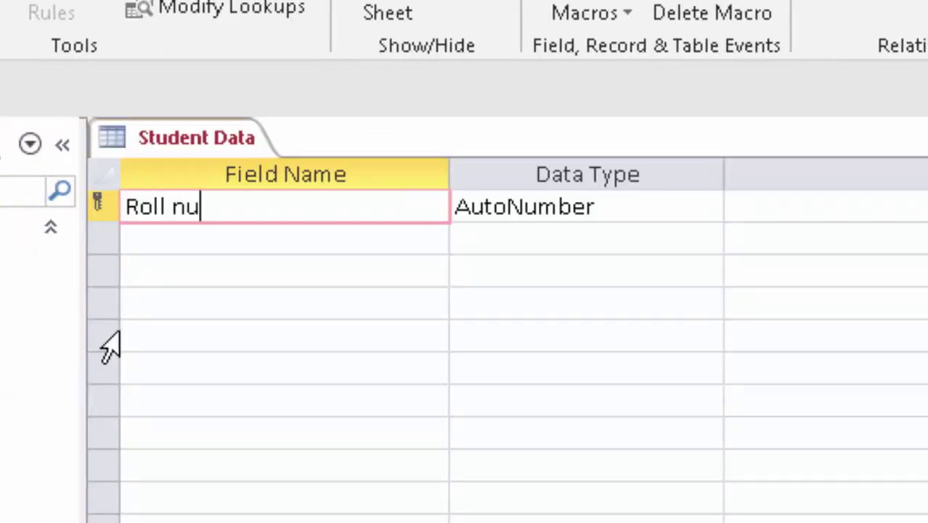
pyautogui.write('mber')
pyautogui.press('Tab')
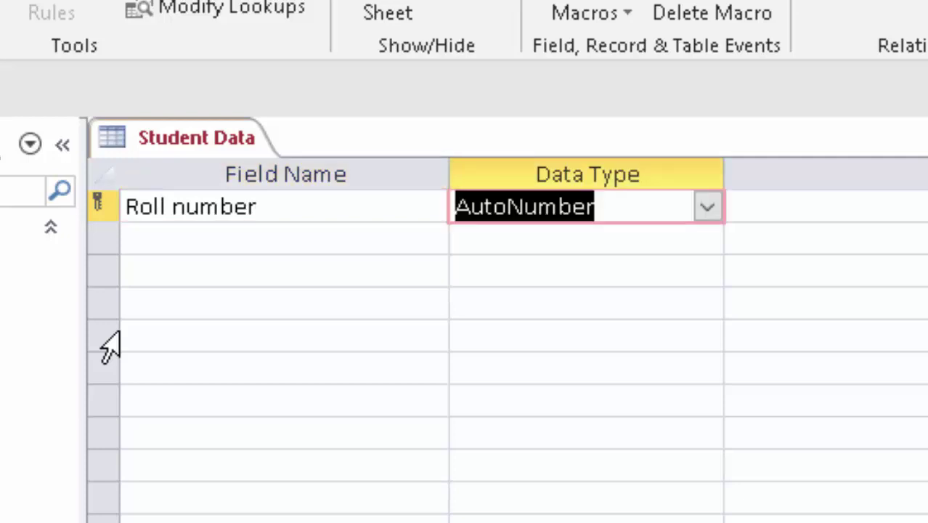
pyautogui.press('Tab')
pyautogui.press('Tab')
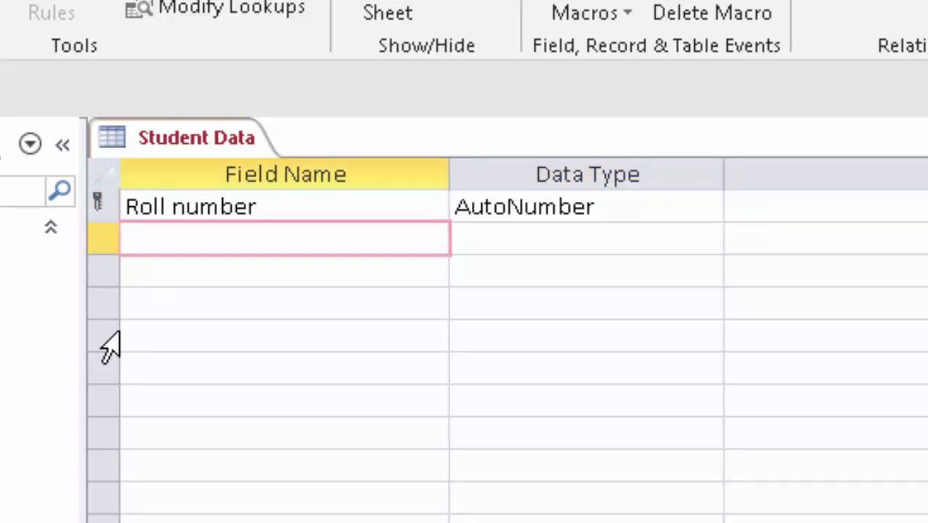
pyautogui.write('St')
pyautogui.write('udent ')
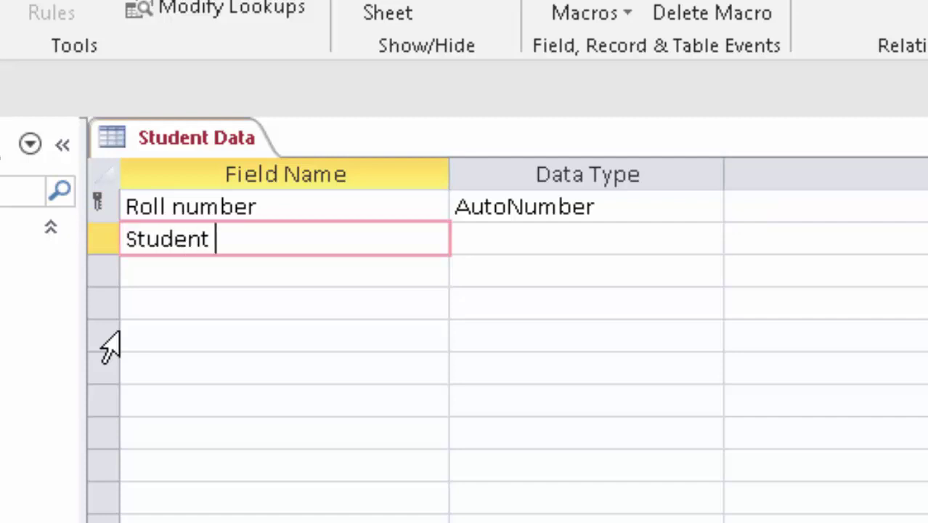
pyautogui.write('Nam')
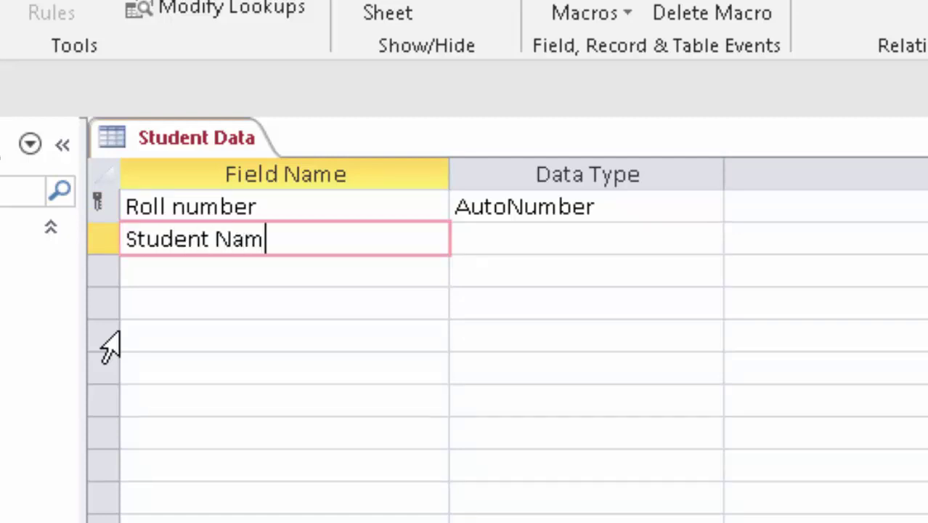
pyautogui.write('e')
pyautogui.press('Tab')
pyautogui.press('Tab')
pyautogui.press('Tab')
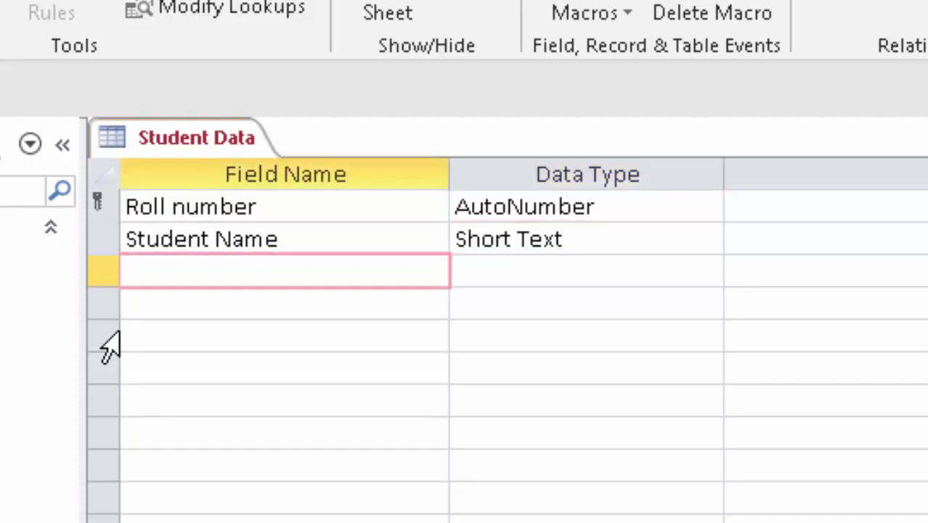
pyautogui.write('H')
pyautogui.write('indi')
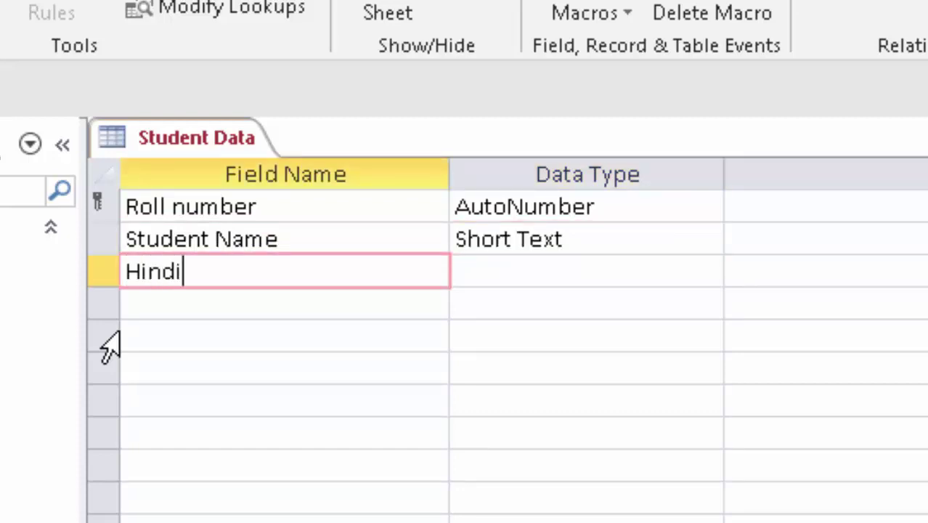
pyautogui.press('Tab')
pyautogui.press('Tab')
pyautogui.press('Tab')
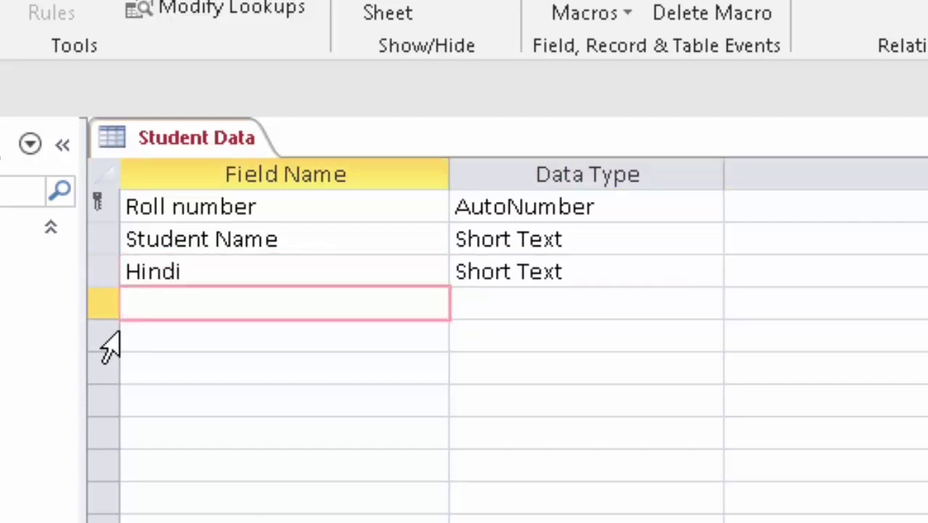
pyautogui.write('Engli')
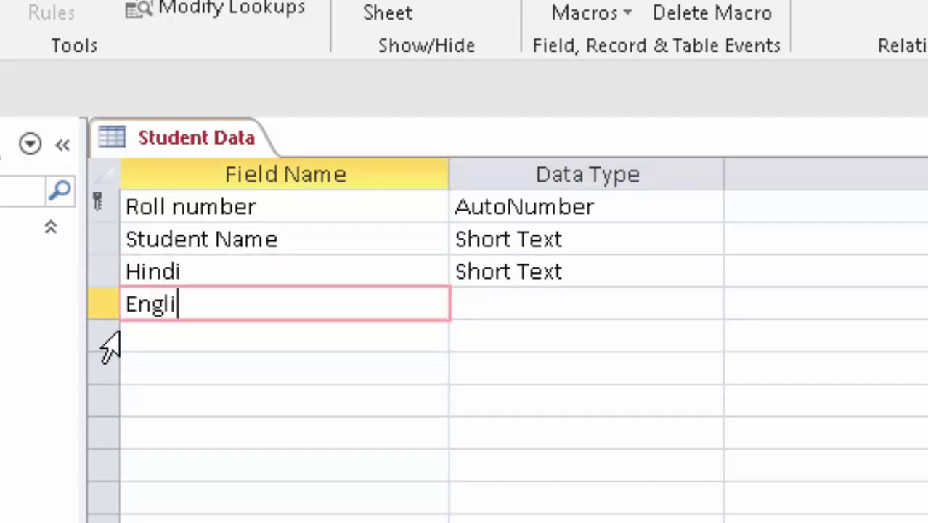
pyautogui.write('sh')
pyautogui.press('Tab')
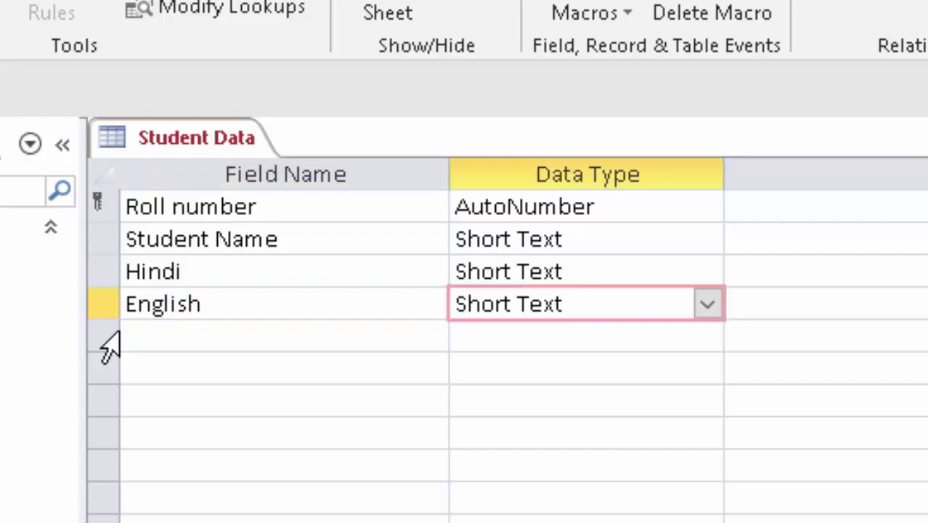
pyautogui.press('Tab')
pyautogui.press('Tab')
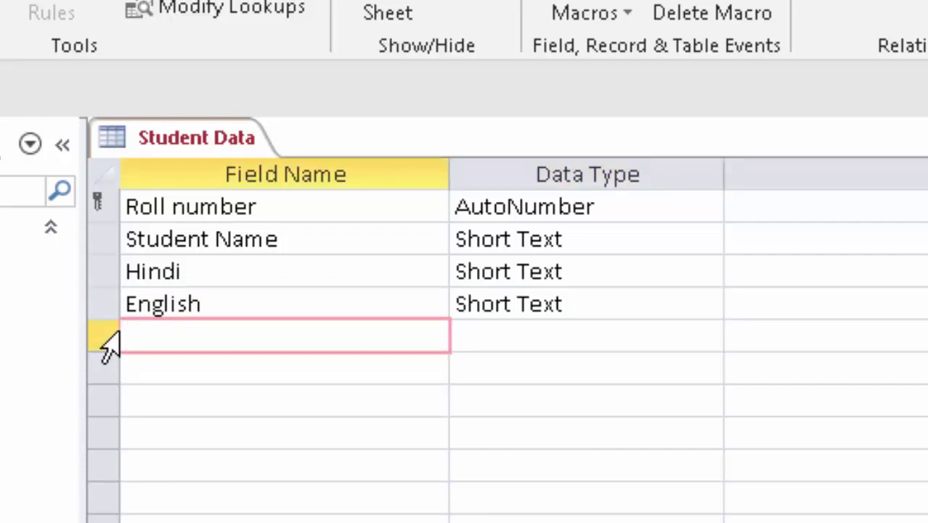
pyautogui.write('Tot')
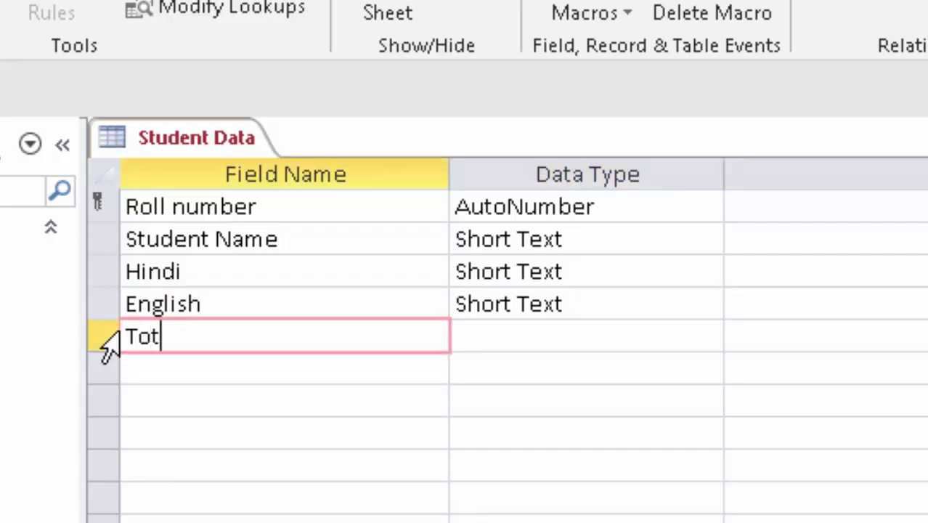
pyautogui.write('al')
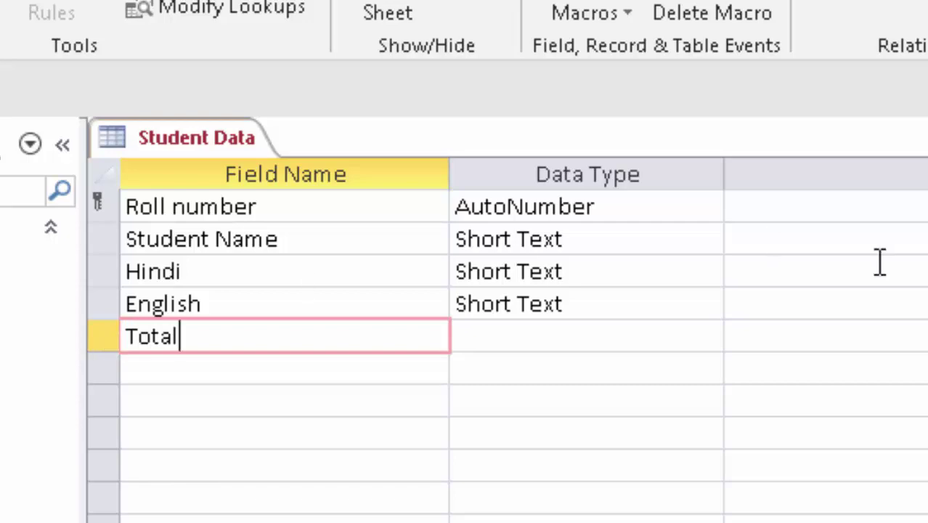
# Set Hindi and English to the Number data type and Total to Calculated.
pyautogui.click(684, 343)
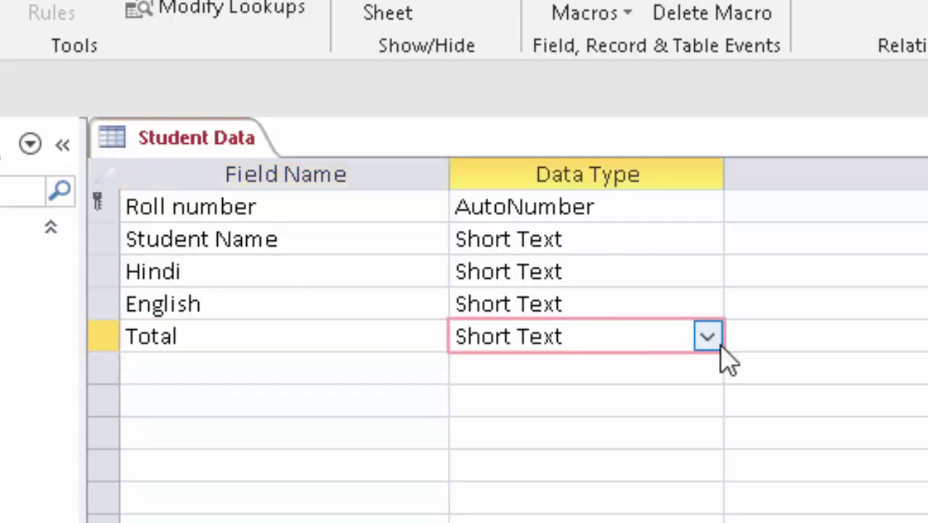
pyautogui.click(708, 336)
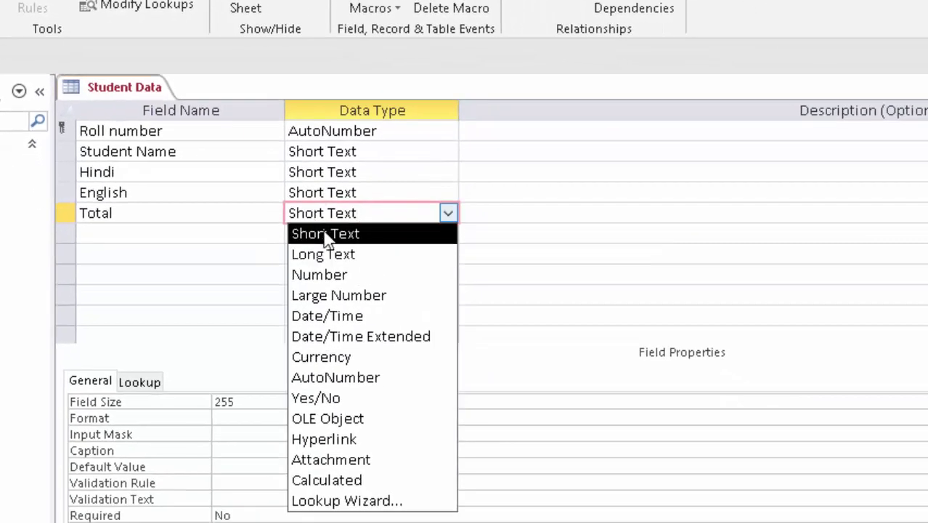
pyautogui.click(331, 480)
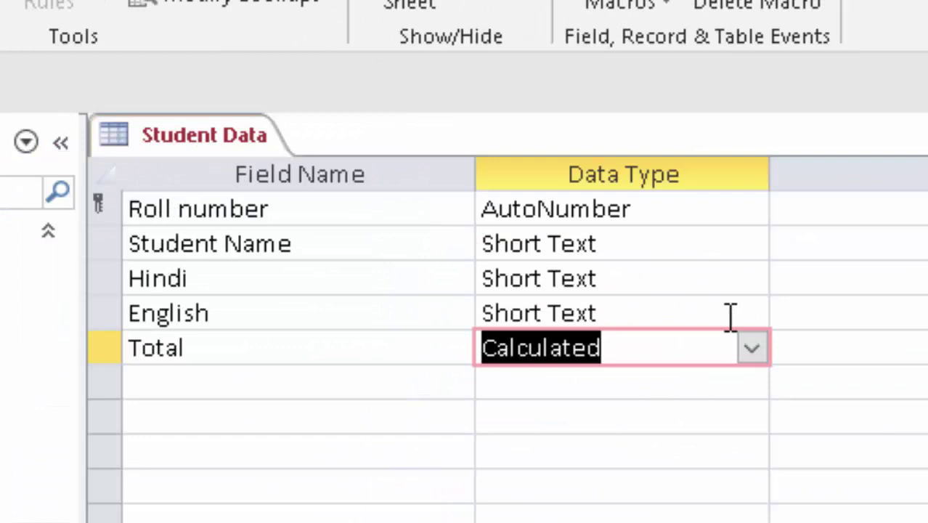
pyautogui.click(735, 328)
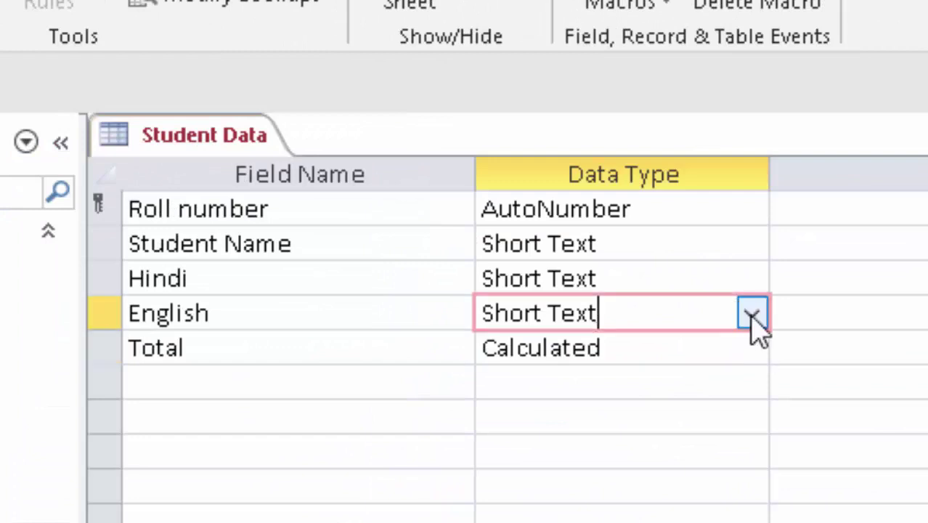
pyautogui.click(757, 327)
pyautogui.click(682, 422)
pyautogui.click(736, 281)
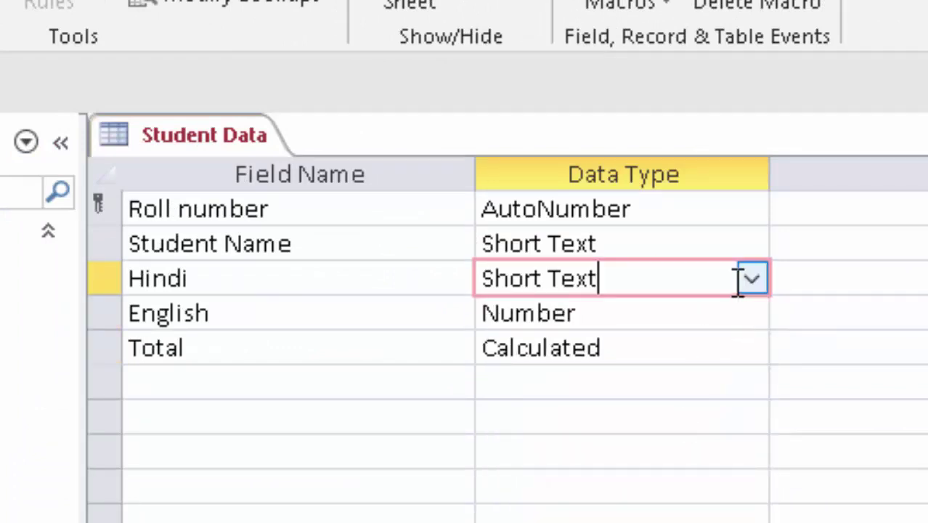
pyautogui.click(751, 281)
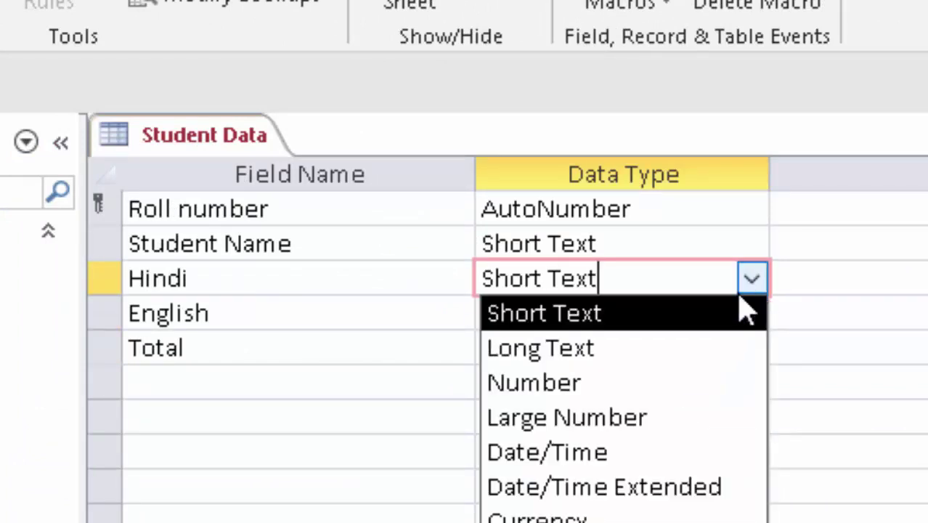
pyautogui.click(670, 386)
pyautogui.click(648, 350)
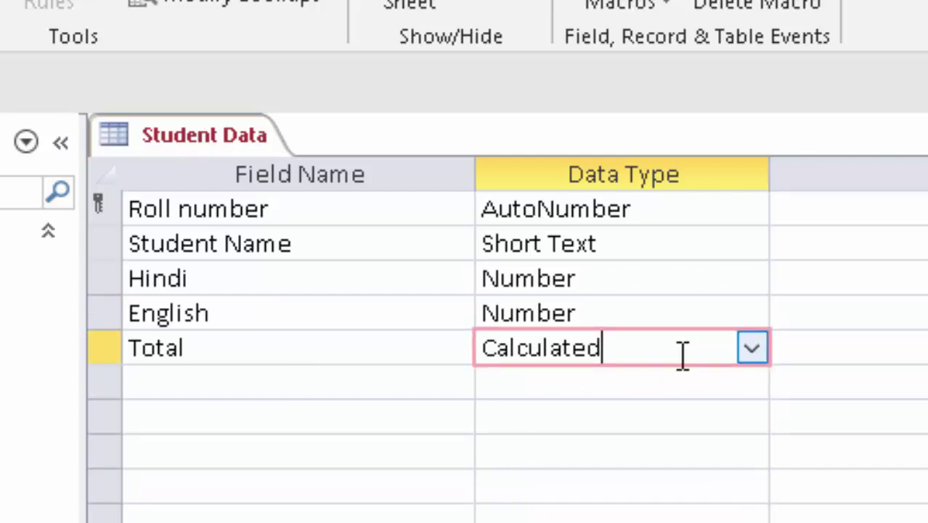
pyautogui.click(752, 347)
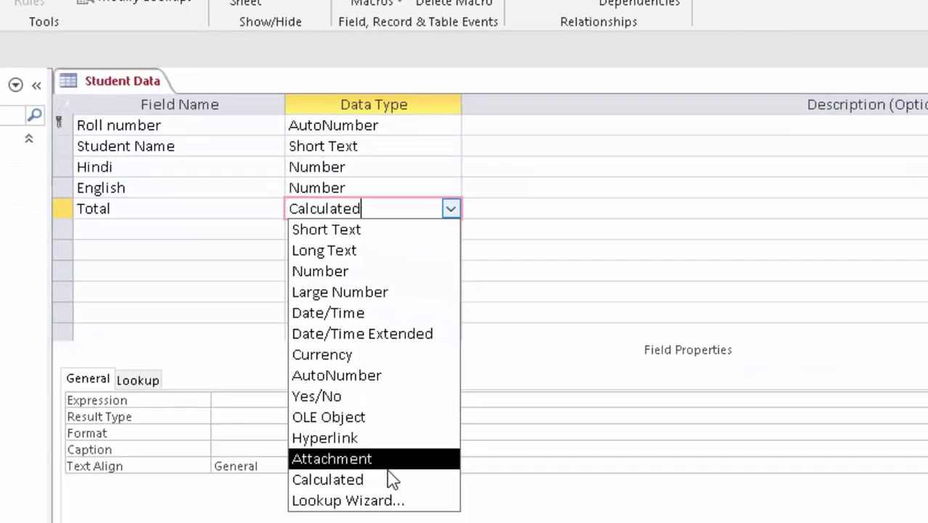
pyautogui.click(388, 479)
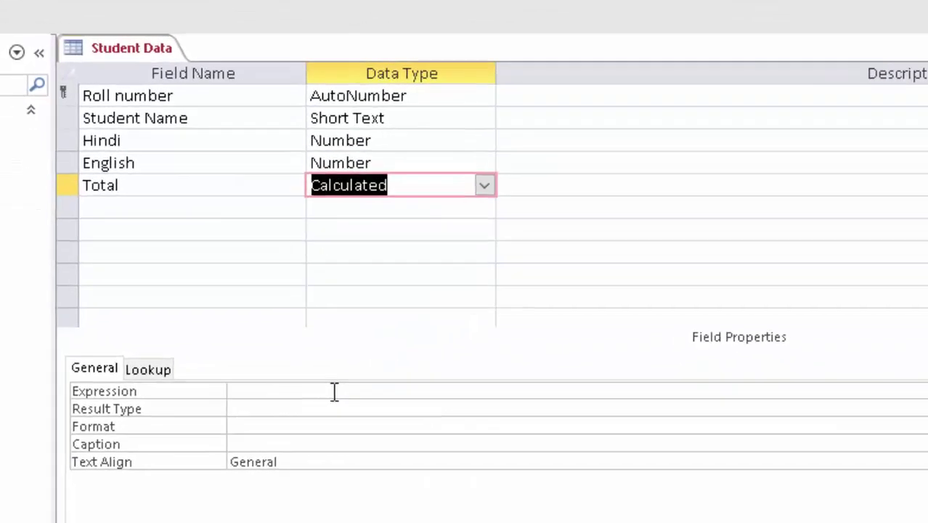
# Enter =[Hindi]+[English] as the Total field's expression.
pyautogui.click(310, 400)
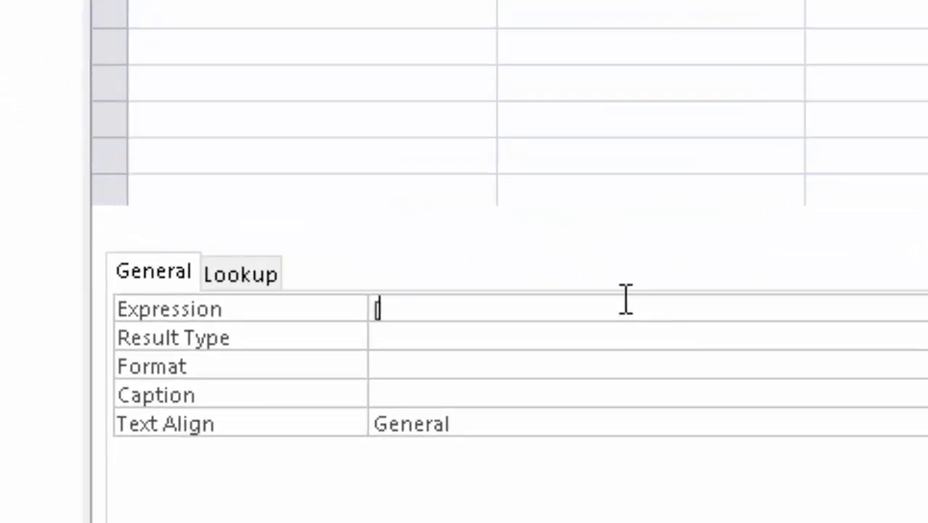
pyautogui.write('=[H')
pyautogui.write('indi]+[')
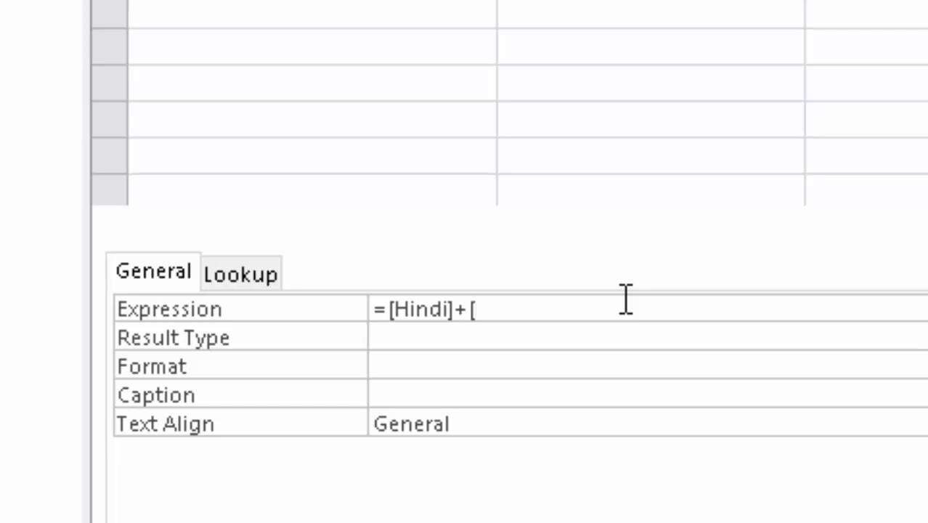
pyautogui.write('Engli')
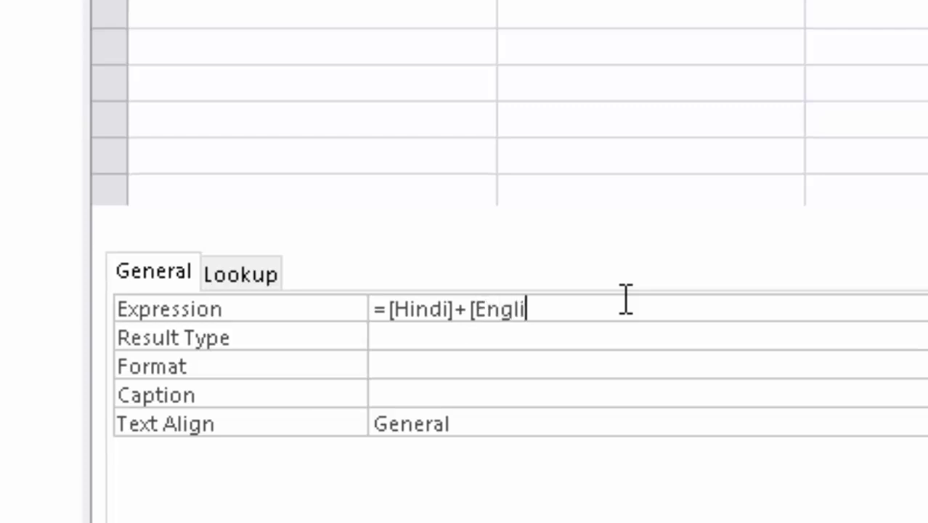
pyautogui.write('sh')
pyautogui.write(']')
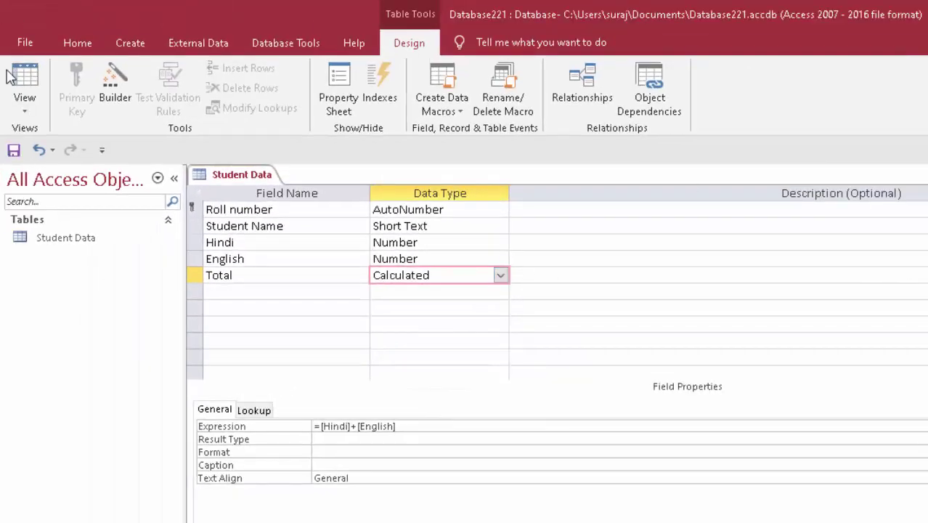
# Save Student Data, switch to Datasheet View, and widen the Student Name column.
pyautogui.click(12, 78)
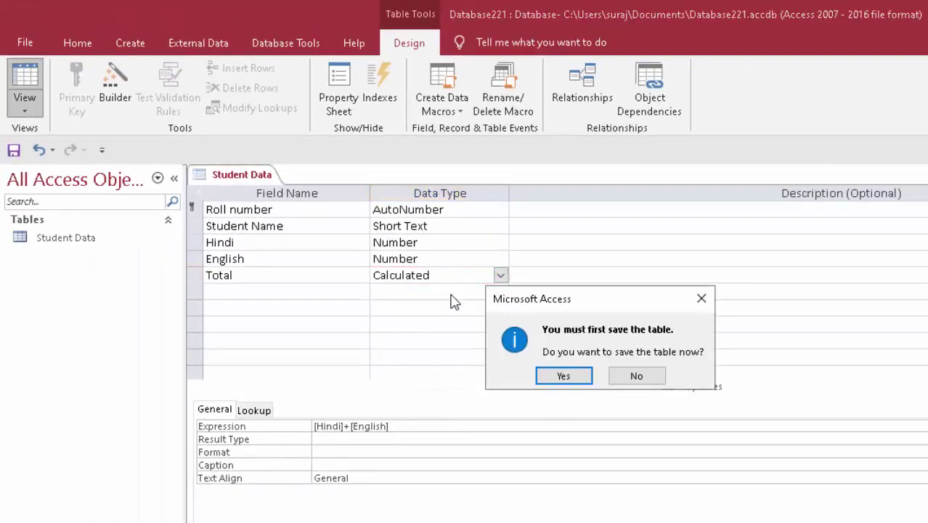
pyautogui.click(556, 377)
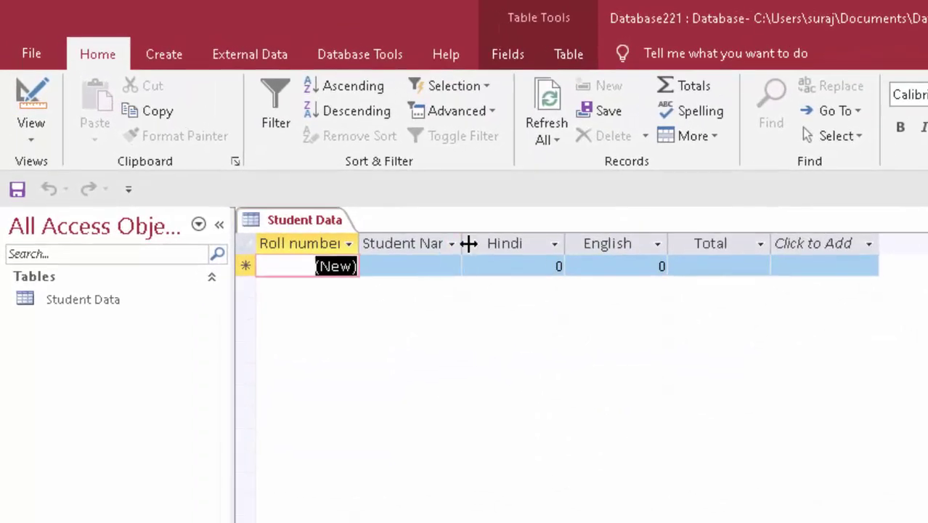
pyautogui.moveTo(468, 243); pyautogui.dragTo(489, 260)
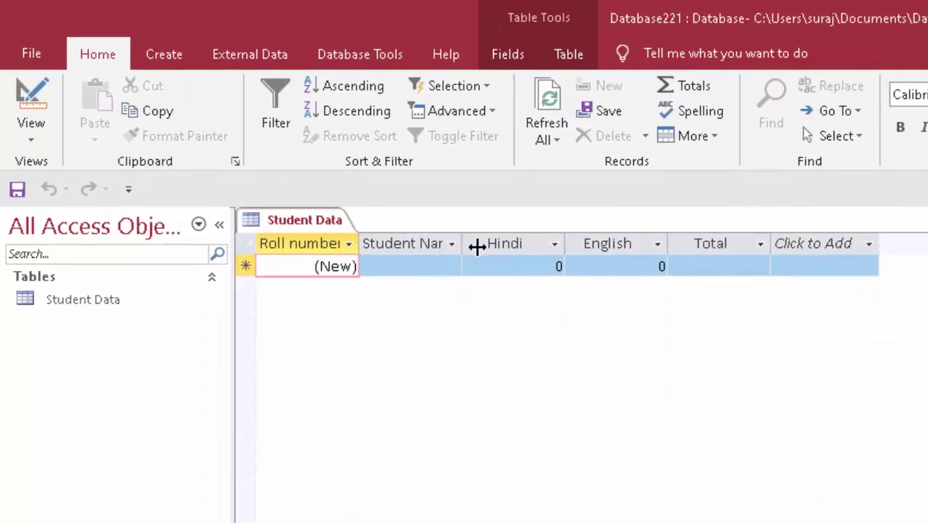
pyautogui.click(433, 266)
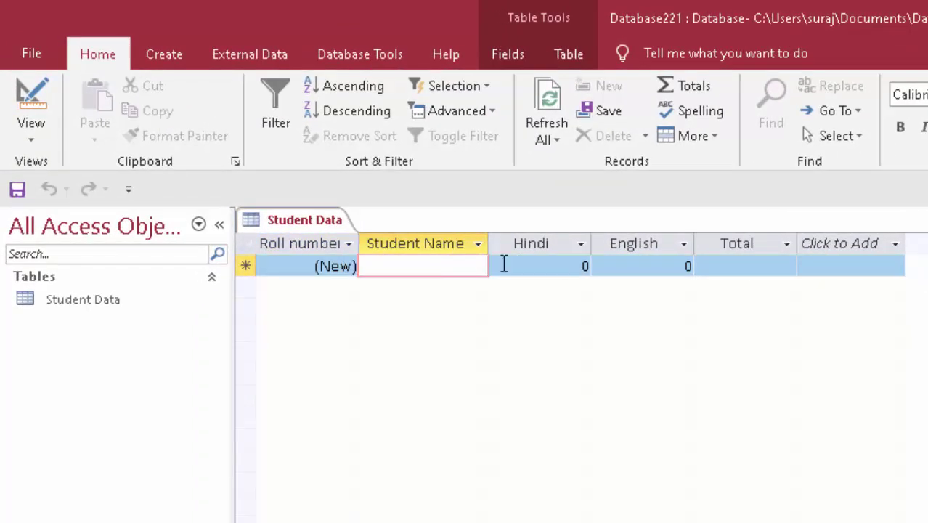
# Enter Ram's record with Hindi 45 and English 55, giving a total of 100.
pyautogui.write('Ram')
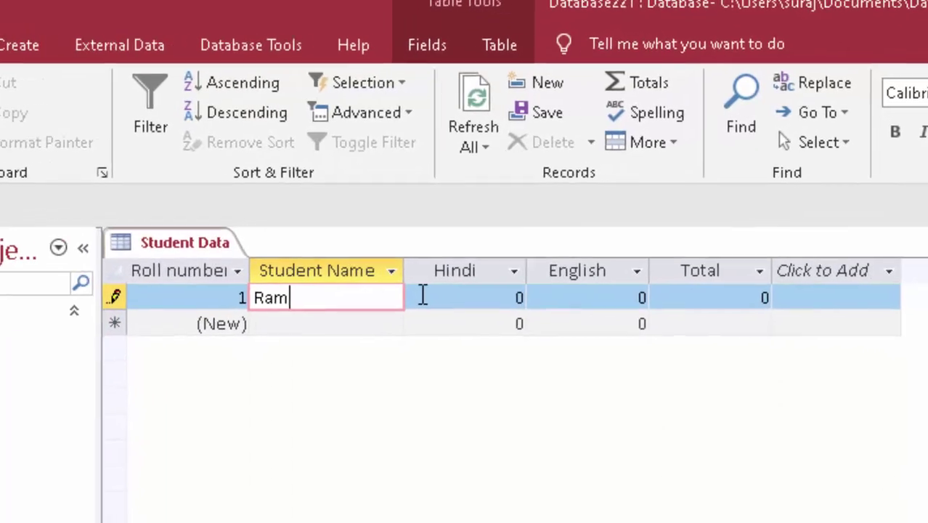
pyautogui.press('Tab')
pyautogui.write('5')
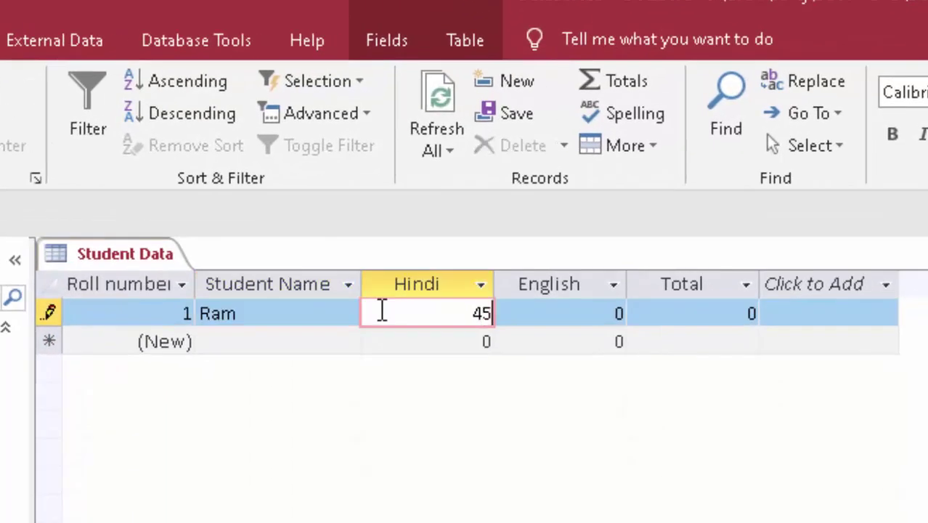
pyautogui.press('Tab')
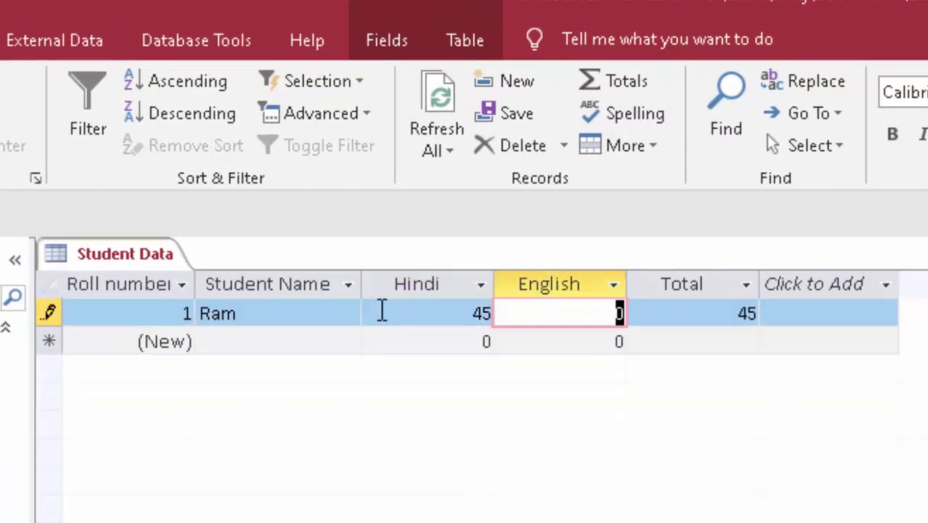
pyautogui.write('55')
pyautogui.press('Tab')
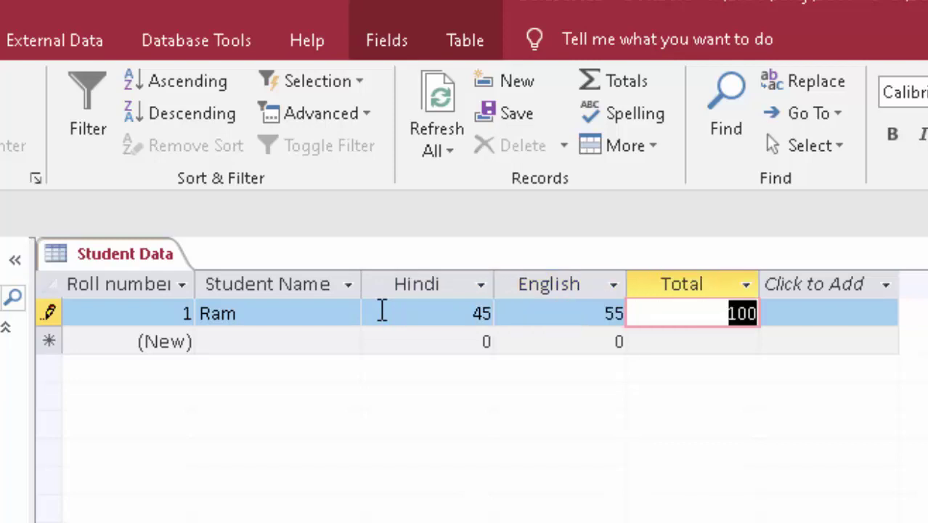
pyautogui.press('Tab')
# Enter Shyam's record with Hindi 56 and English 67, giving a total of 123.
pyautogui.press('Tab')
pyautogui.write('Shyam')
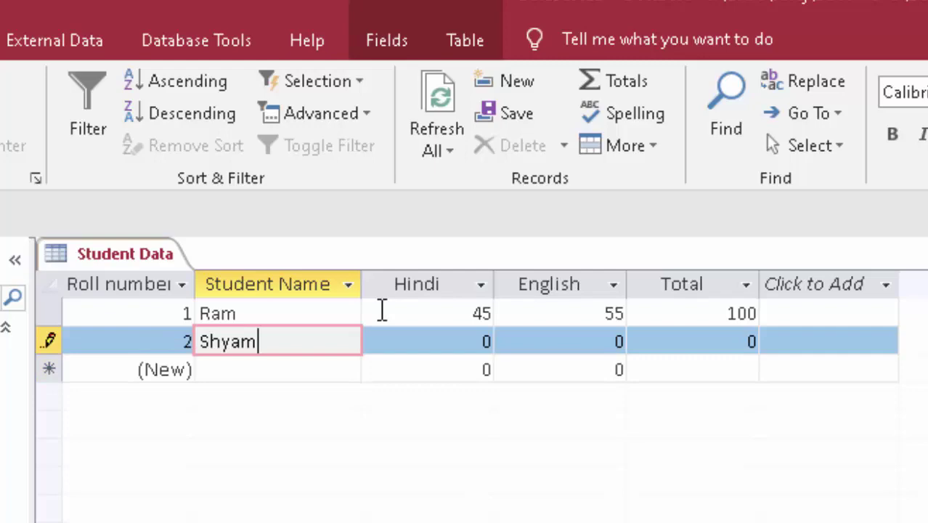
pyautogui.press('Tab')
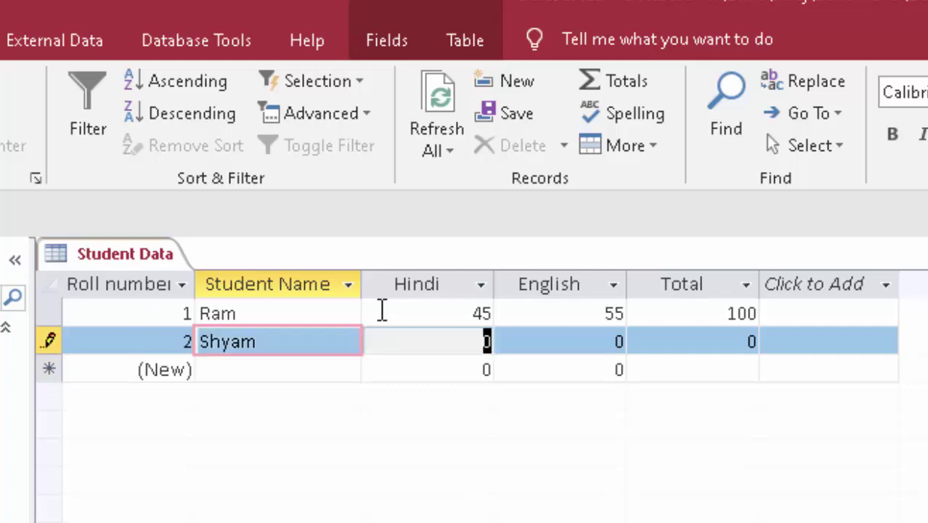
pyautogui.write('56')
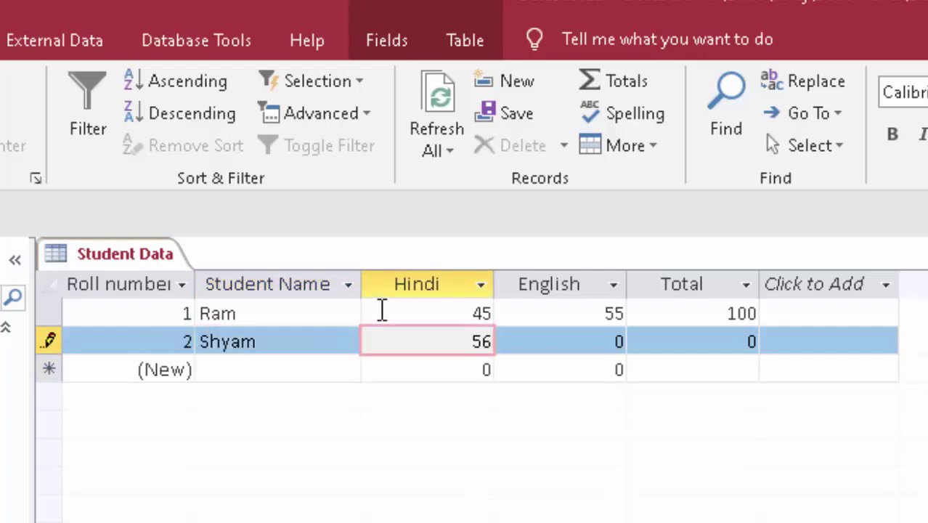
pyautogui.press('Tab')
pyautogui.write('67')
pyautogui.press('Tab')
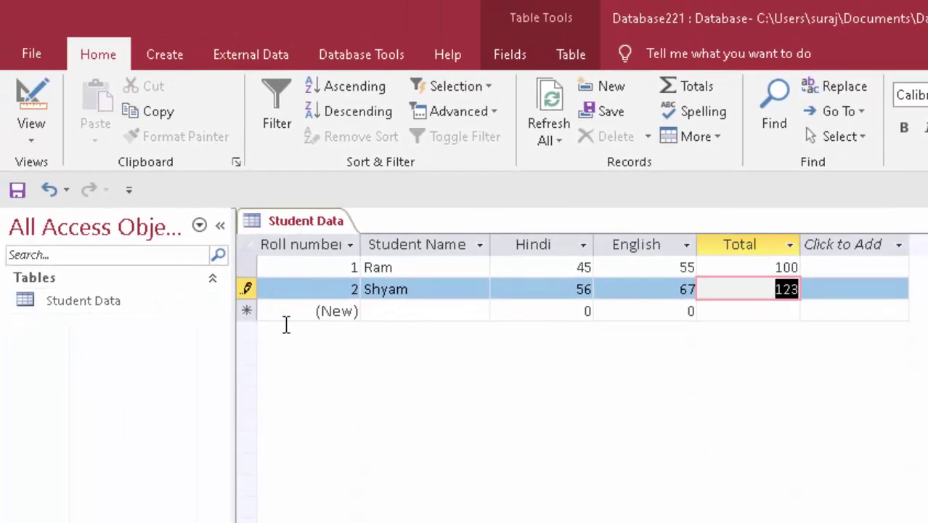
# Enter Manoj's record with Hindi 77 and English 67, giving a total of 144.
pyautogui.click(409, 324)
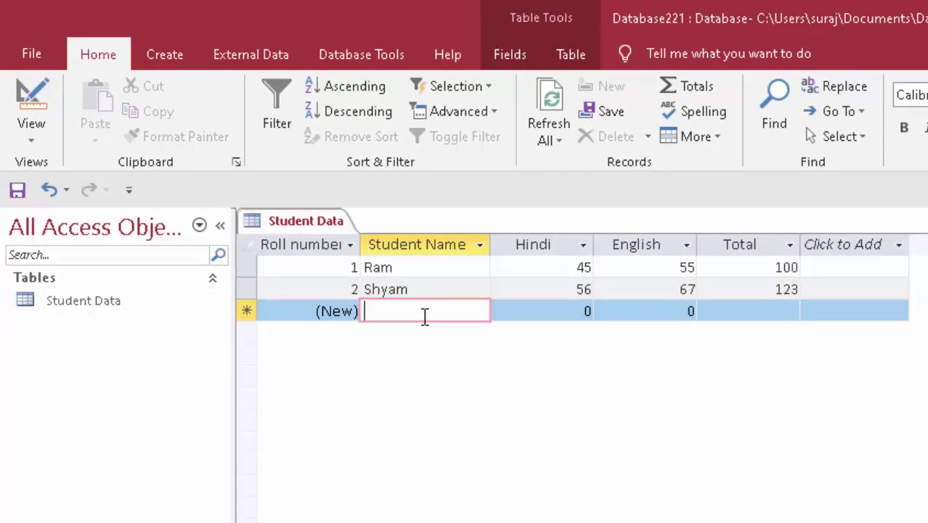
pyautogui.write('Manoj')
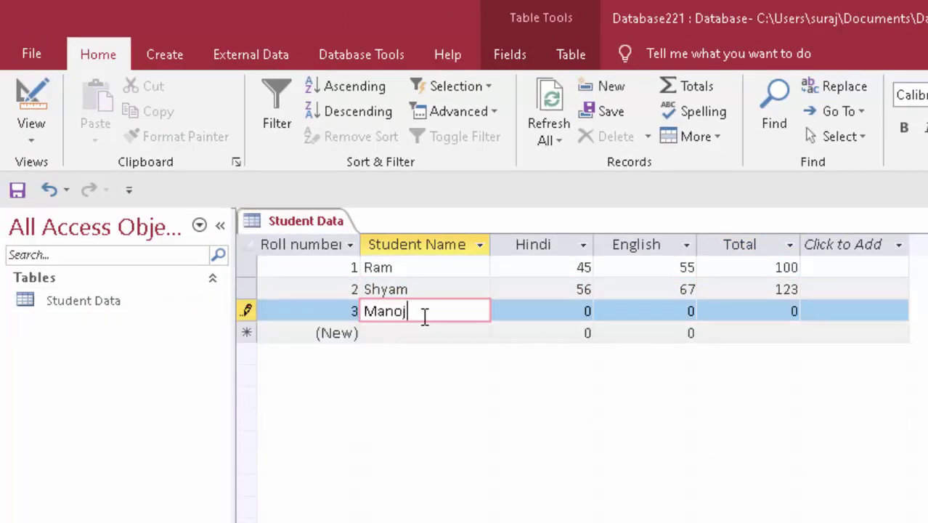
pyautogui.press('Tab')
pyautogui.write('77')
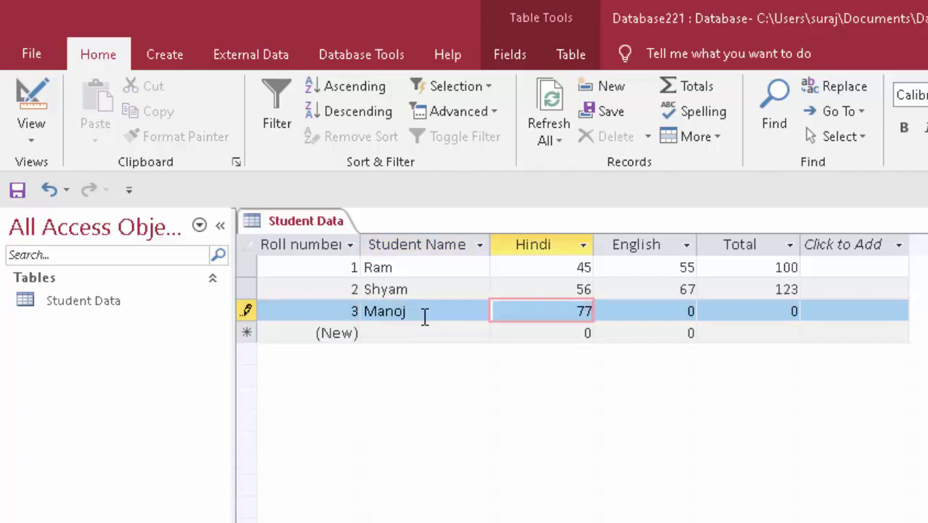
pyautogui.press('Tab')
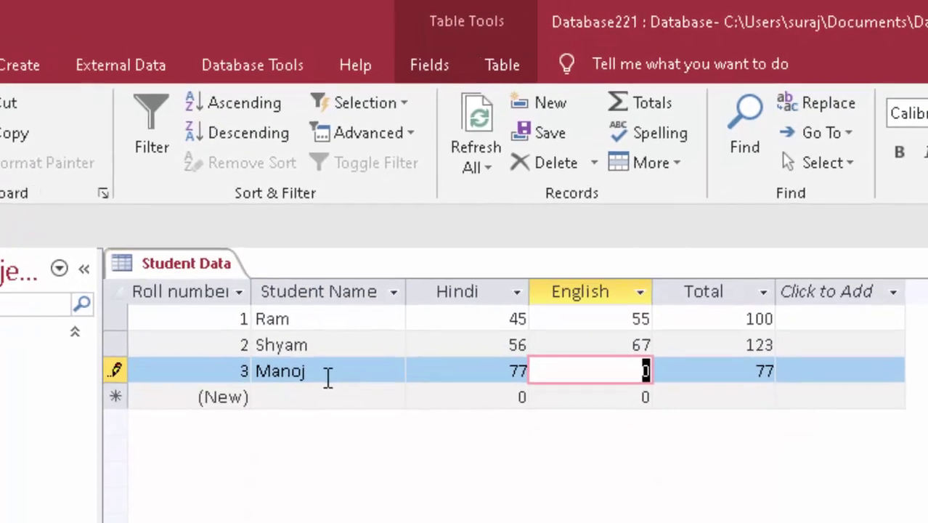
pyautogui.write('67')
pyautogui.press('Tab')
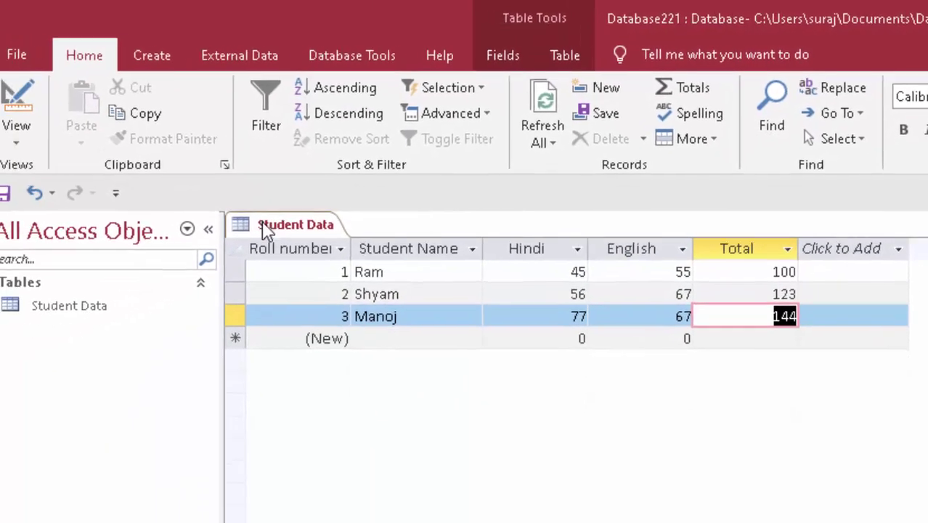
pyautogui.rightClick(265, 231)
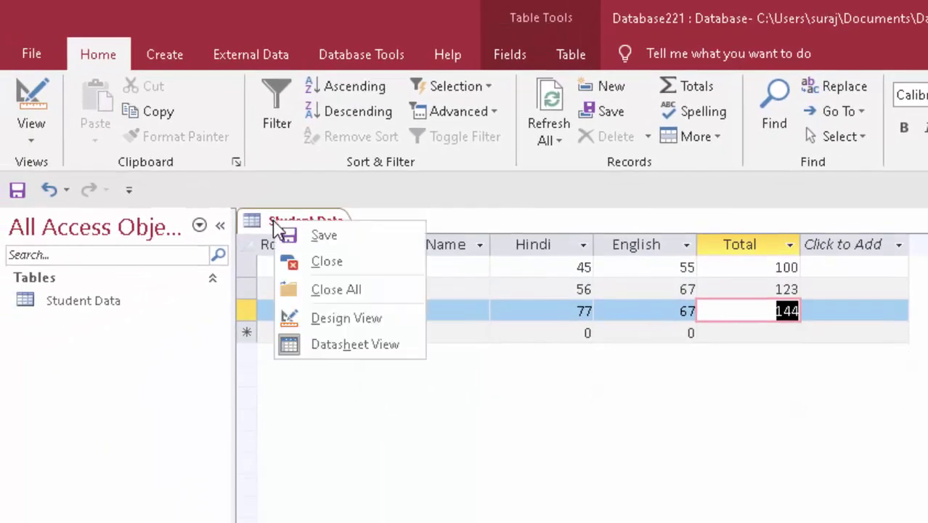
pyautogui.click(314, 263)
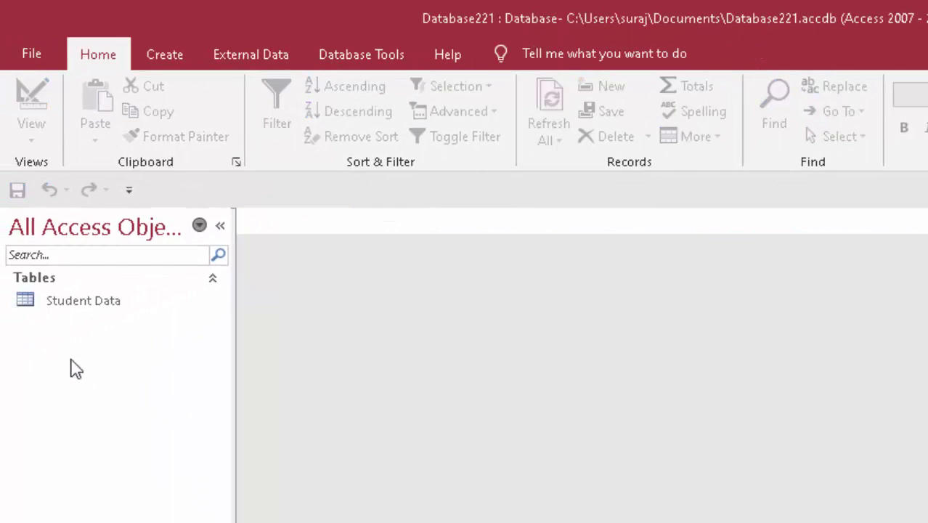
pyautogui.click(84, 306)
pyautogui.doubleClick(86, 313)
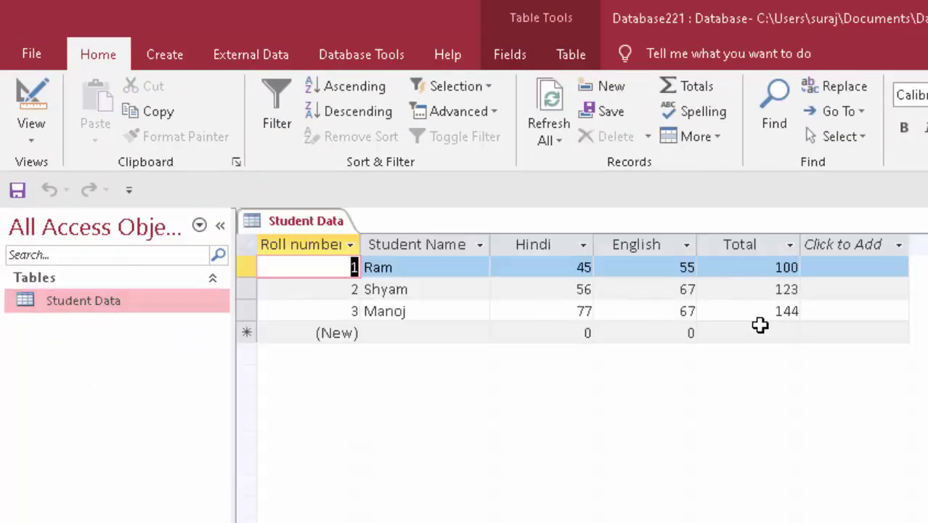
# Launch the Form Wizard for the Student Data table from the Create ribbon.
pyautogui.click(175, 64)
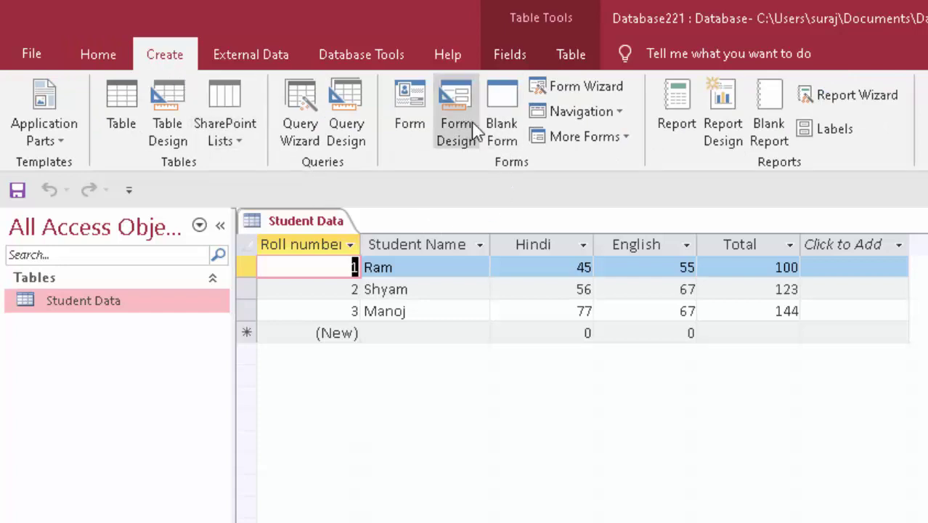
pyautogui.click(610, 102)
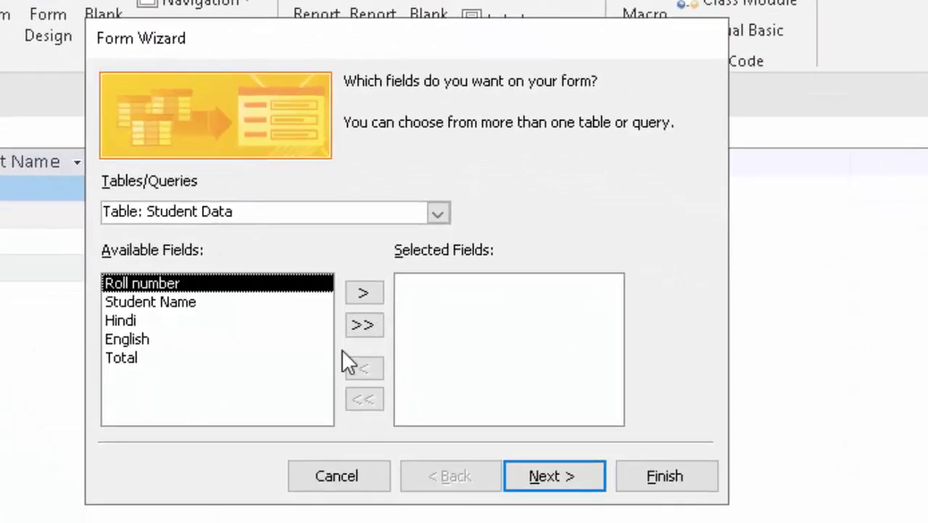
# Build a columnar form with all five Student Data fields and open it in Design View.
pyautogui.click(369, 329)
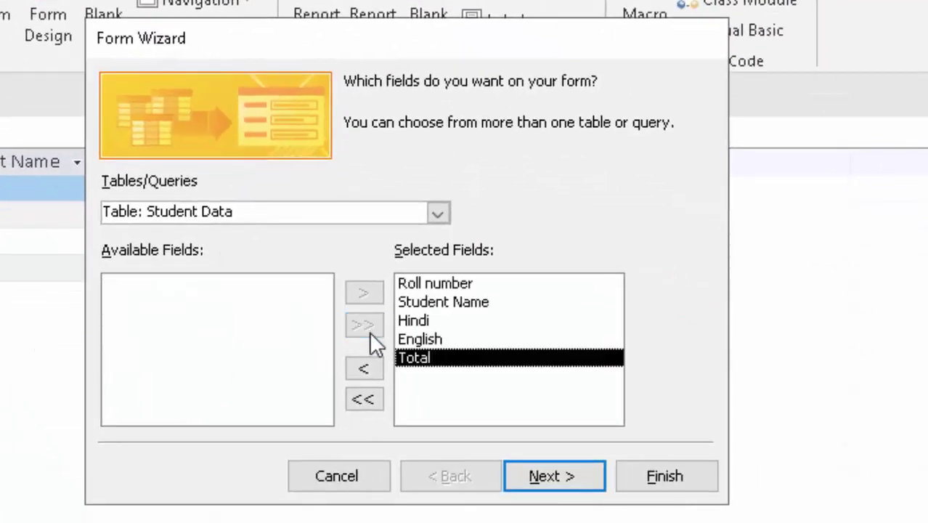
pyautogui.click(557, 493)
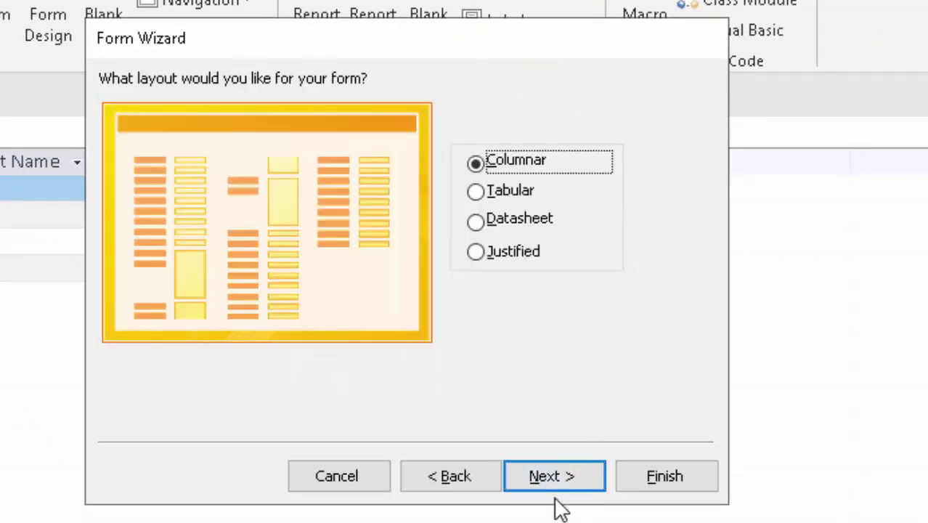
pyautogui.click(580, 482)
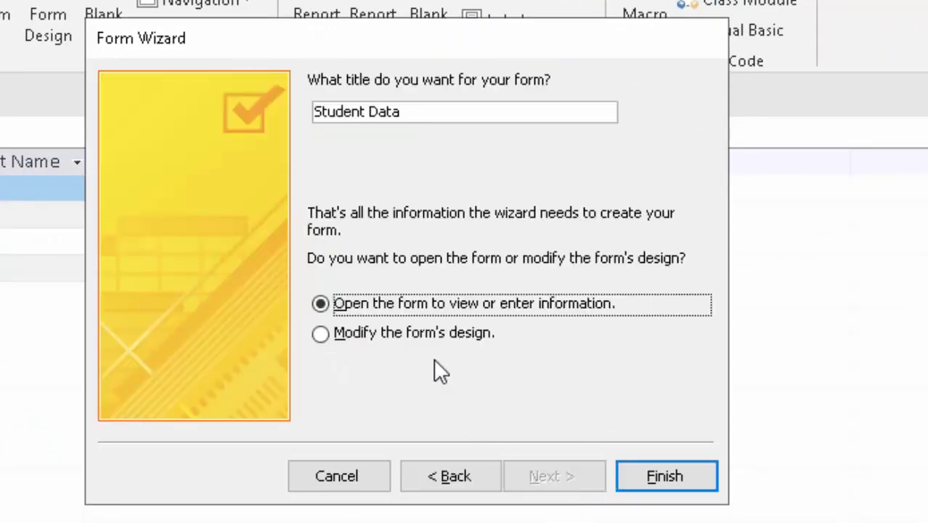
pyautogui.click(456, 337)
pyautogui.click(679, 488)
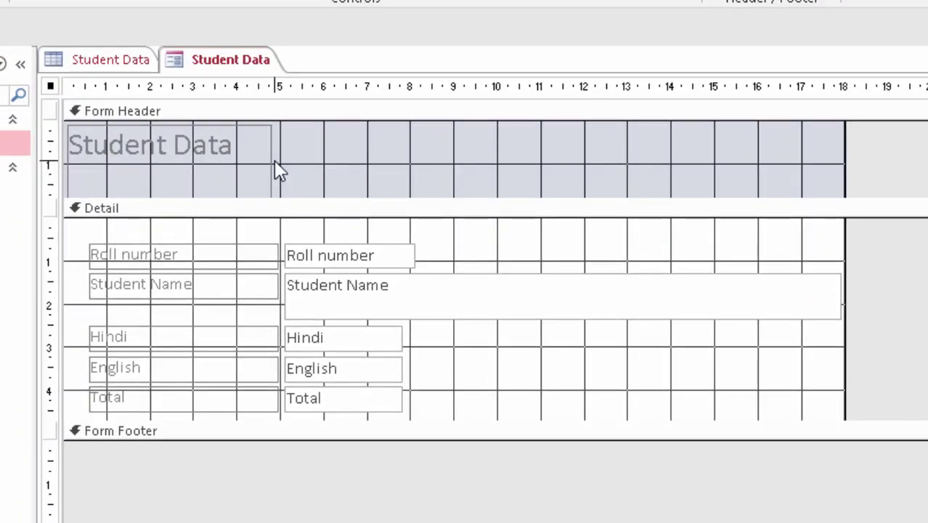
# Narrow the Student Name text box and reduce its height.
pyautogui.click(276, 171)
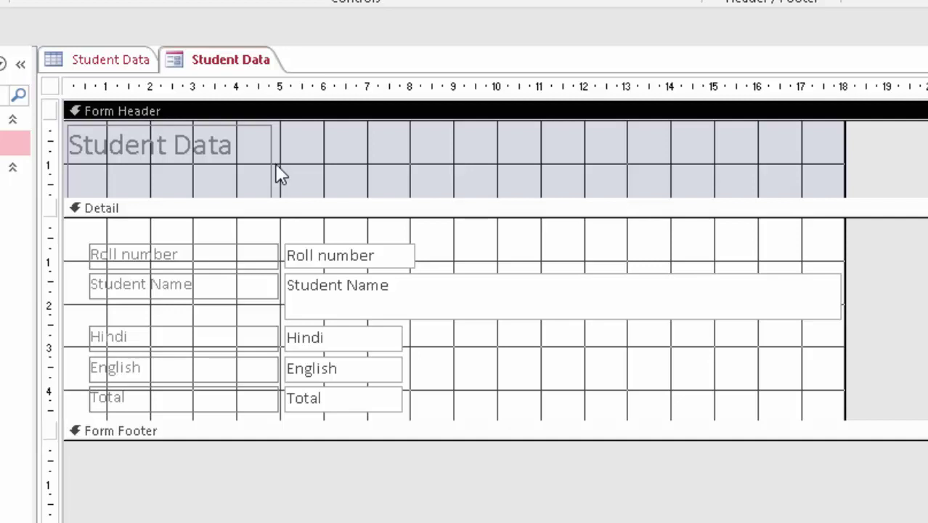
pyautogui.click(719, 312)
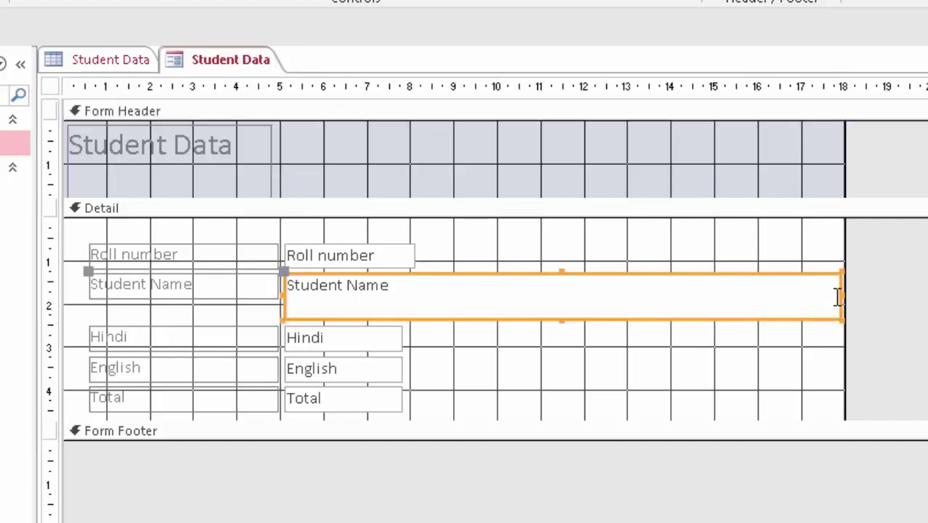
pyautogui.moveTo(837, 297); pyautogui.dragTo(419, 319)
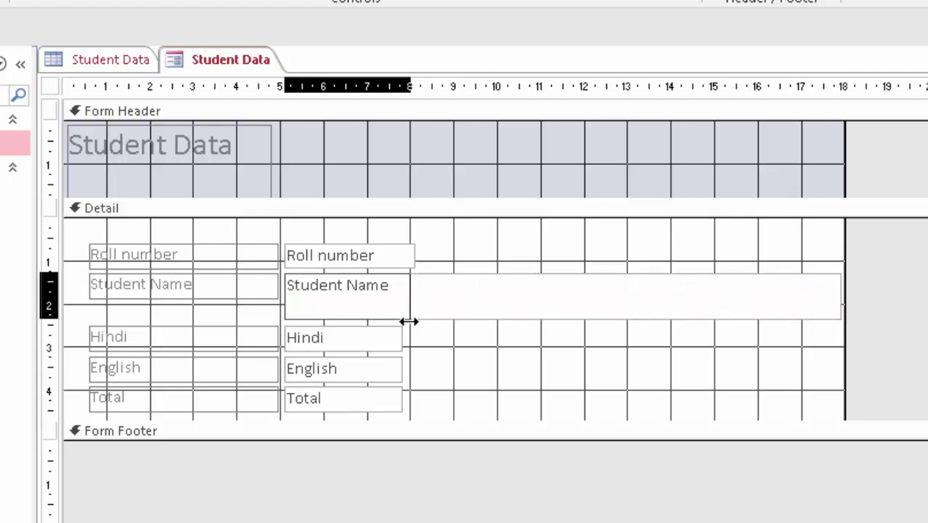
pyautogui.moveTo(418, 320); pyautogui.dragTo(409, 312)
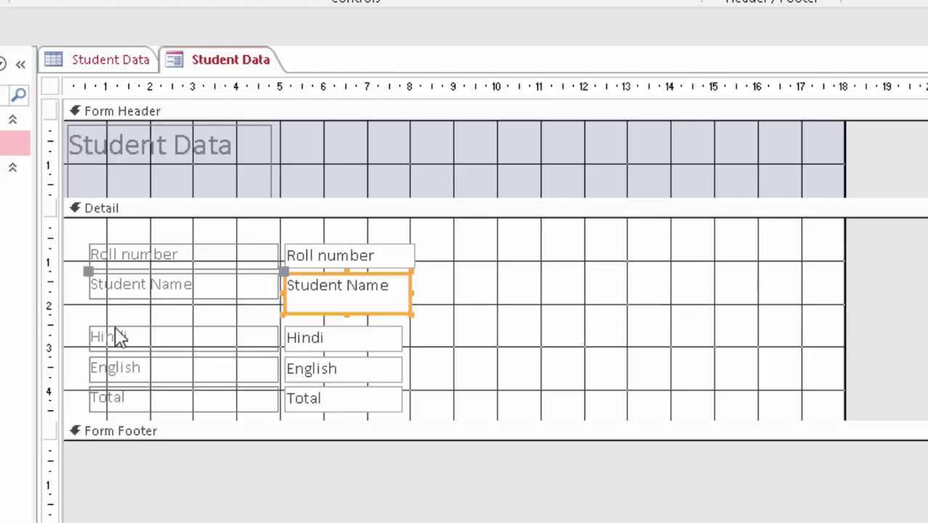
pyautogui.click(419, 323)
pyautogui.click(413, 314)
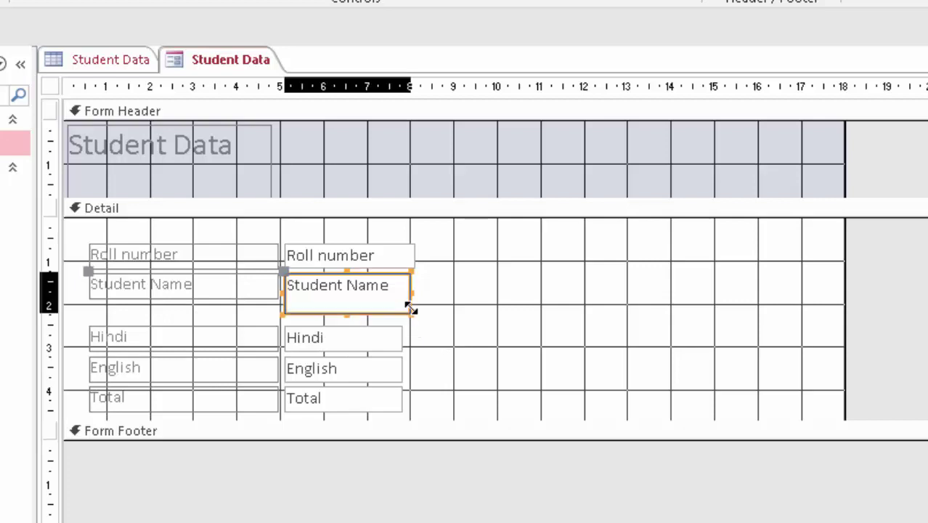
pyautogui.moveTo(412, 312); pyautogui.dragTo(416, 300)
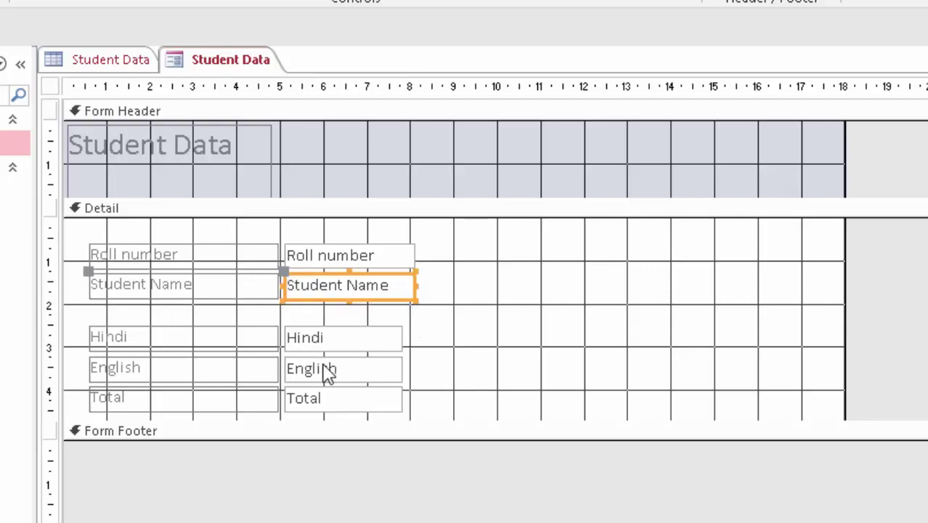
# Move the Hindi, English and Total fields up to stack evenly under Student Name.
pyautogui.click(350, 343)
pyautogui.moveTo(350, 343); pyautogui.dragTo(351, 328)
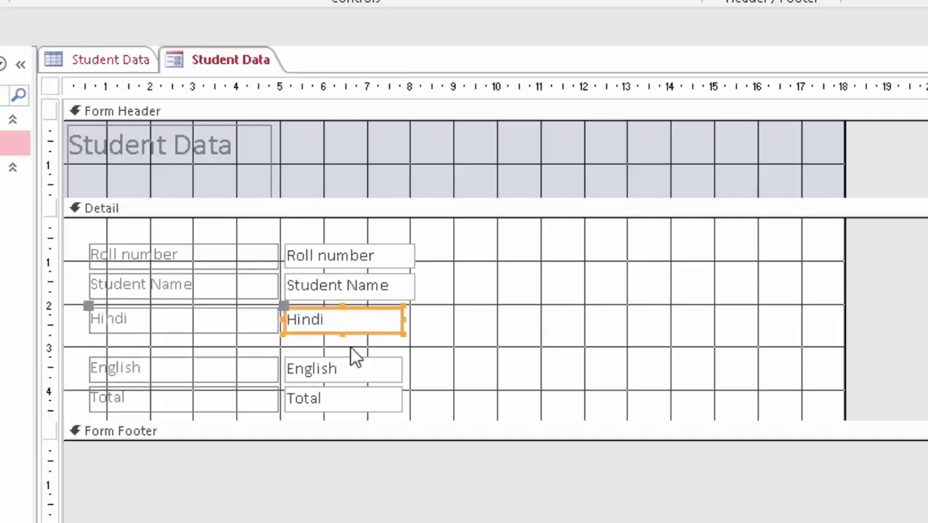
pyautogui.click(352, 376)
pyautogui.moveTo(351, 376); pyautogui.dragTo(349, 357)
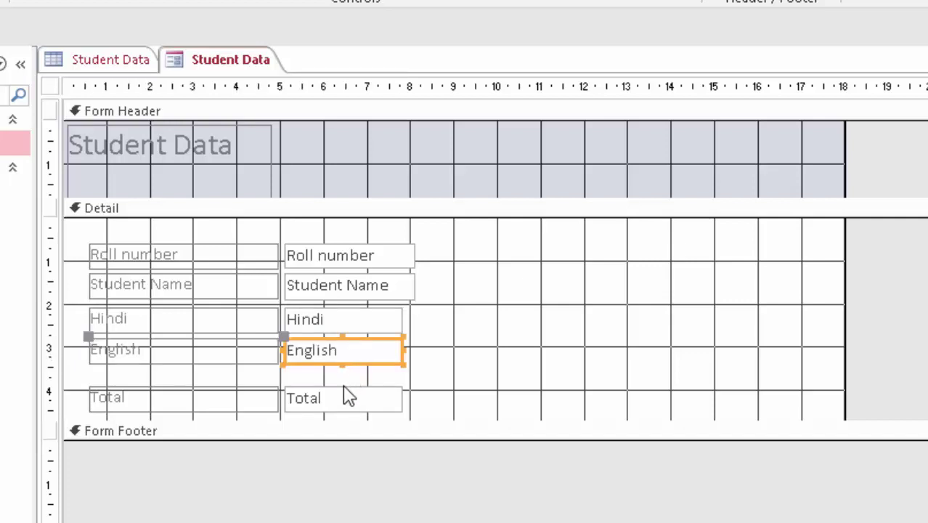
pyautogui.moveTo(345, 392); pyautogui.dragTo(339, 373)
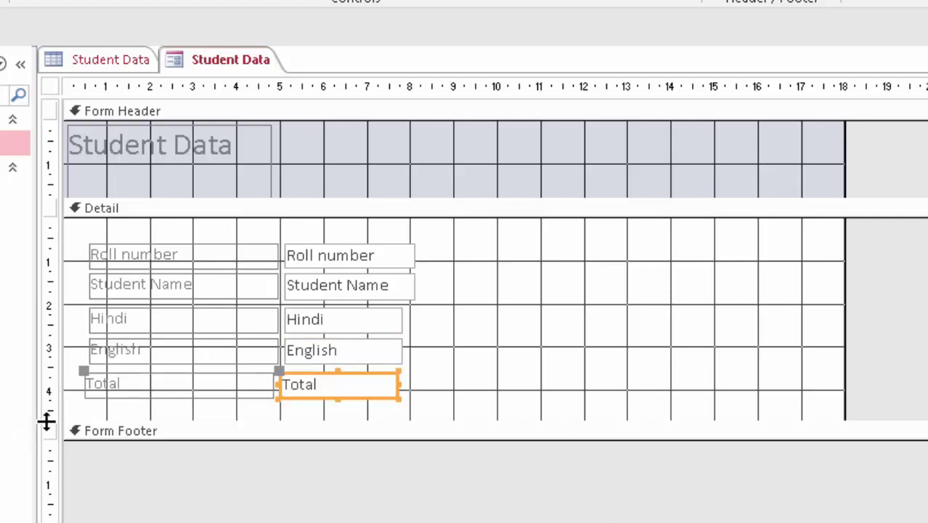
# Align the Total label with the other labels and delete the Student Data header title.
pyautogui.click(92, 410)
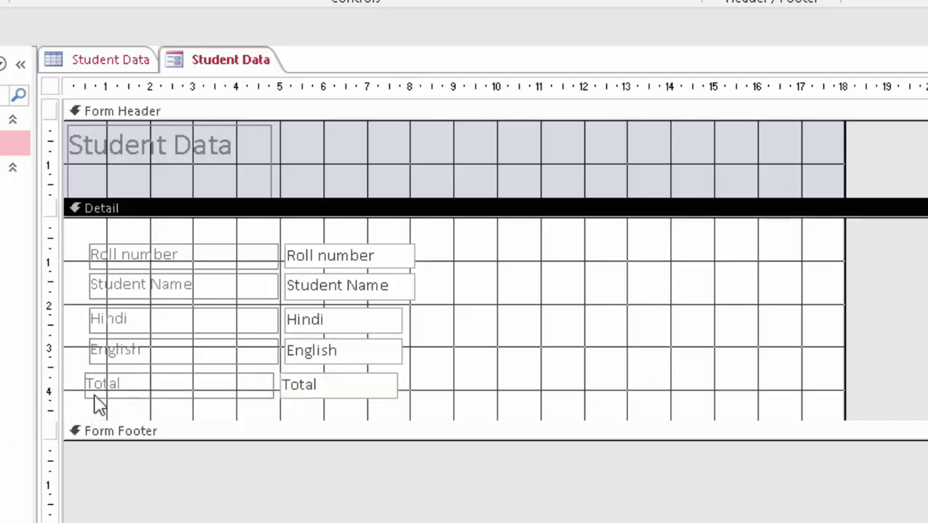
pyautogui.click(93, 395)
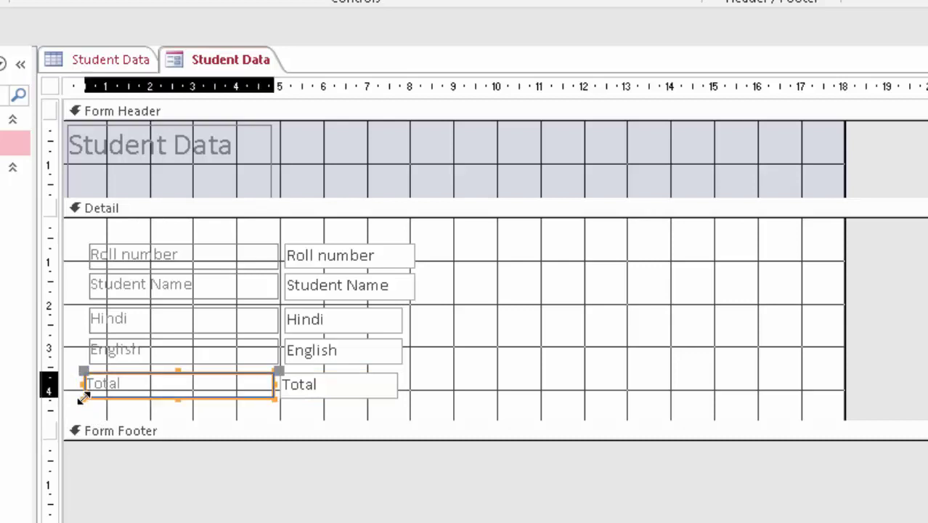
pyautogui.click(83, 397)
pyautogui.moveTo(84, 396); pyautogui.dragTo(85, 397)
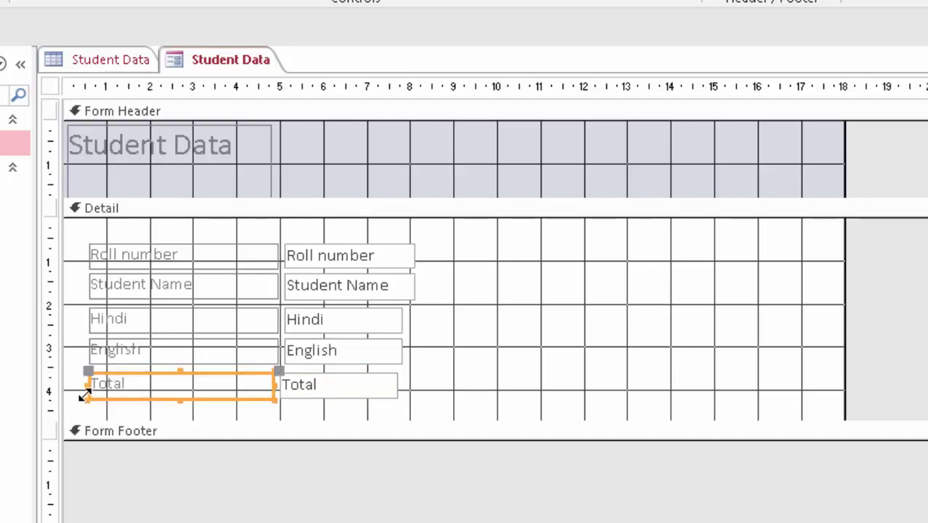
pyautogui.click(471, 408)
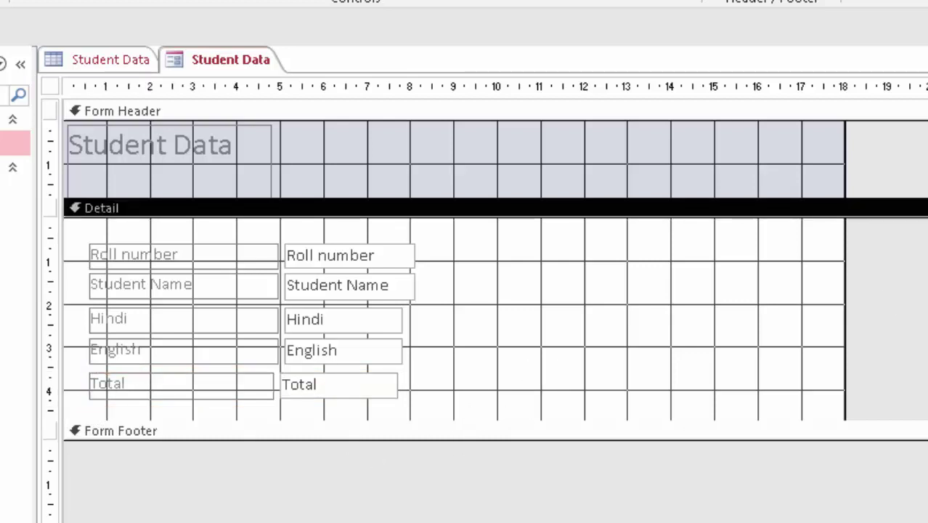
pyautogui.click(269, 166)
pyautogui.press('Delete')
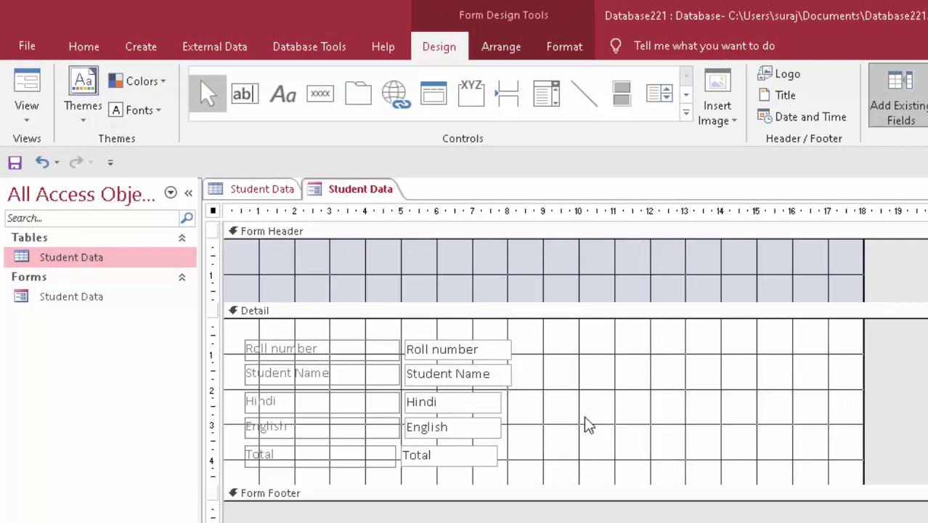
# Fill the form header with a light green background.
pyautogui.click(595, 283)
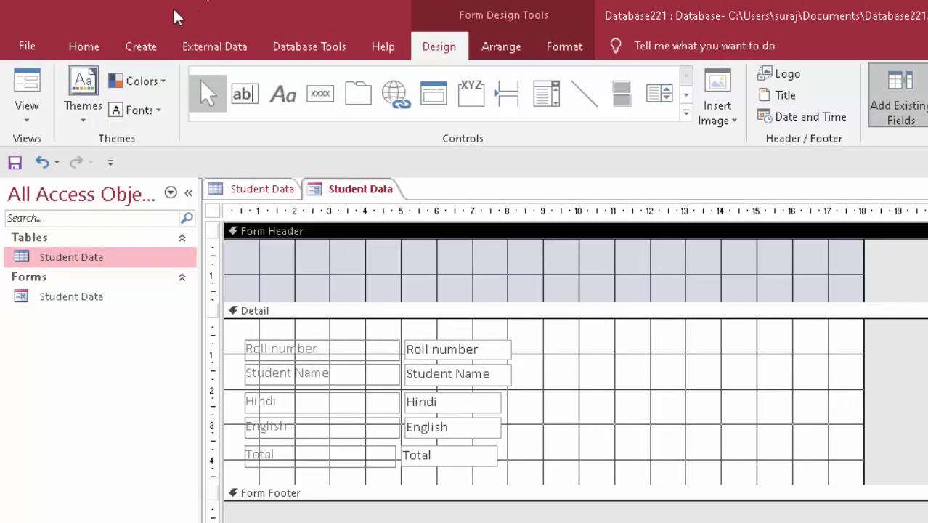
pyautogui.click(83, 46)
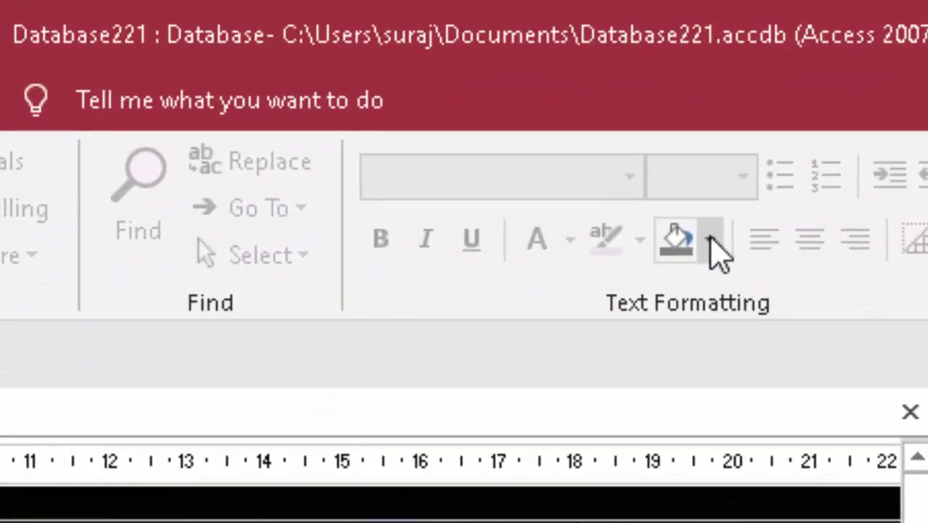
pyautogui.click(840, 99)
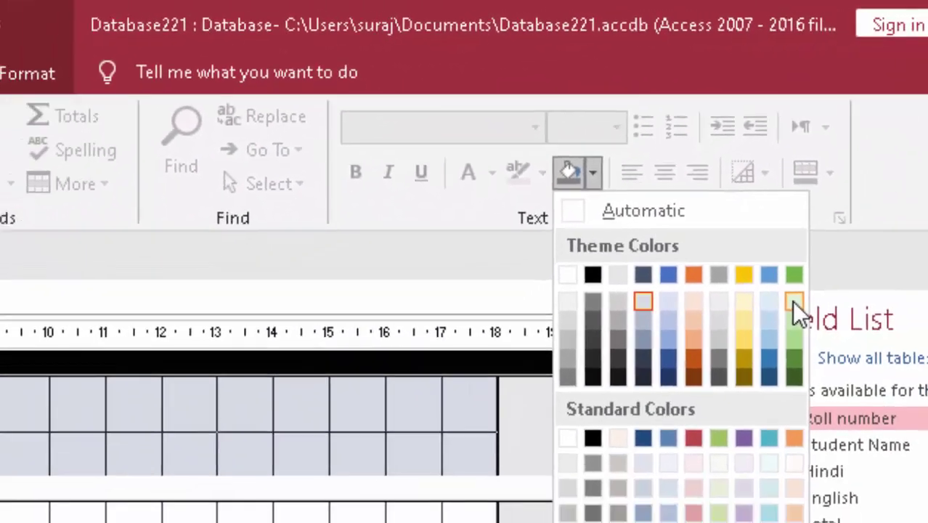
pyautogui.click(924, 400)
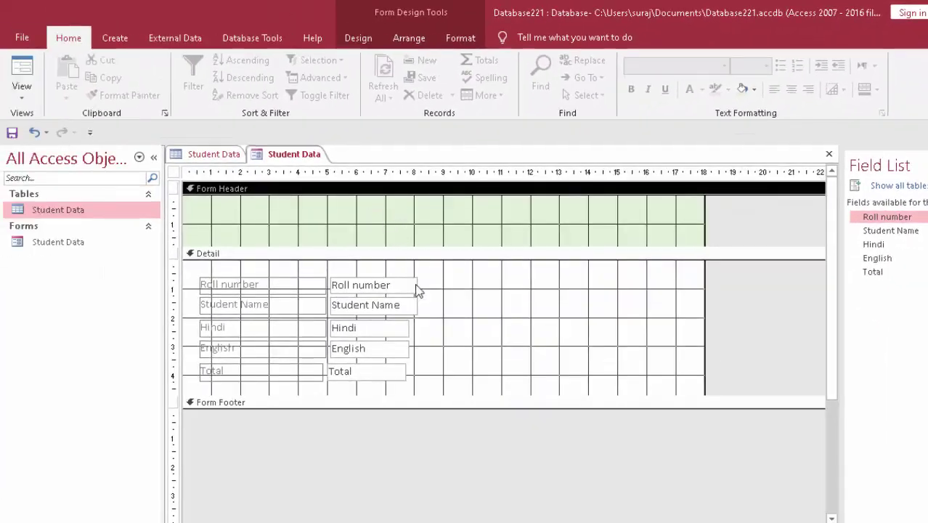
# Give the Detail section a pink background and shorten it to just below Total.
pyautogui.click(488, 335)
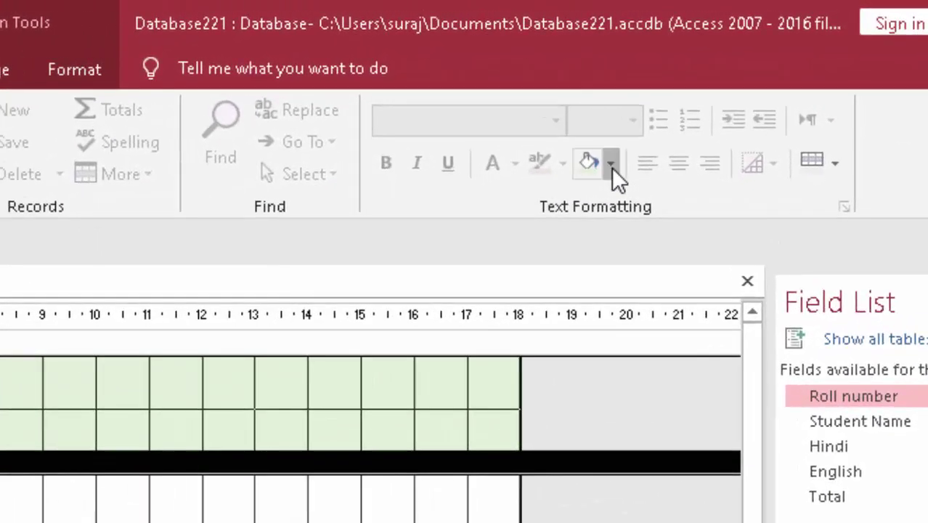
pyautogui.click(754, 90)
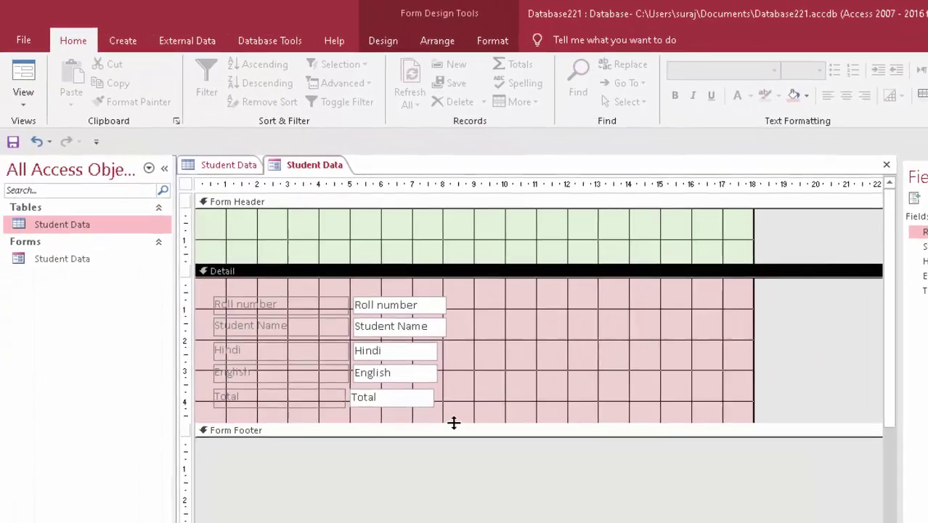
pyautogui.moveTo(436, 400); pyautogui.dragTo(428, 389)
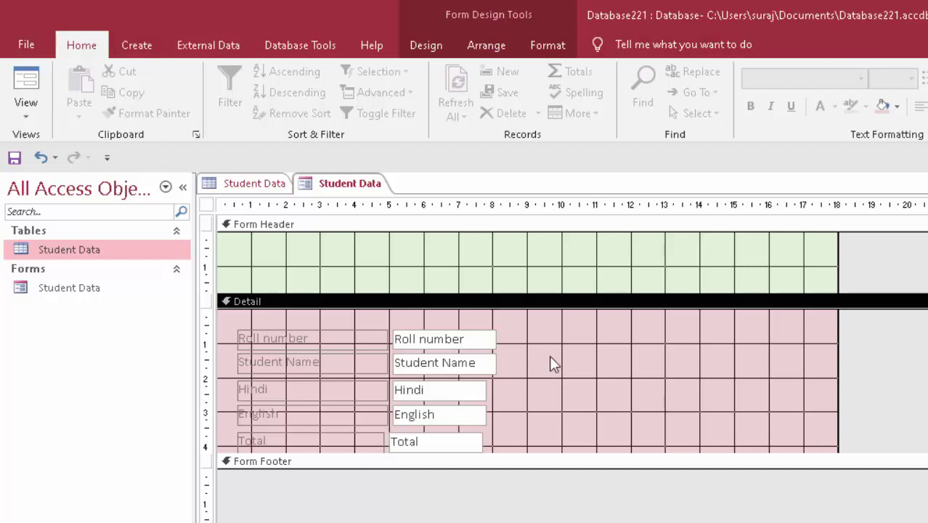
# Make the Roll number, Student Name, Hindi and English rows bold black and shift them slightly left.
pyautogui.moveTo(207, 424); pyautogui.dragTo(210, 323)
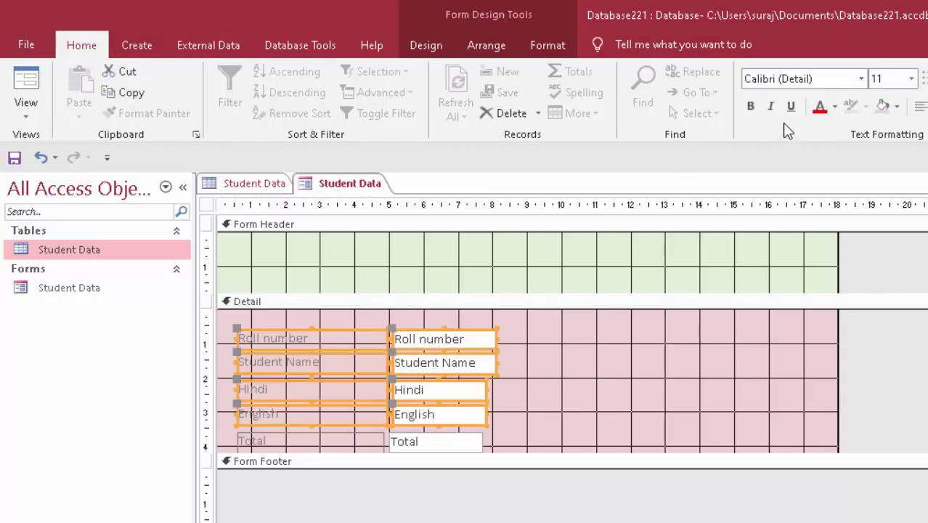
pyautogui.click(753, 113)
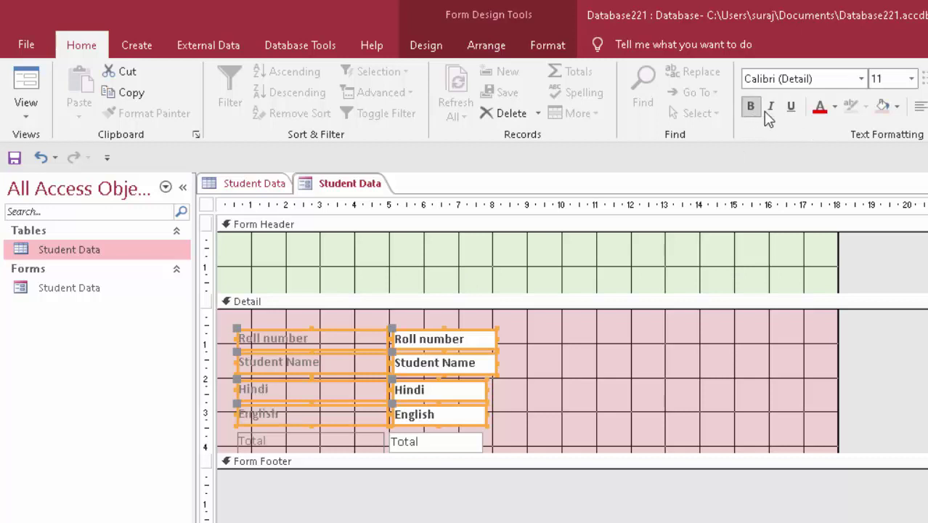
pyautogui.click(835, 109)
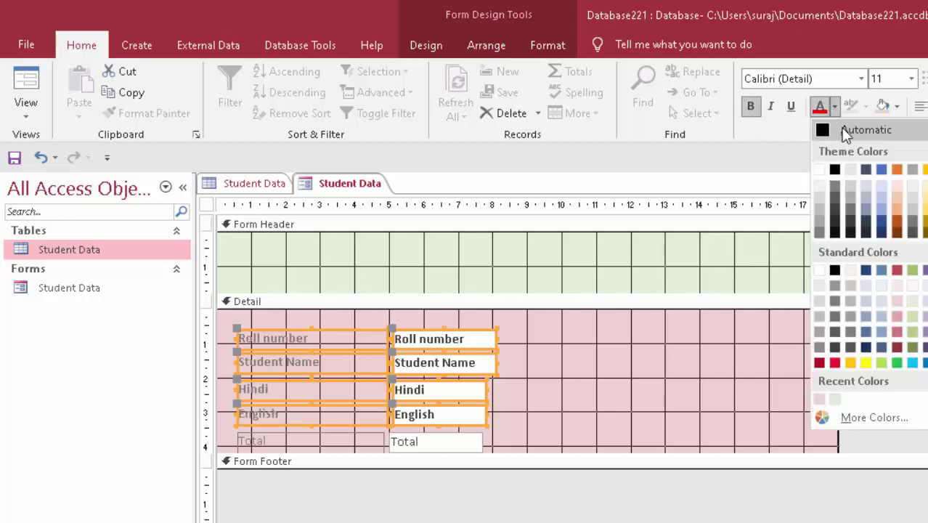
pyautogui.click(835, 170)
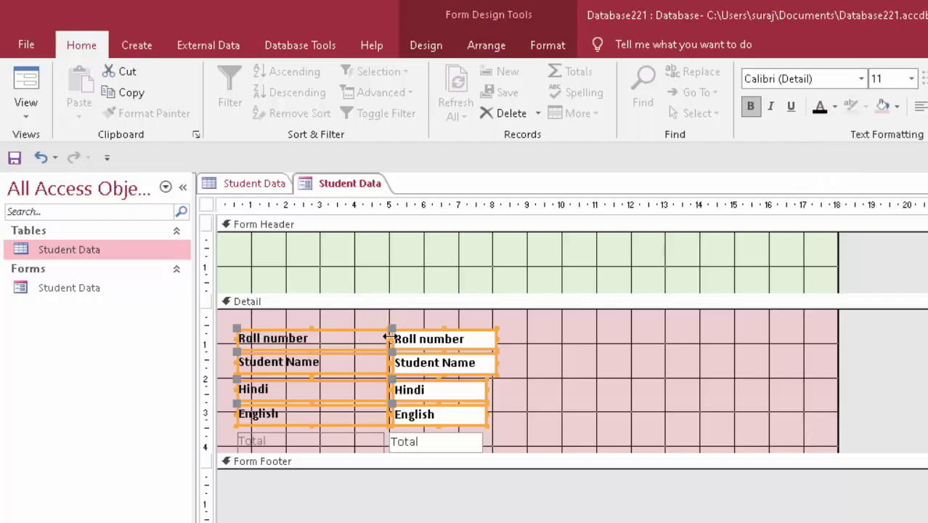
pyautogui.moveTo(386, 338); pyautogui.dragTo(372, 335)
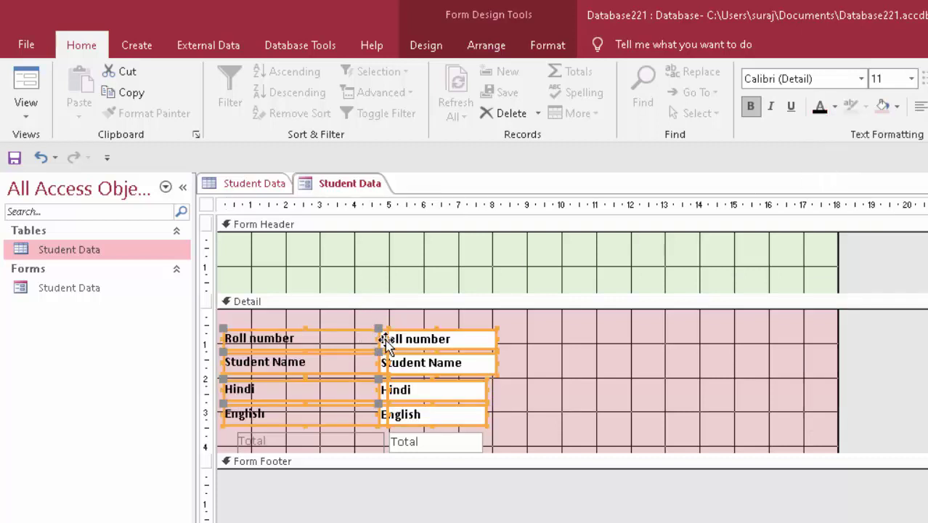
pyautogui.click(590, 357)
pyautogui.click(329, 337)
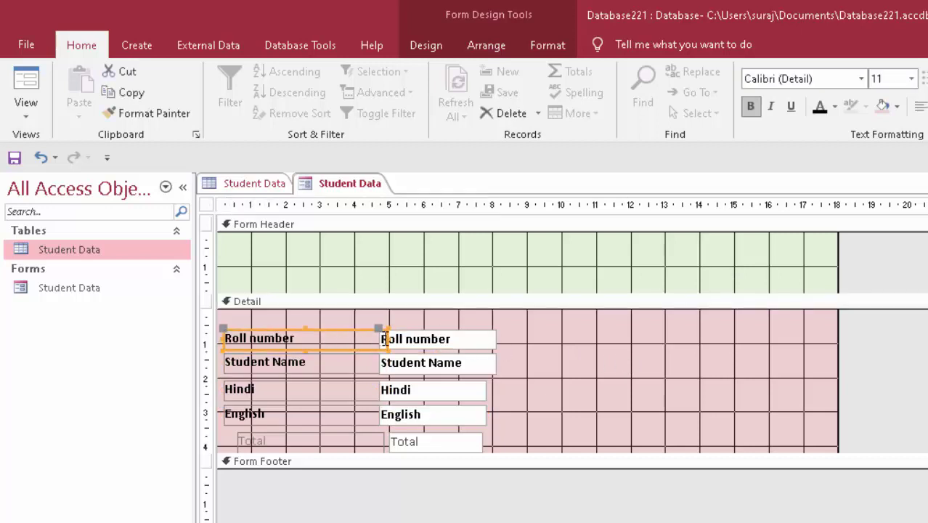
# Narrow the Roll number, Hindi, Student Name, English and Total labels to matching widths.
pyautogui.click(487, 343)
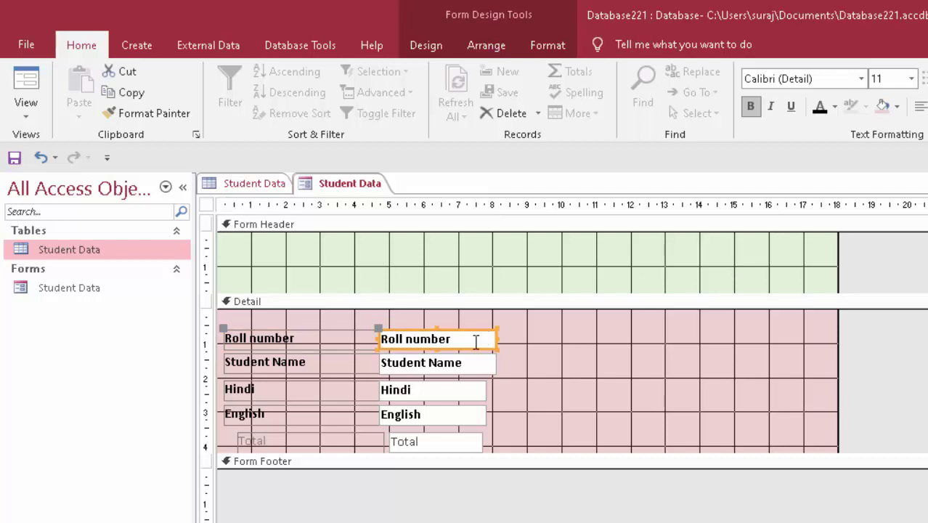
pyautogui.click(369, 341)
pyautogui.moveTo(382, 338); pyautogui.dragTo(348, 338)
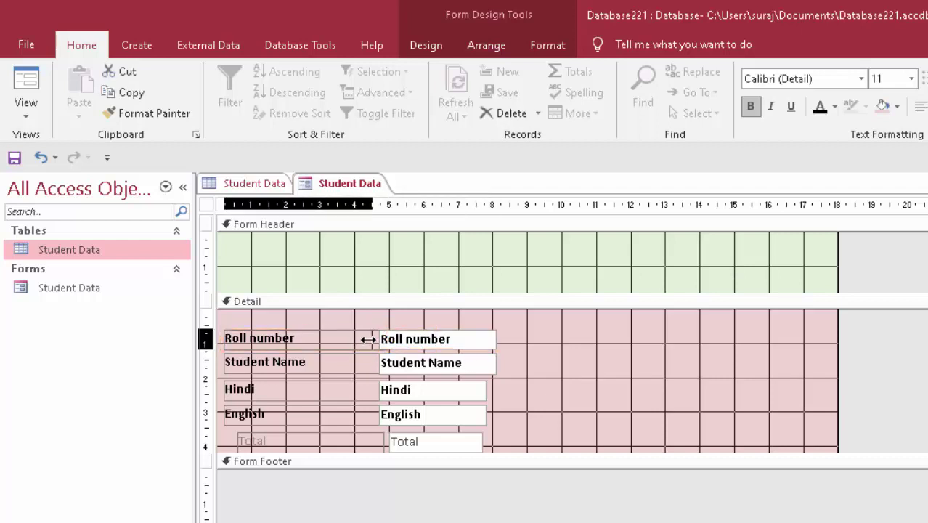
pyautogui.click(337, 390)
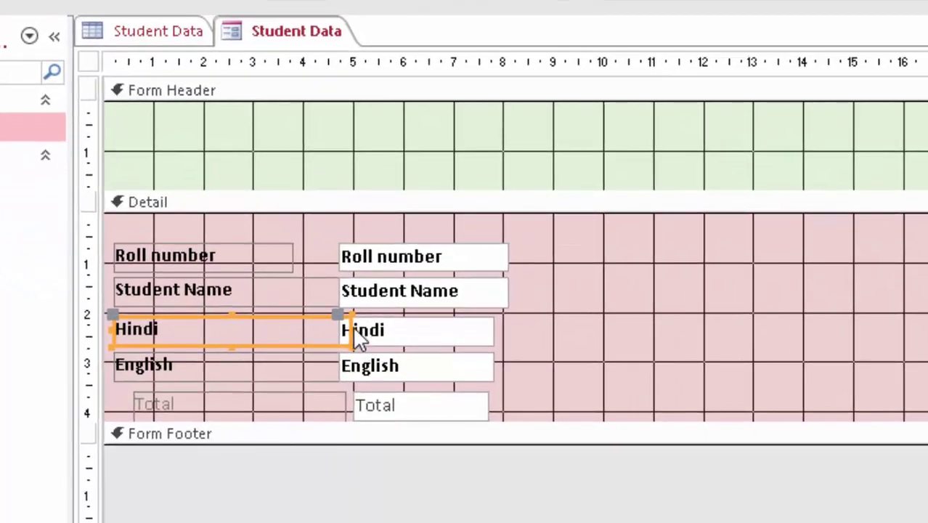
pyautogui.moveTo(354, 330); pyautogui.dragTo(294, 331)
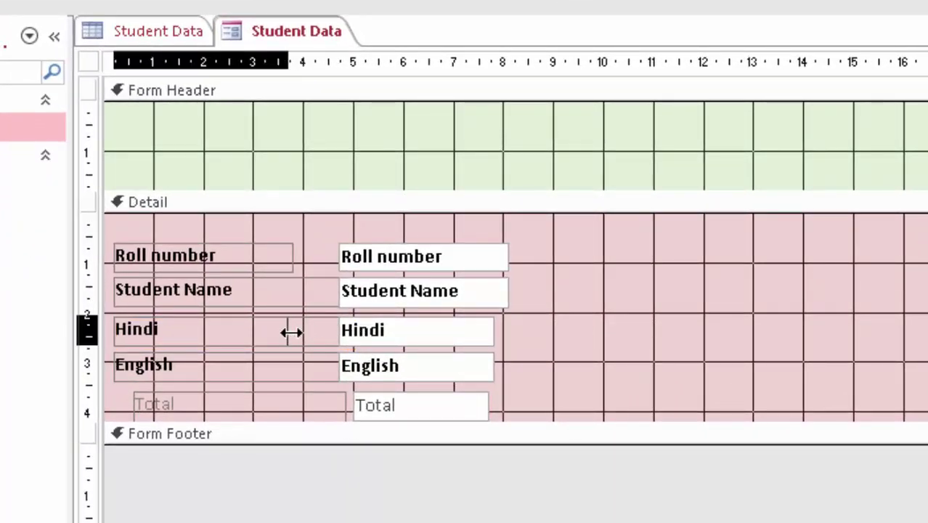
pyautogui.click(291, 301)
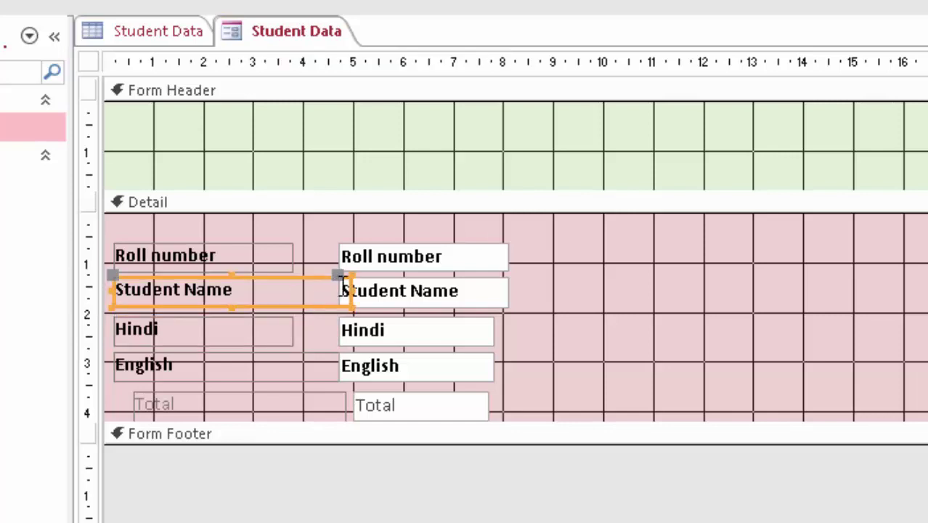
pyautogui.moveTo(349, 291); pyautogui.dragTo(295, 301)
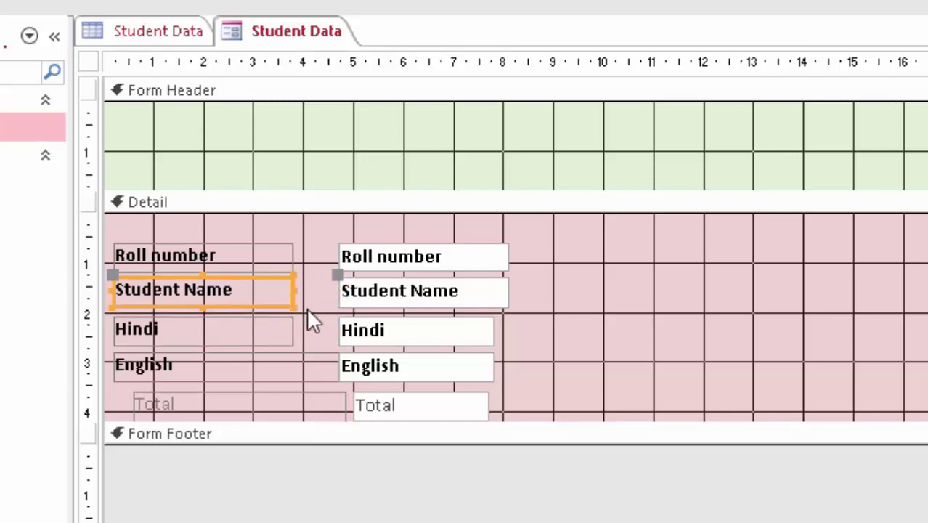
pyautogui.click(292, 367)
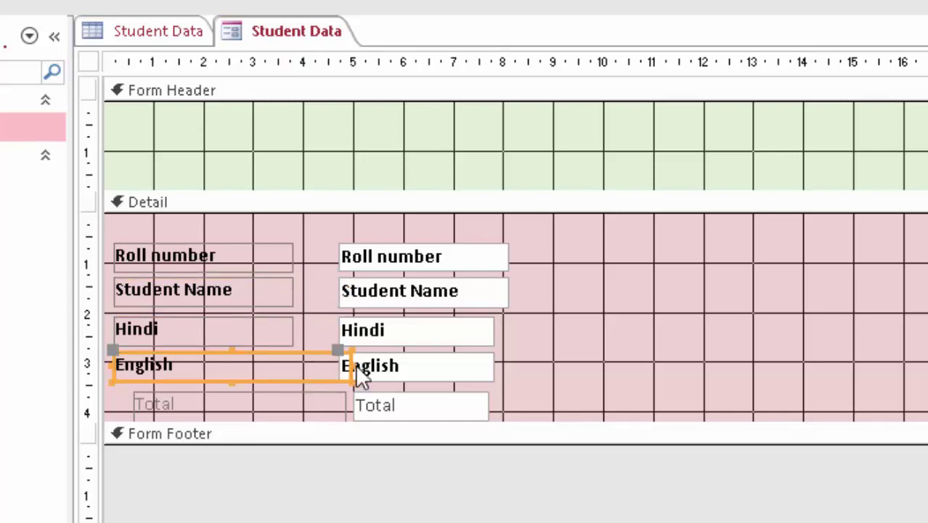
pyautogui.moveTo(354, 365); pyautogui.dragTo(289, 368)
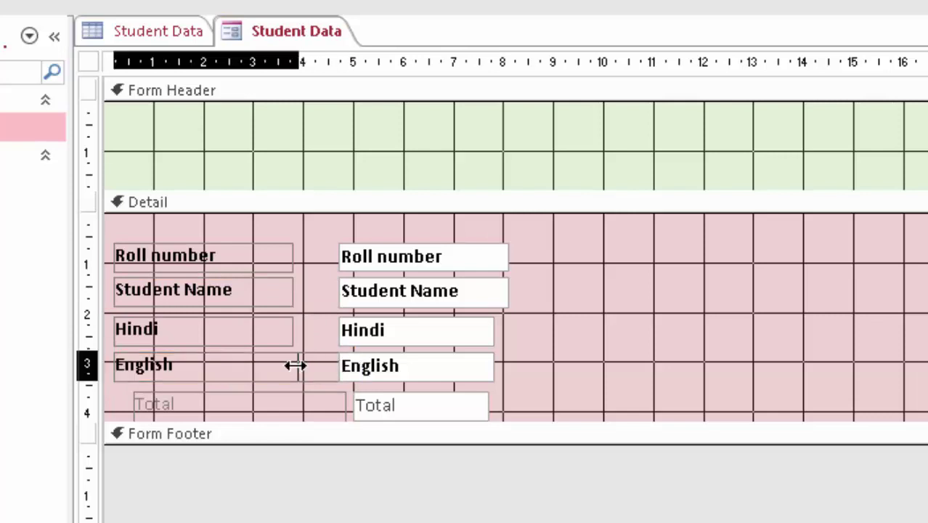
pyautogui.click(263, 415)
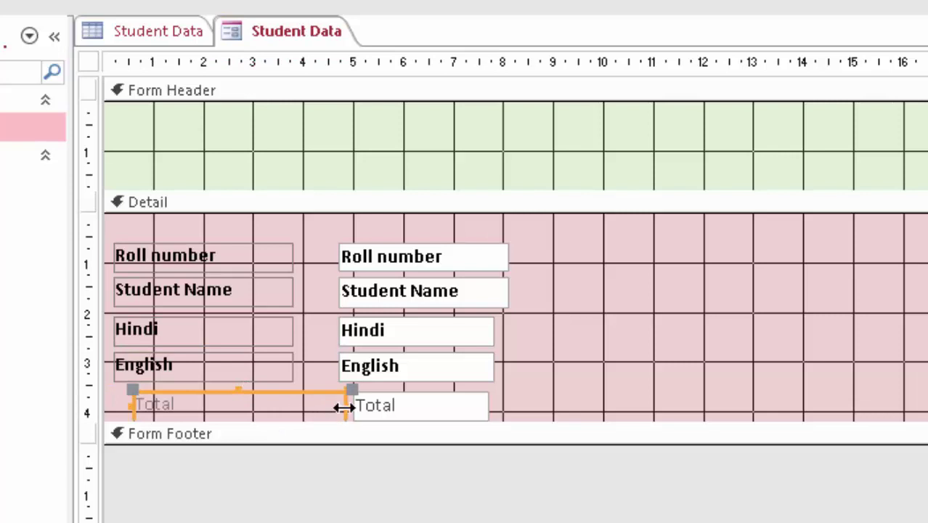
pyautogui.moveTo(346, 405); pyautogui.dragTo(303, 405)
pyautogui.moveTo(248, 388); pyautogui.dragTo(231, 392)
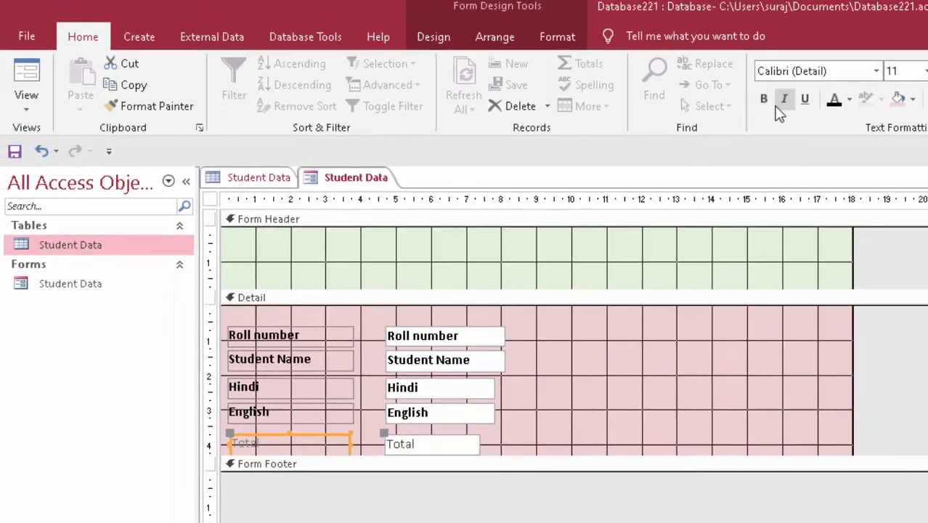
# Make the Total label bold and copy that bold formatting to the Total text box.
pyautogui.click(763, 99)
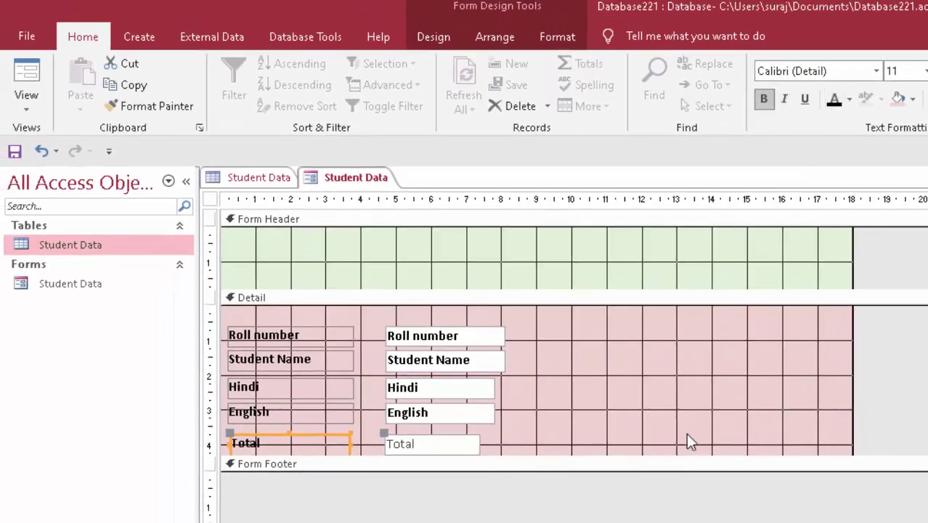
pyautogui.click(477, 445)
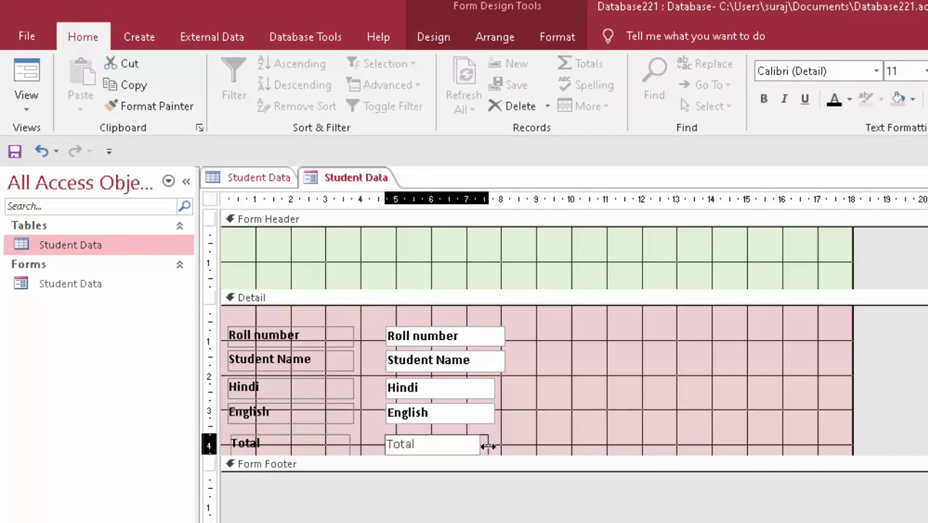
pyautogui.moveTo(489, 446); pyautogui.dragTo(488, 446)
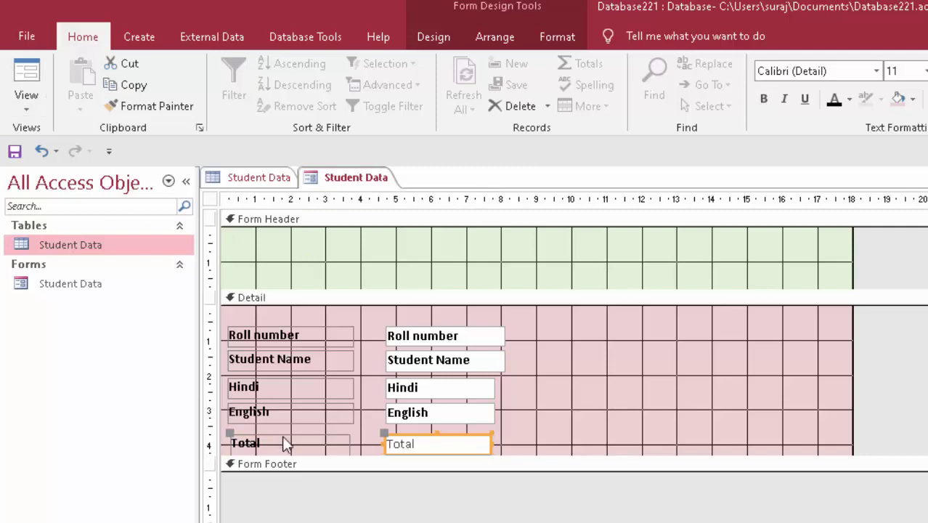
pyautogui.click(323, 441)
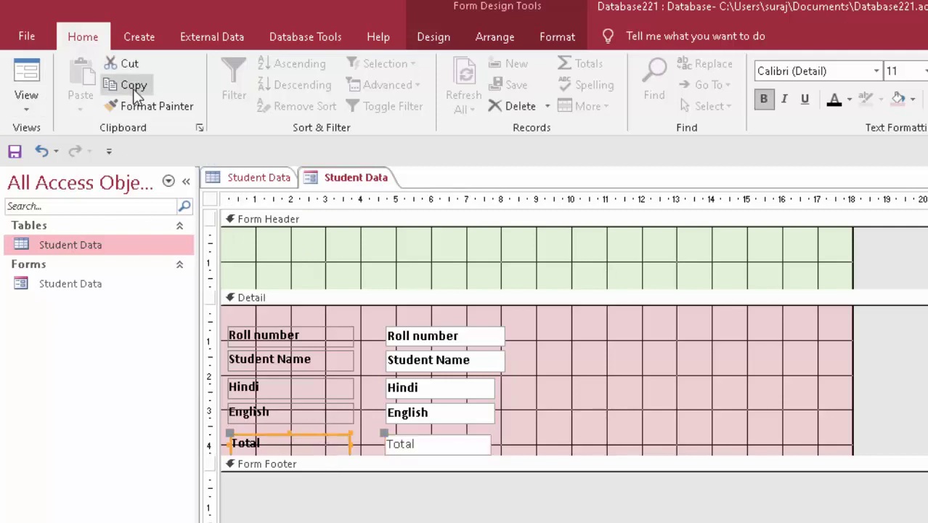
pyautogui.click(153, 112)
pyautogui.click(440, 444)
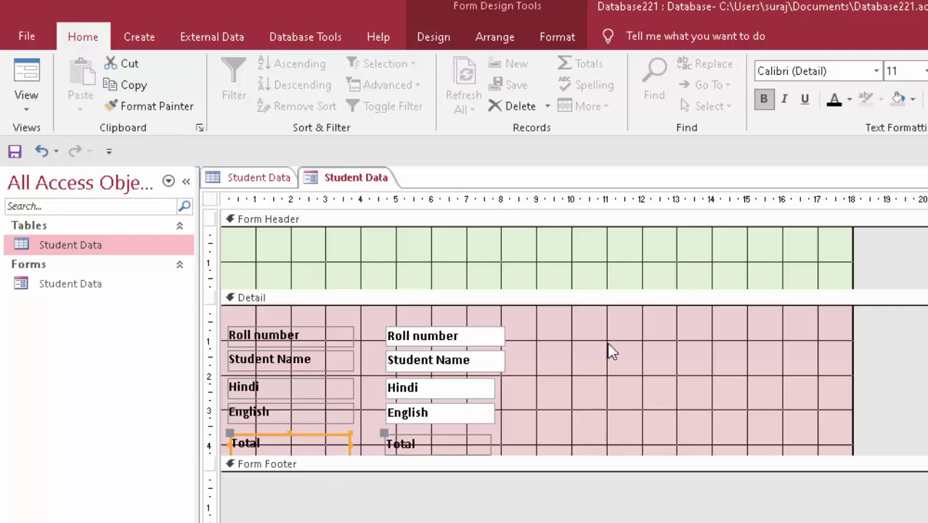
# Give the Total text box a fill colour and narrow the form to about 14.5 cm.
pyautogui.click(456, 444)
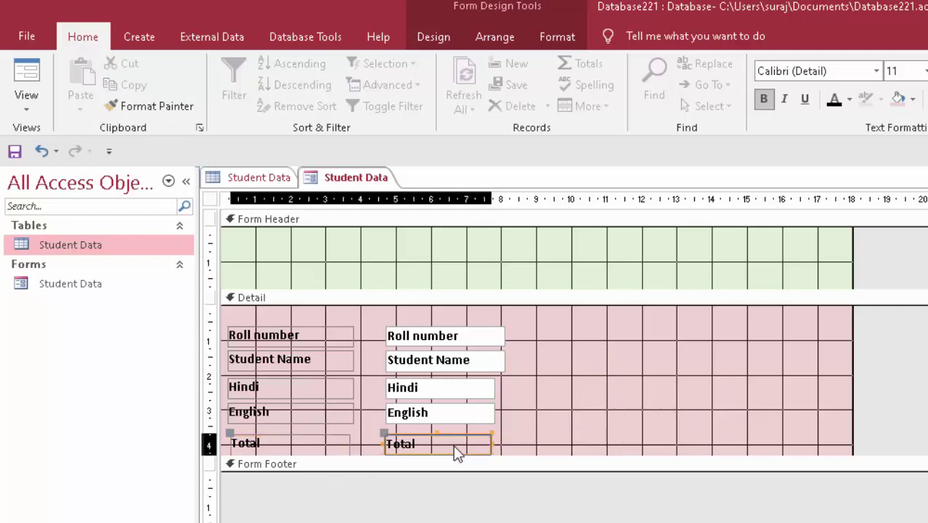
pyautogui.click(492, 444)
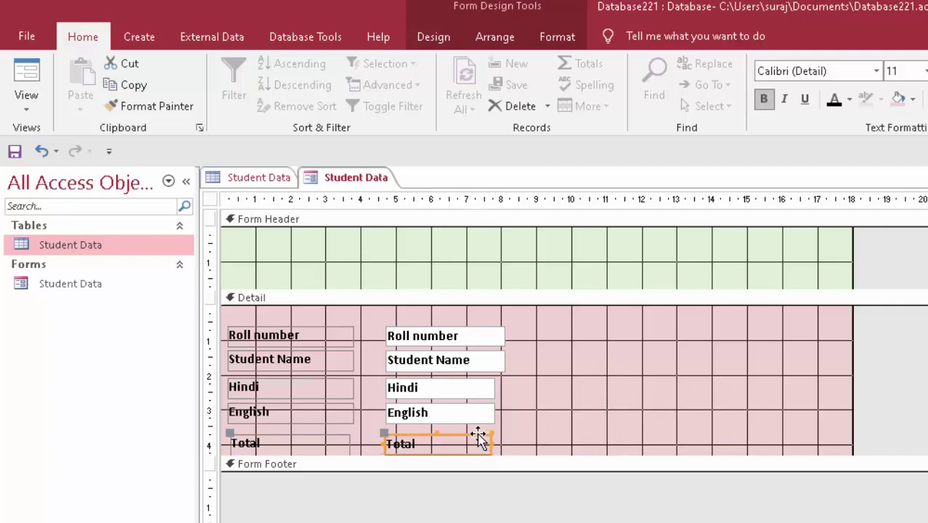
pyautogui.click(912, 99)
pyautogui.click(901, 128)
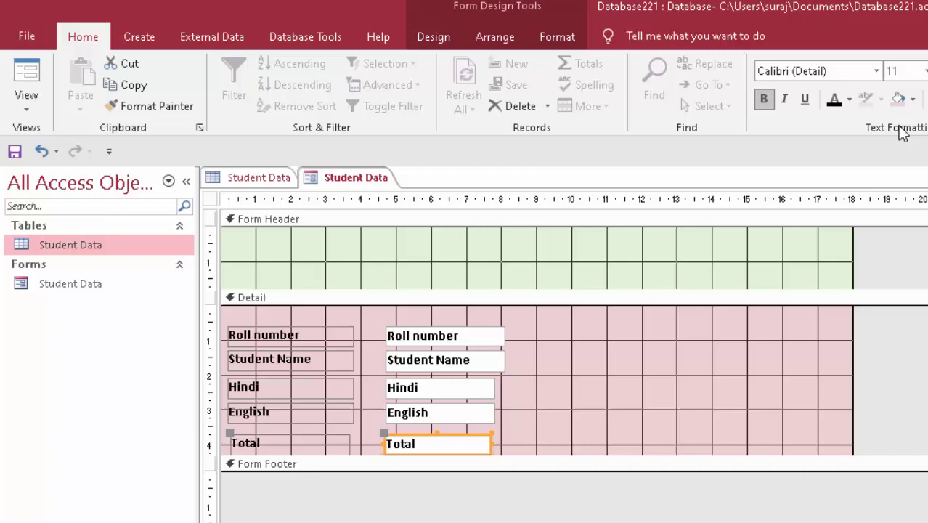
pyautogui.click(638, 356)
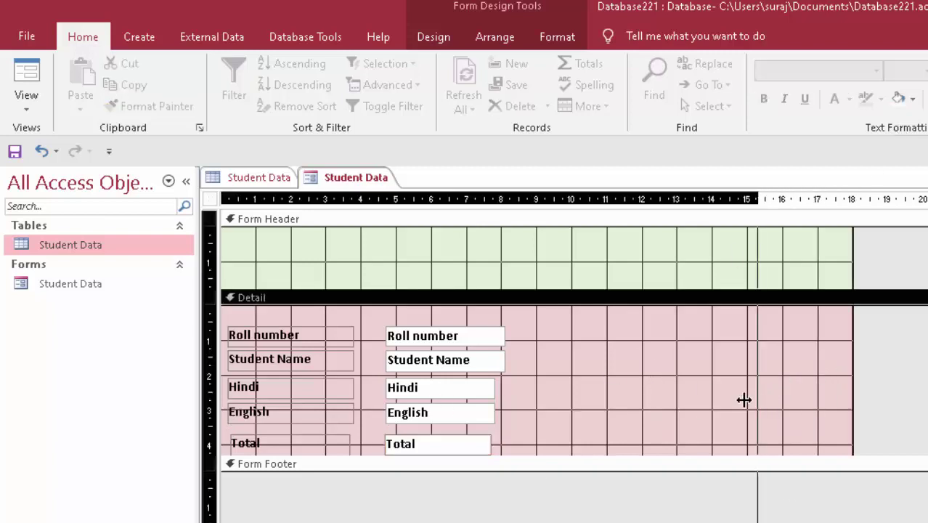
pyautogui.moveTo(851, 371); pyautogui.dragTo(722, 349)
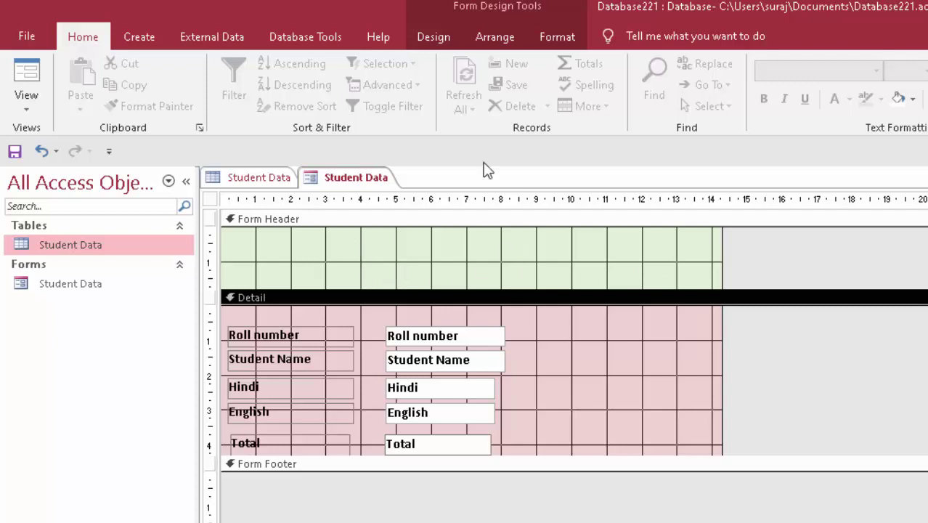
# Draw a combo box in the Form Header and set it to list the Roll number field.
pyautogui.click(447, 44)
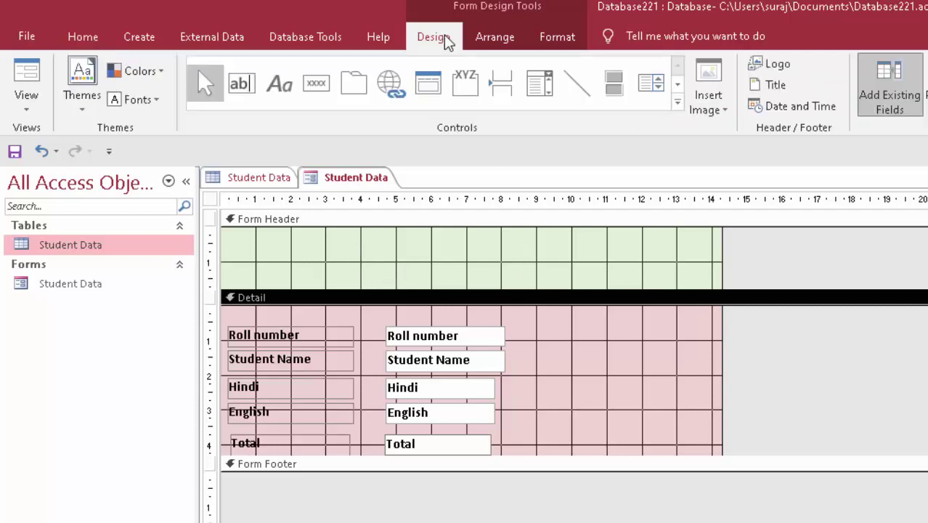
pyautogui.click(546, 86)
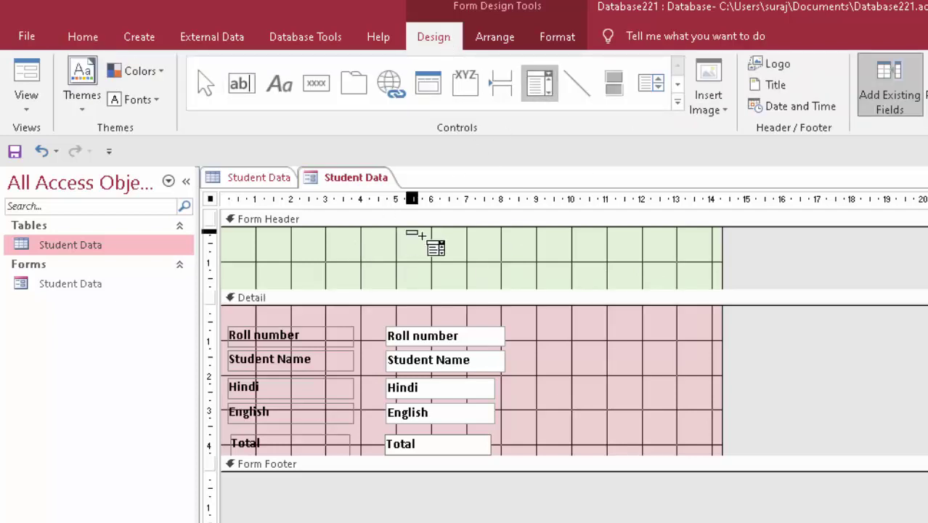
pyautogui.moveTo(406, 230); pyautogui.dragTo(532, 252)
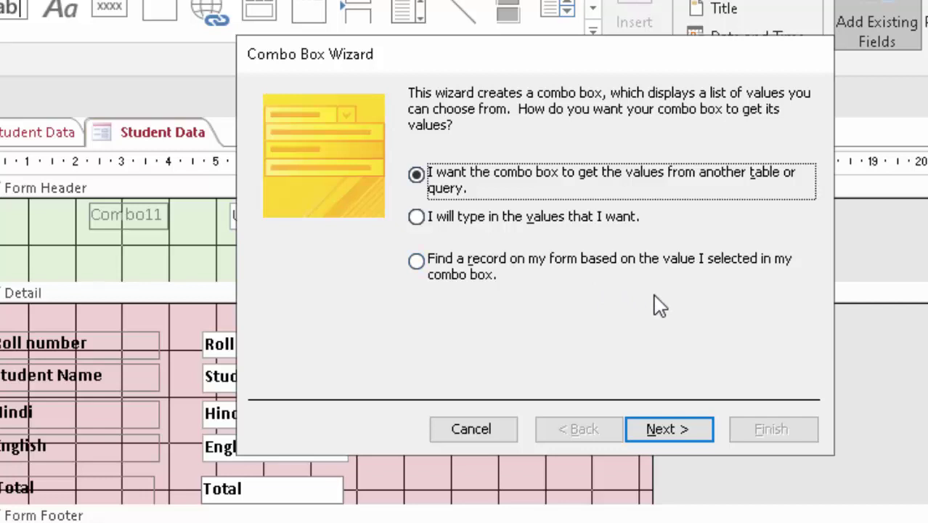
pyautogui.click(419, 267)
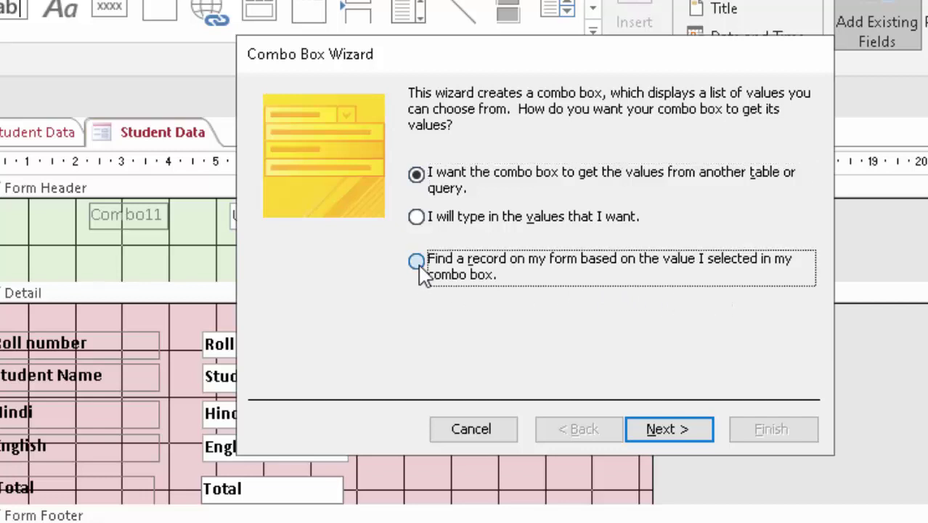
pyautogui.click(688, 437)
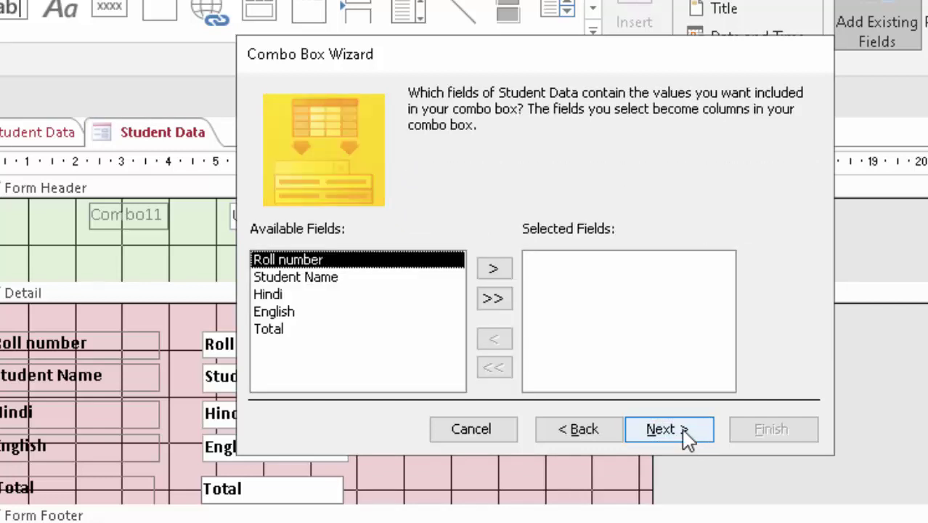
pyautogui.click(499, 267)
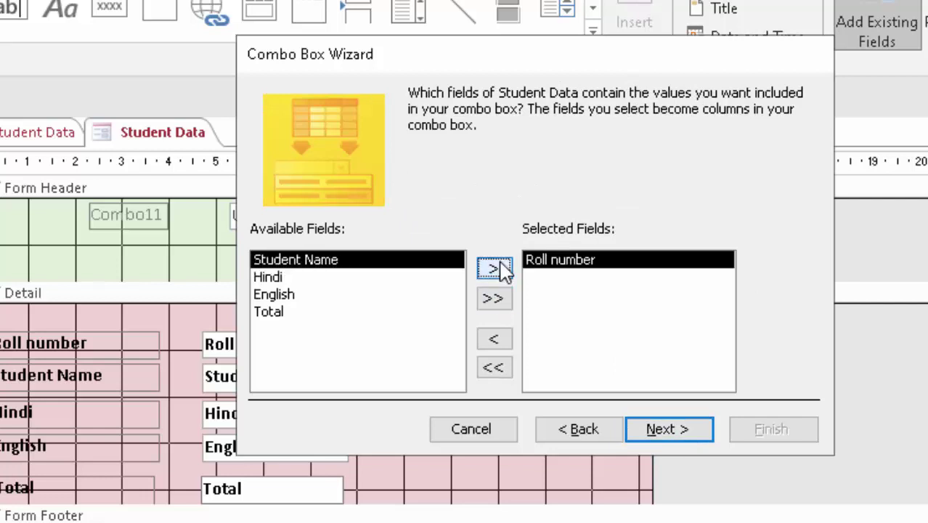
pyautogui.click(681, 431)
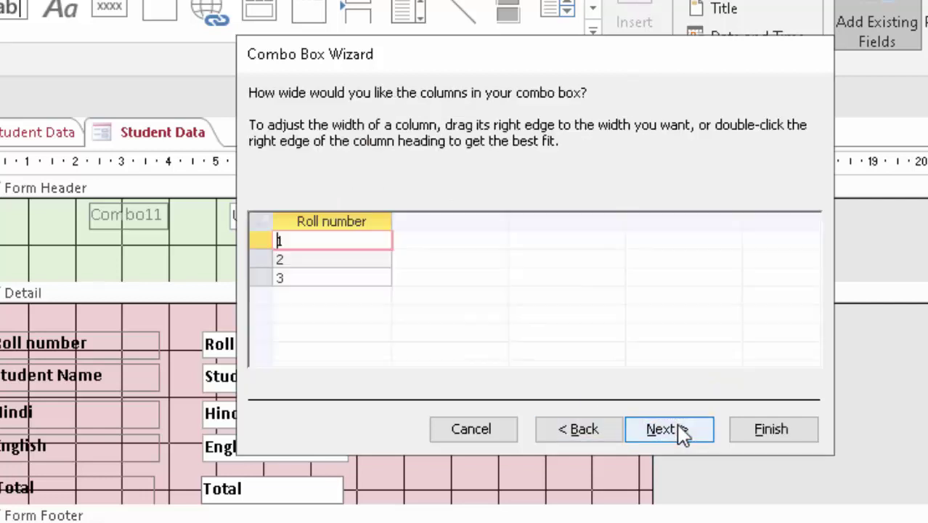
pyautogui.click(681, 430)
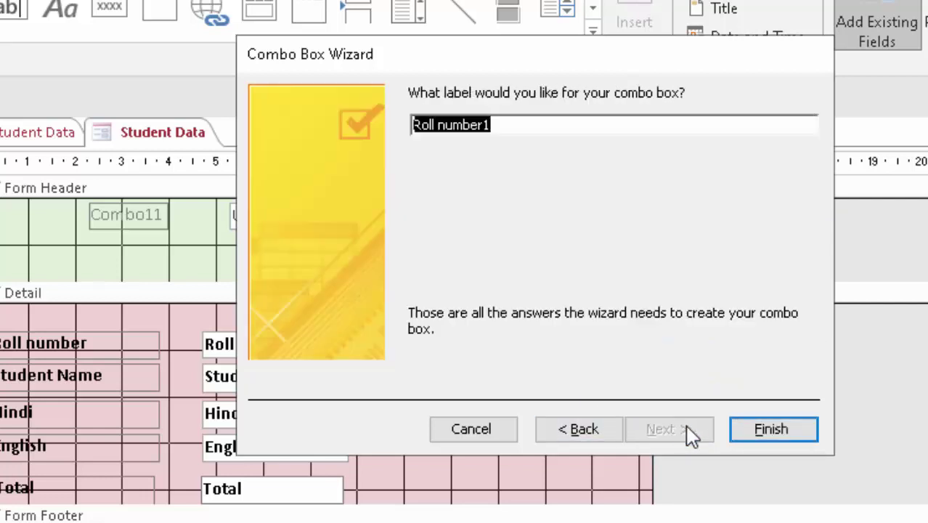
pyautogui.click(768, 430)
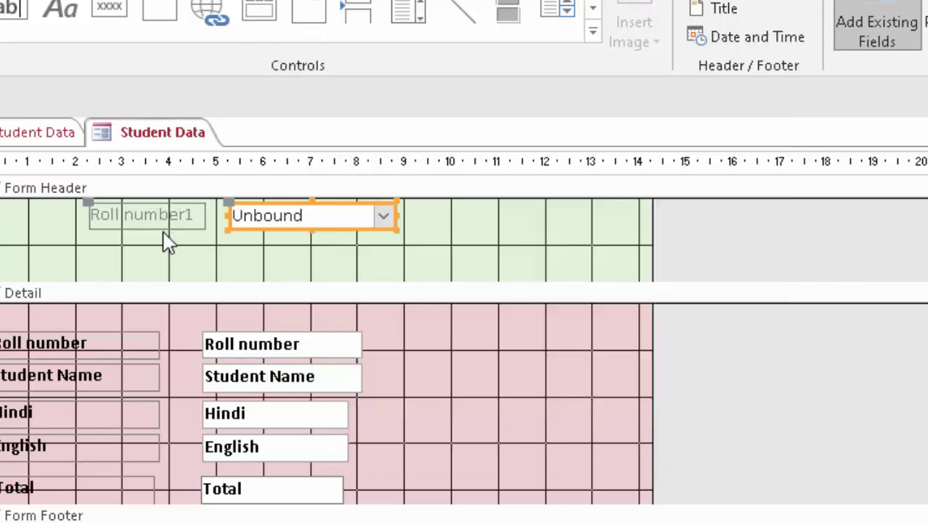
# Rename the combo box label from Roll number1 to Roll number.
pyautogui.moveTo(377, 265); pyautogui.dragTo(103, 196)
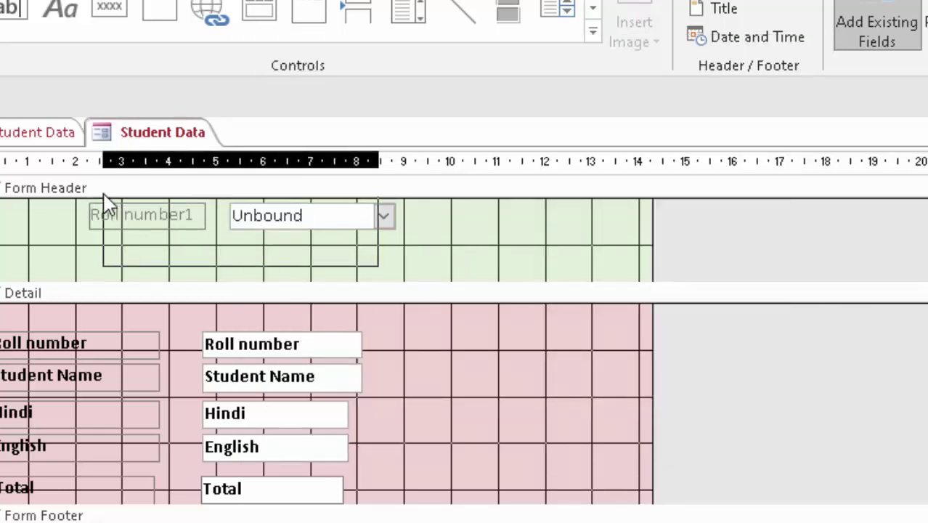
pyautogui.click(192, 214)
pyautogui.click(222, 224)
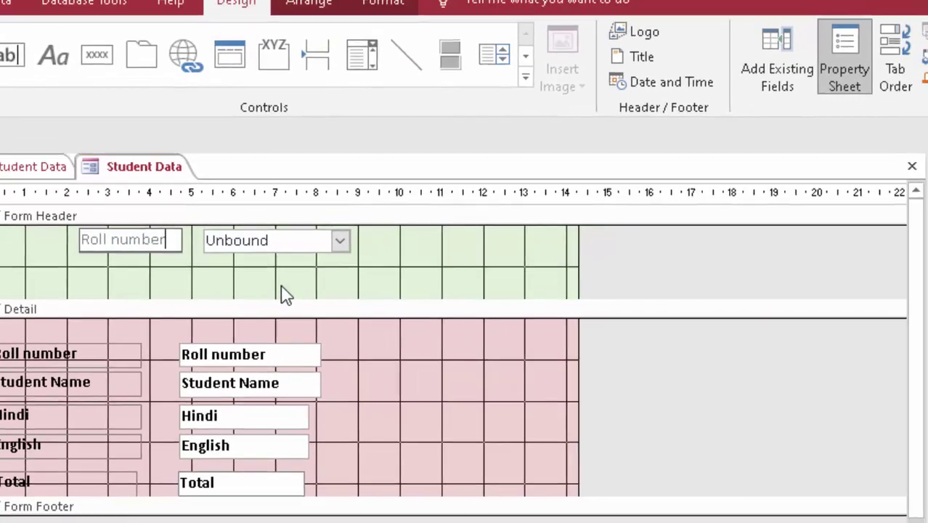
# Make the Roll number label and combo box bold black and make the Detail section taller.
pyautogui.moveTo(249, 307); pyautogui.dragTo(67, 249)
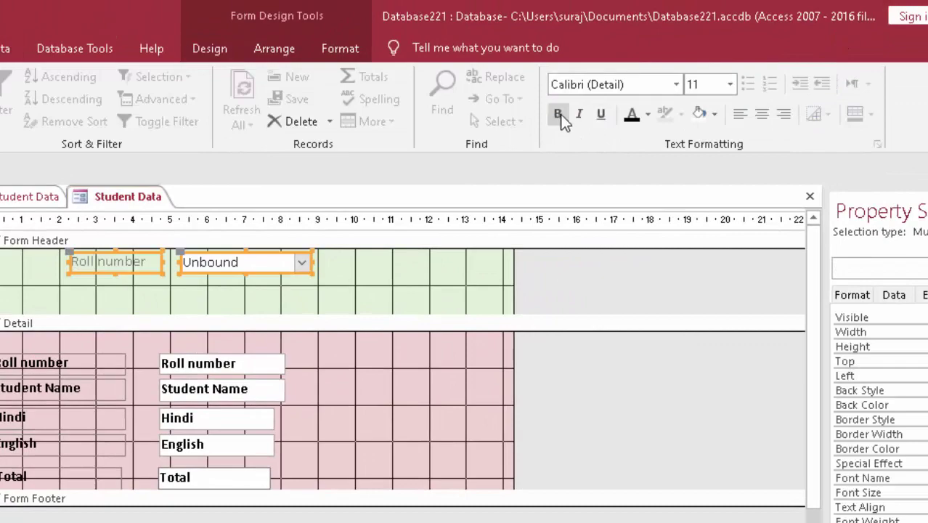
pyautogui.click(557, 114)
pyautogui.click(631, 114)
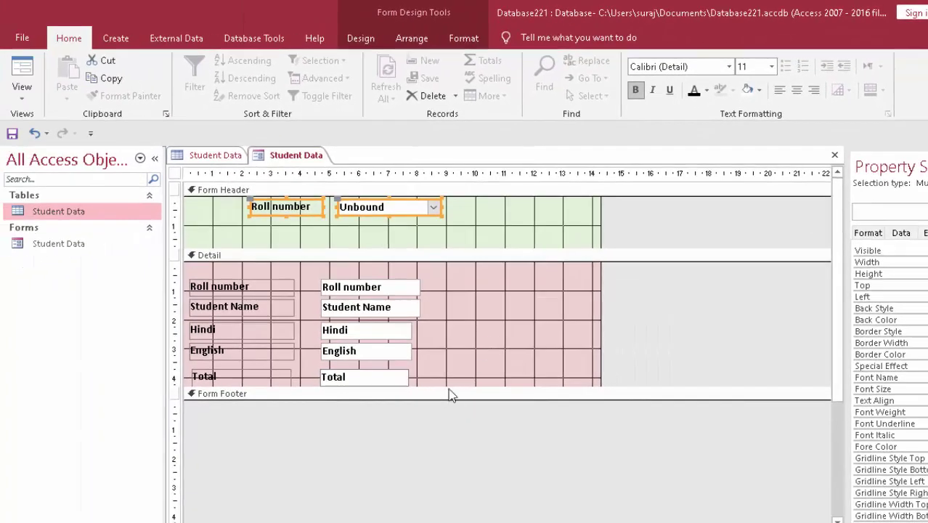
pyautogui.moveTo(450, 396); pyautogui.dragTo(450, 430)
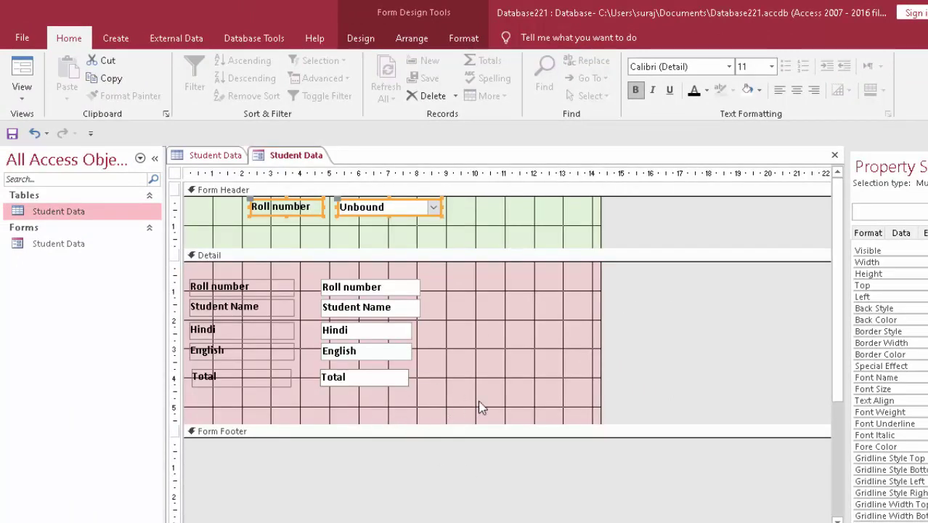
# In Form View, pick roll numbers 3 then 2 from the combo box, then save.
pyautogui.click(22, 72)
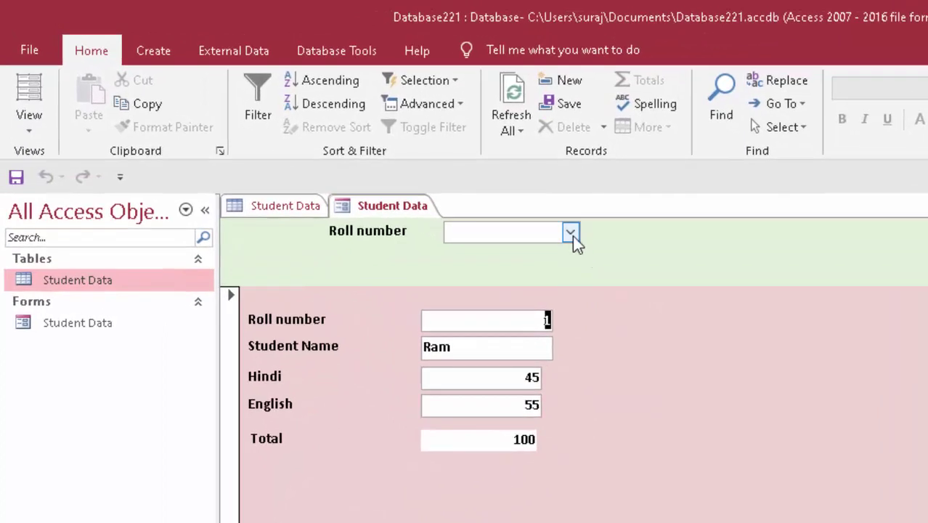
pyautogui.click(431, 176)
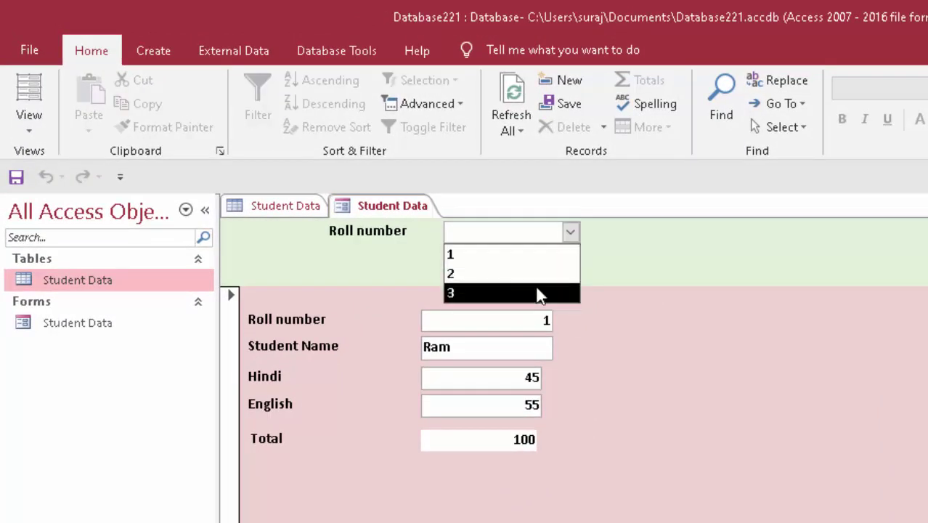
pyautogui.click(541, 293)
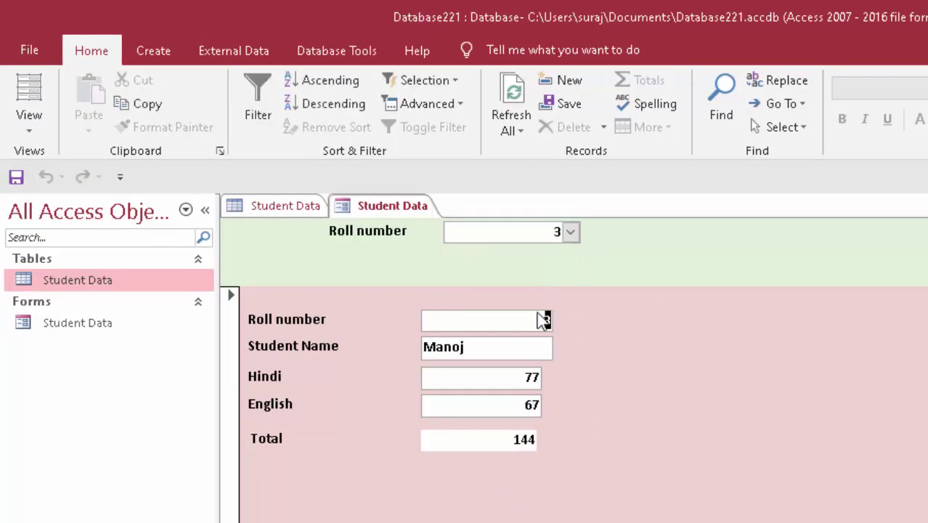
pyautogui.click(571, 232)
pyautogui.click(516, 263)
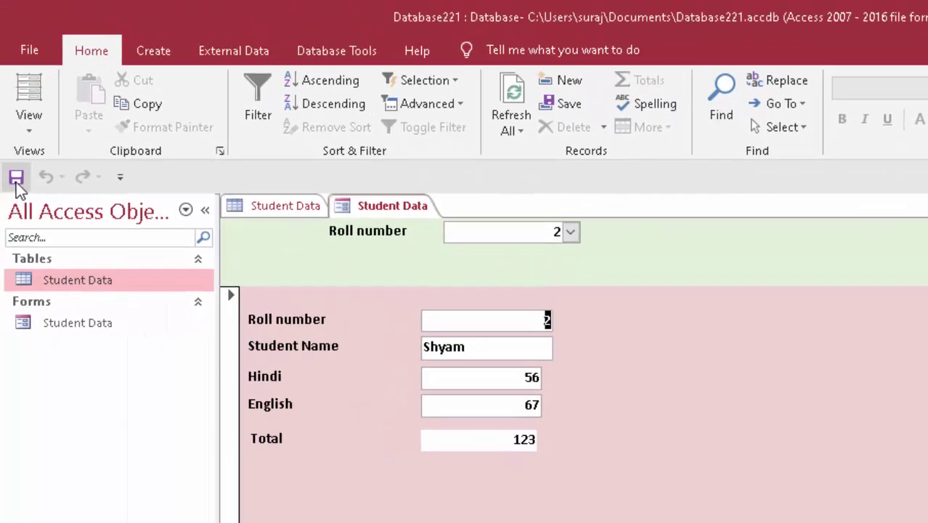
pyautogui.click(15, 181)
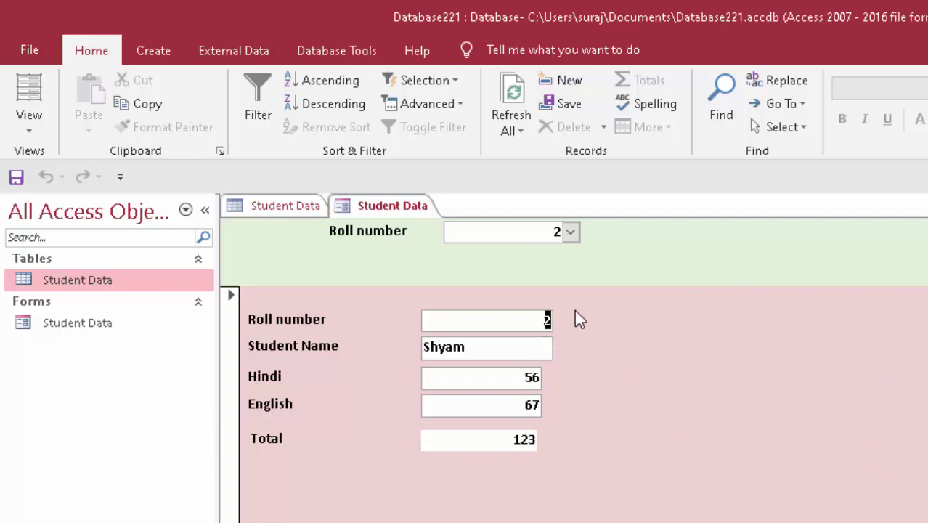
# Create a design-view query on Student Data with Roll number, Student Name, Hindi, English and Total in the grid.
pyautogui.click(164, 52)
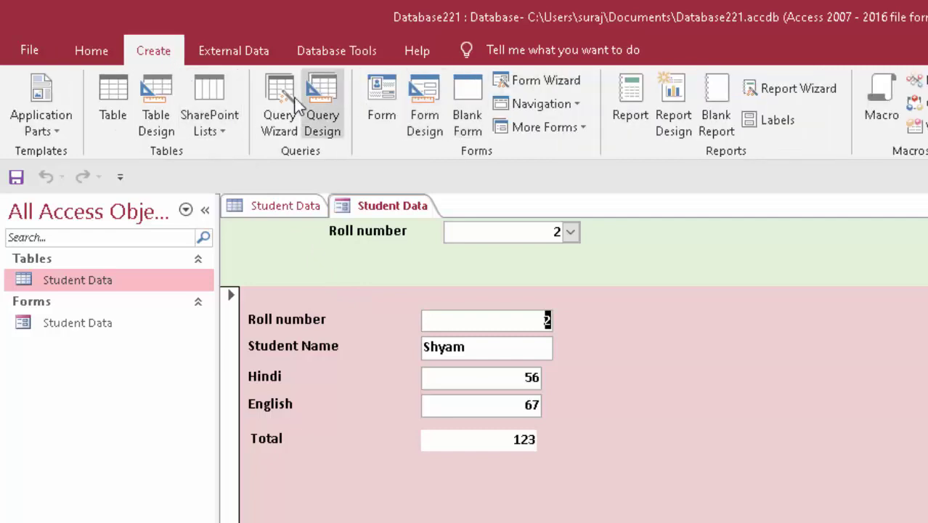
pyautogui.click(321, 100)
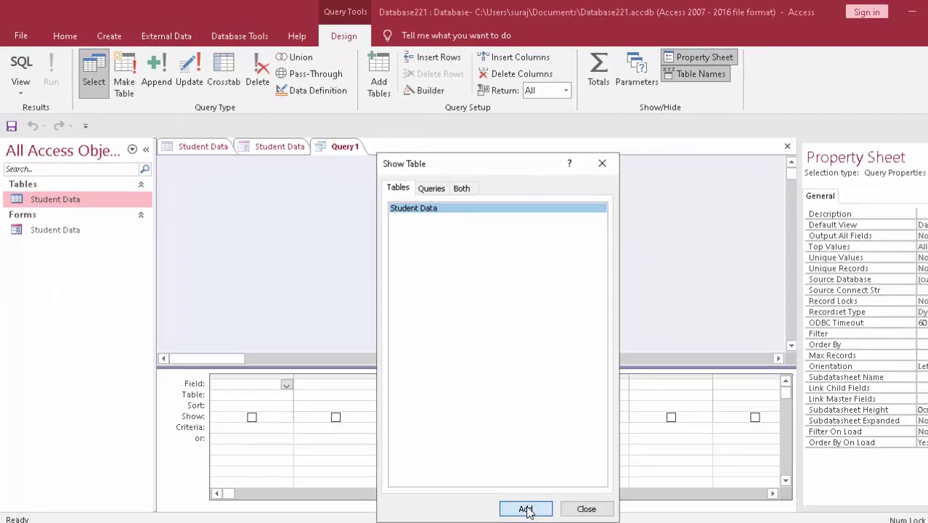
pyautogui.click(526, 509)
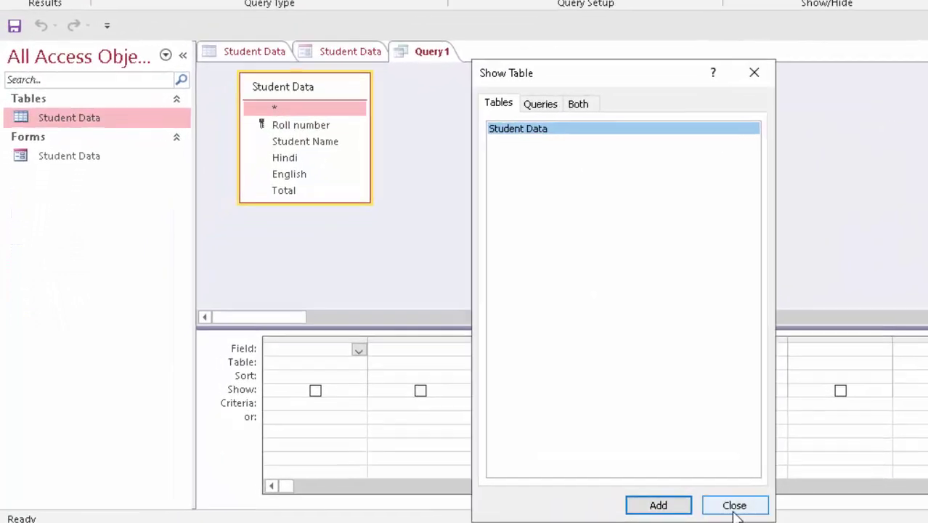
pyautogui.click(585, 509)
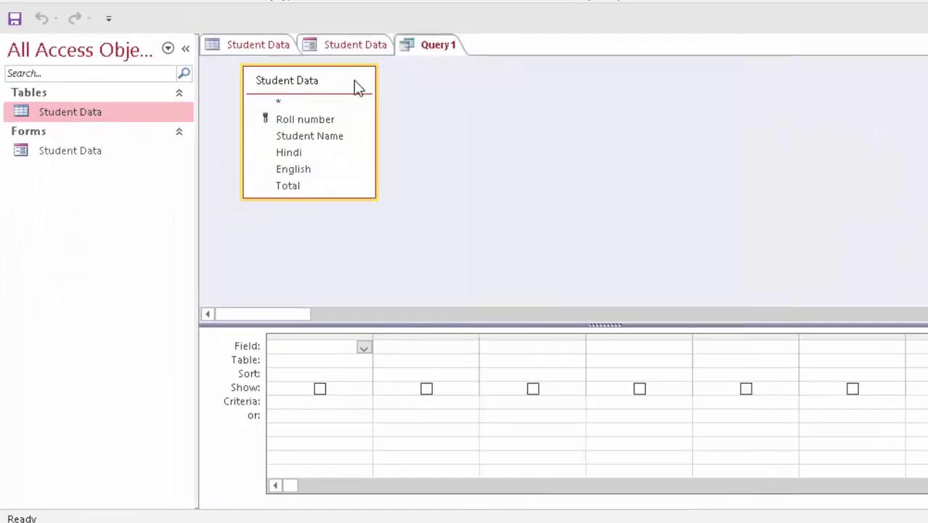
pyautogui.click(324, 87)
pyautogui.doubleClick(325, 80)
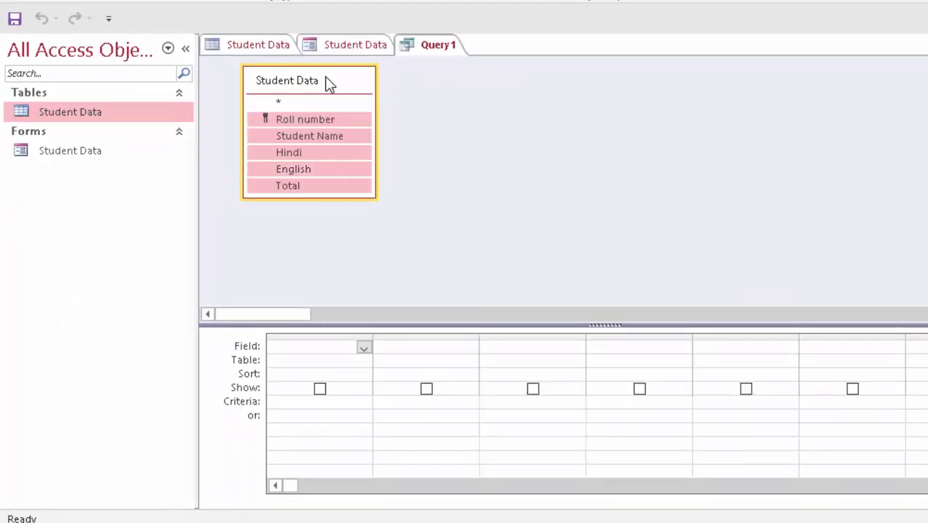
pyautogui.moveTo(310, 138)
pyautogui.mouseDown()
pyautogui.moveTo(310, 371)
pyautogui.moveTo(321, 348)
pyautogui.mouseUp()
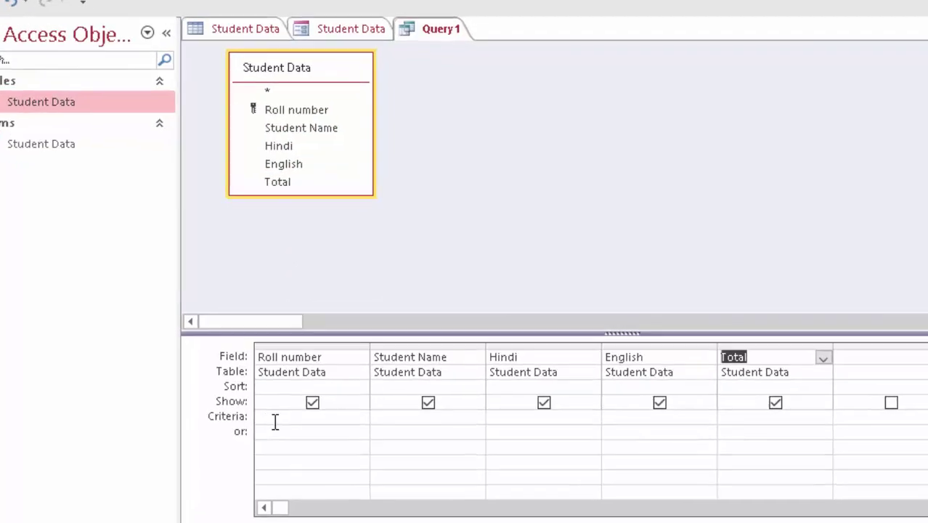
# Set the Roll number criteria to [Forms]![Student Data]![Roll number].
pyautogui.click(283, 402)
pyautogui.write('[')
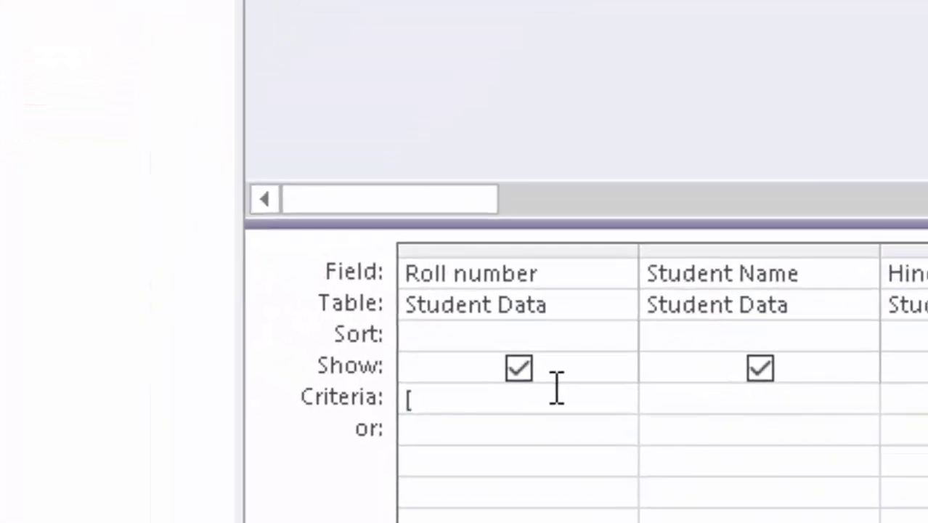
pyautogui.write('Forms]!')
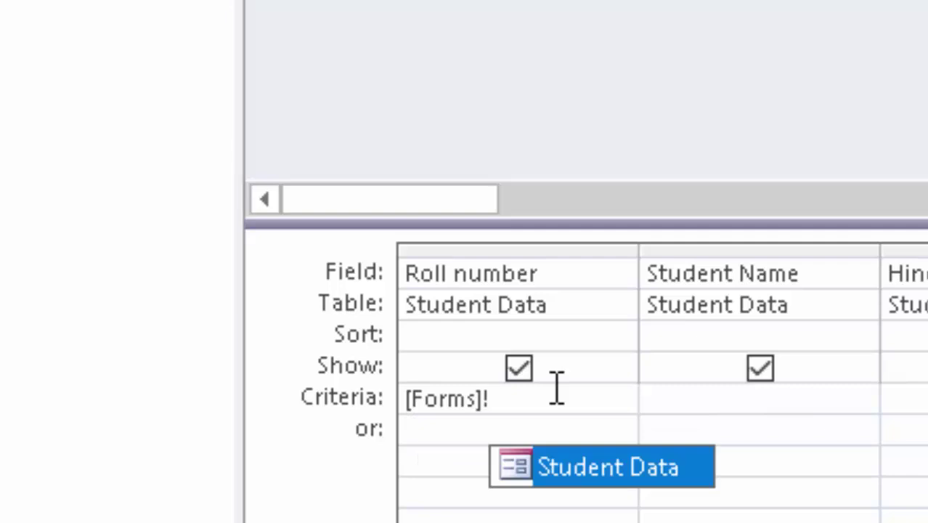
pyautogui.press('Tab')
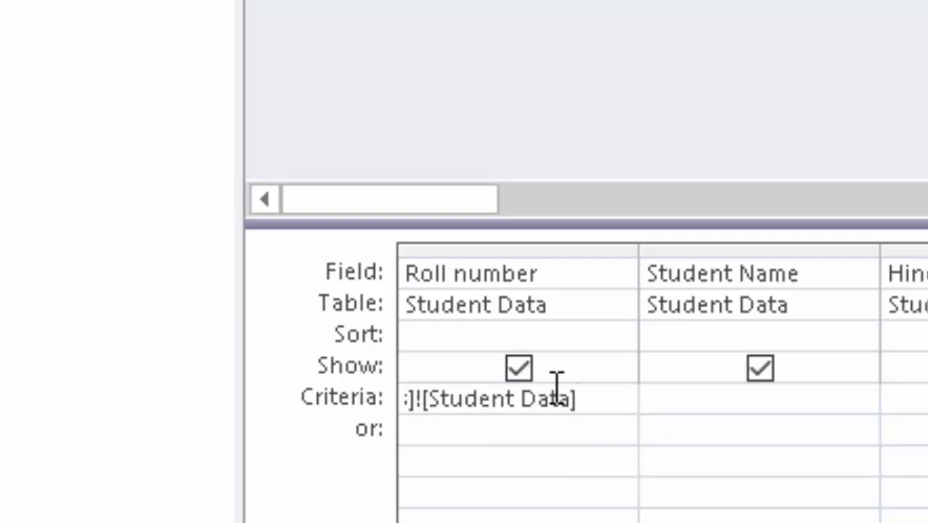
pyautogui.write('!')
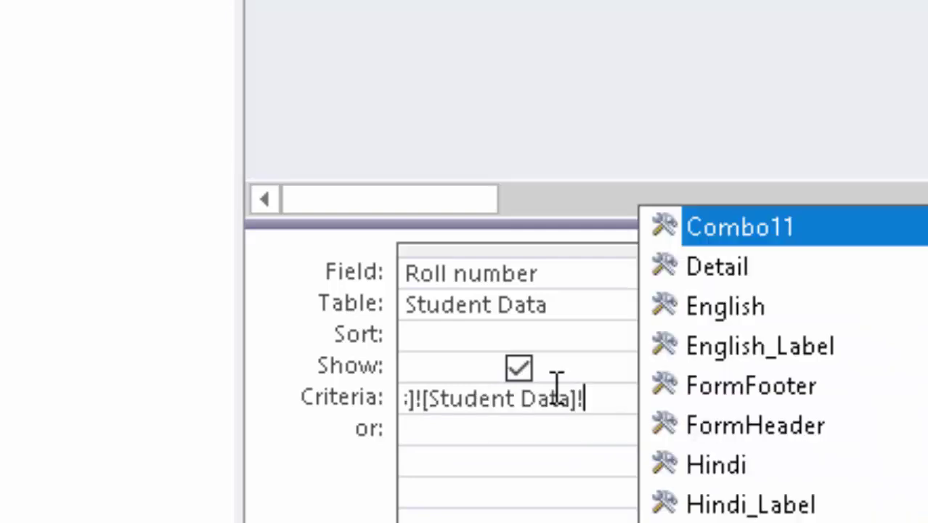
pyautogui.write('[')
pyautogui.write('R')
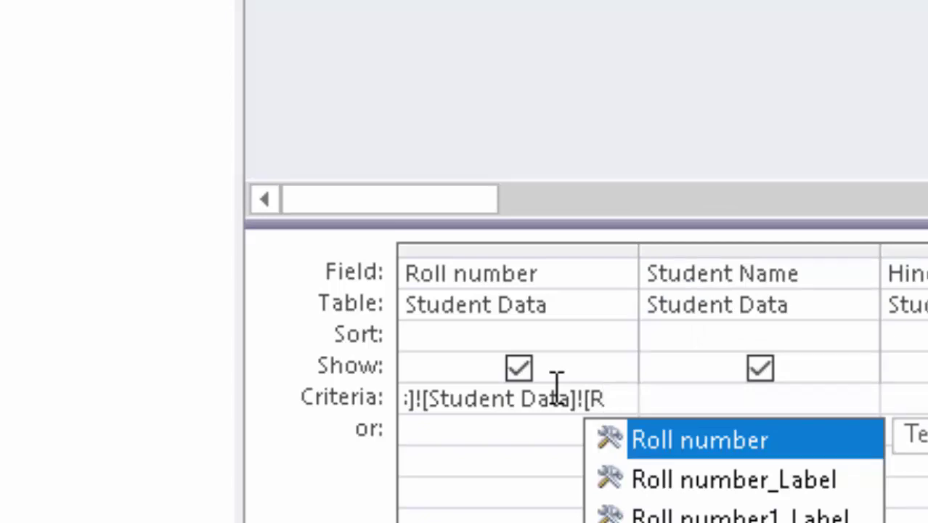
pyautogui.press('Tab')
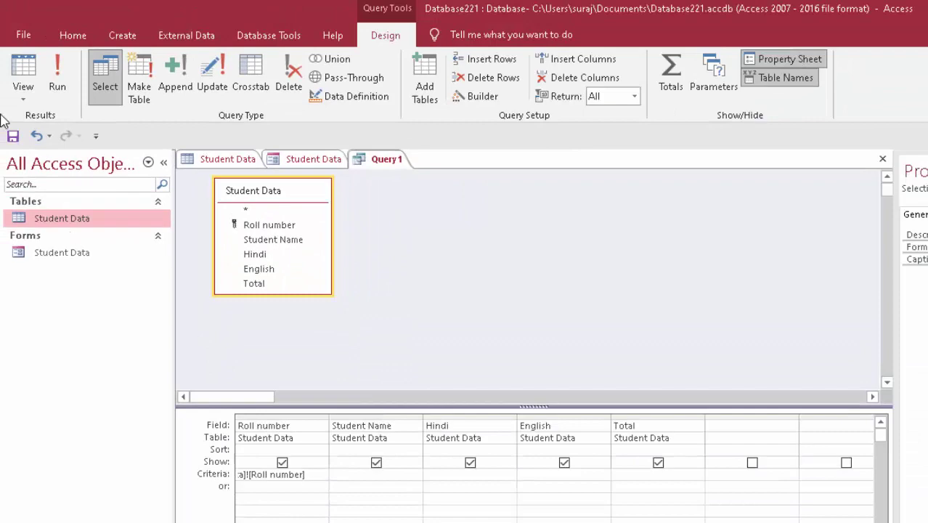
# Save Query1 under the name StudentR.
pyautogui.click(12, 136)
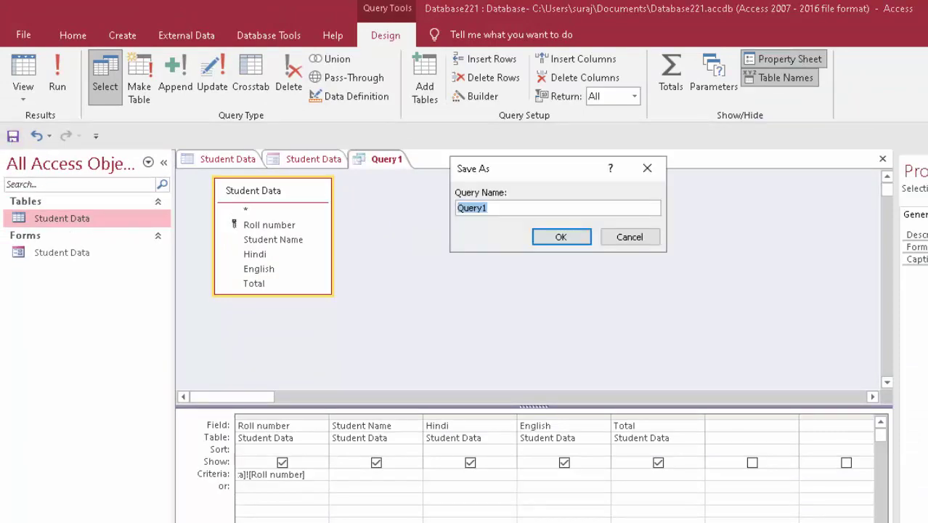
pyautogui.press('BackSpace')
pyautogui.write('StudentR')
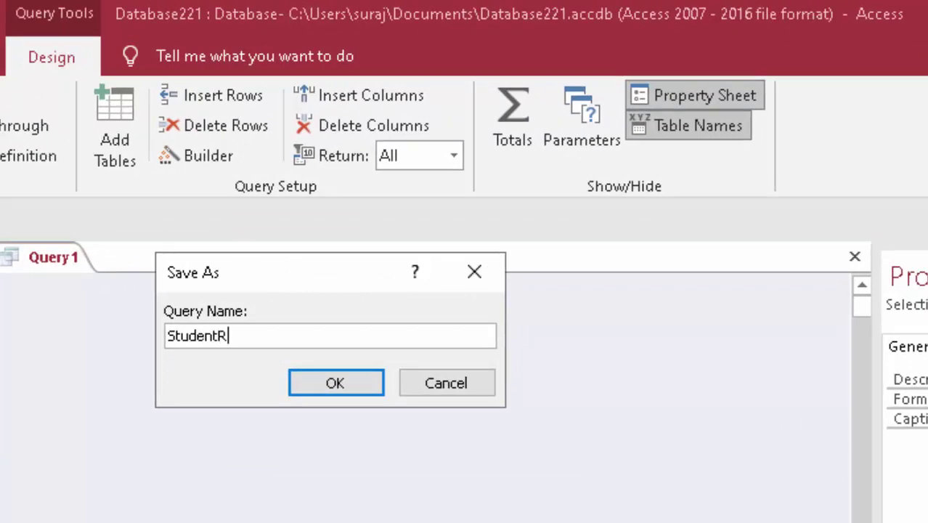
pyautogui.press('Return')
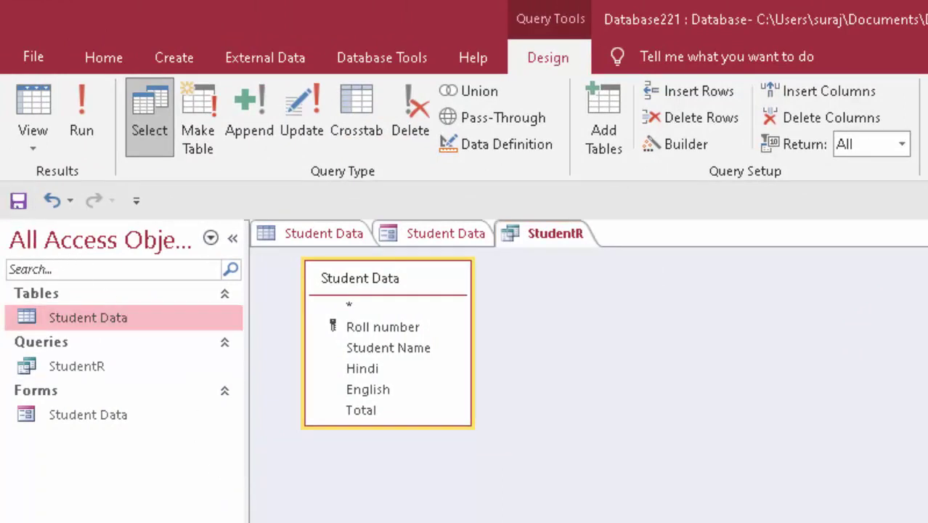
# Run the Report Wizard on StudentR with all fields, grouped by Roll number, stepped layout, opening in Design View.
pyautogui.click(171, 59)
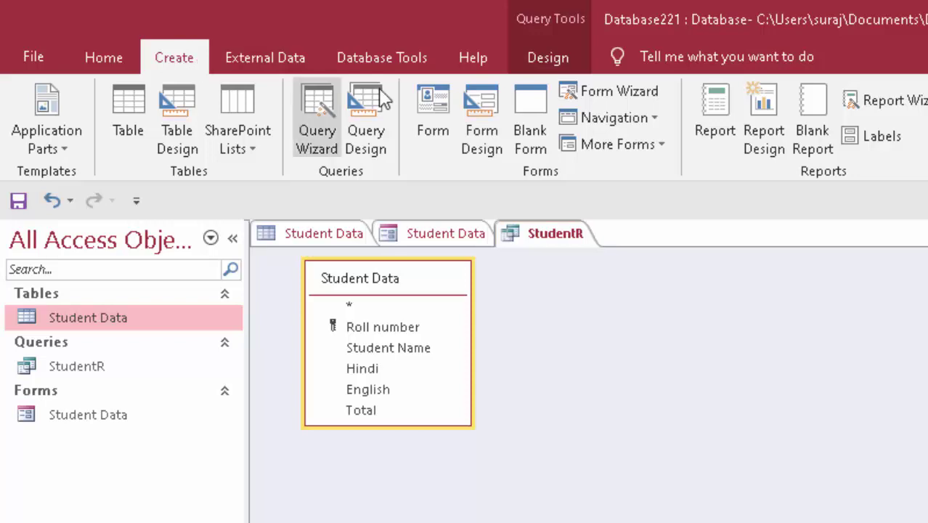
pyautogui.click(890, 99)
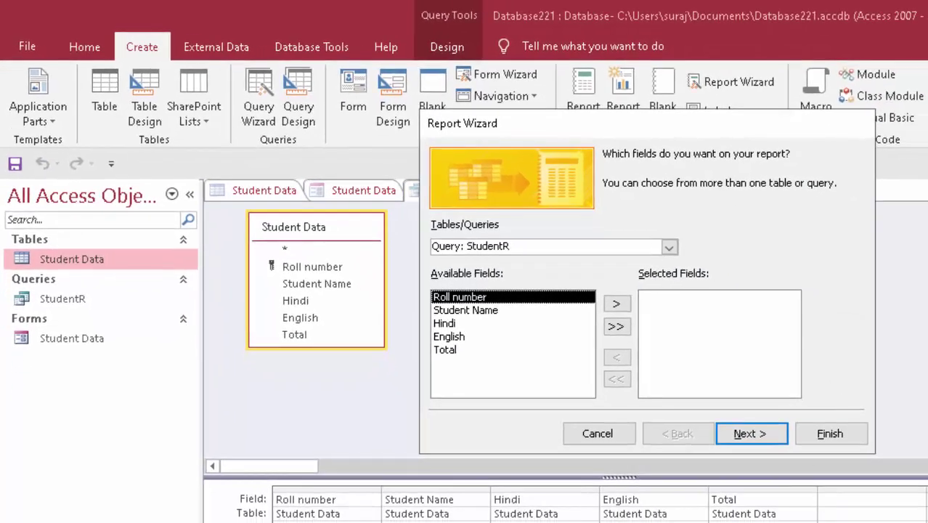
pyautogui.click(615, 326)
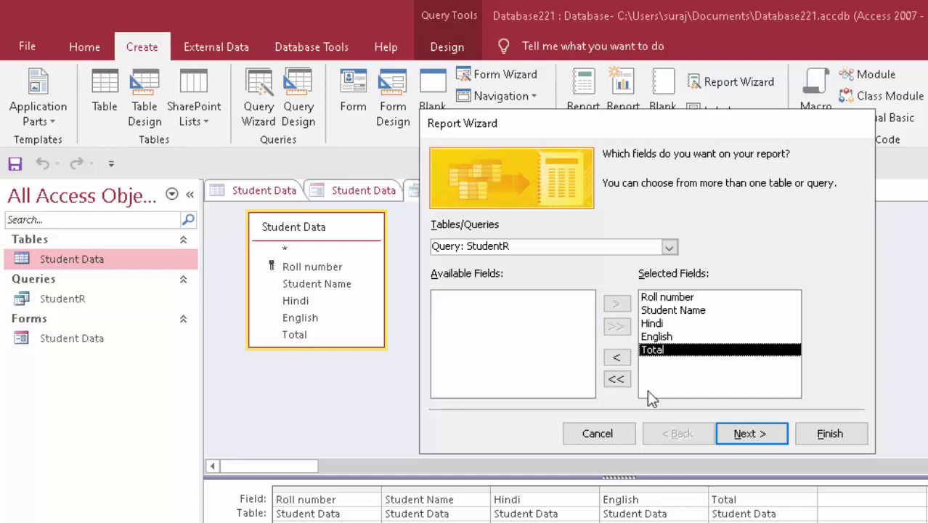
pyautogui.click(735, 432)
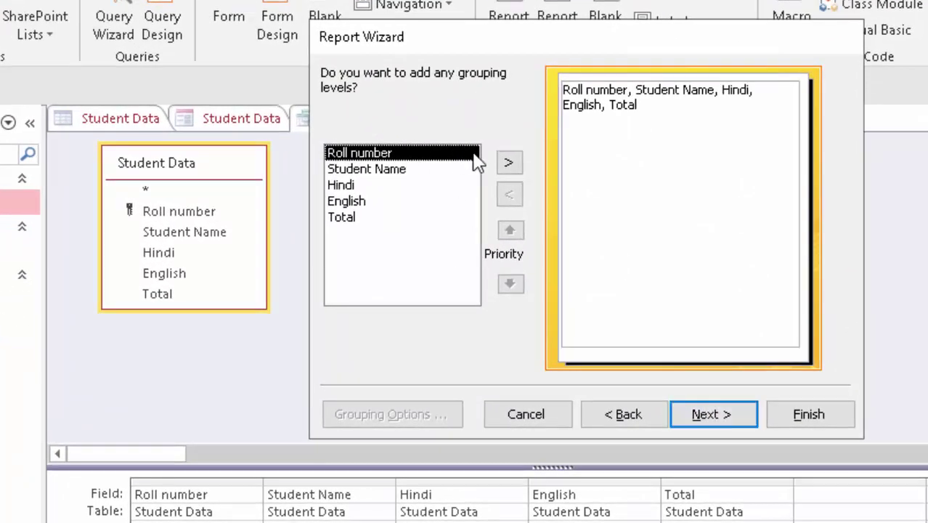
pyautogui.click(508, 162)
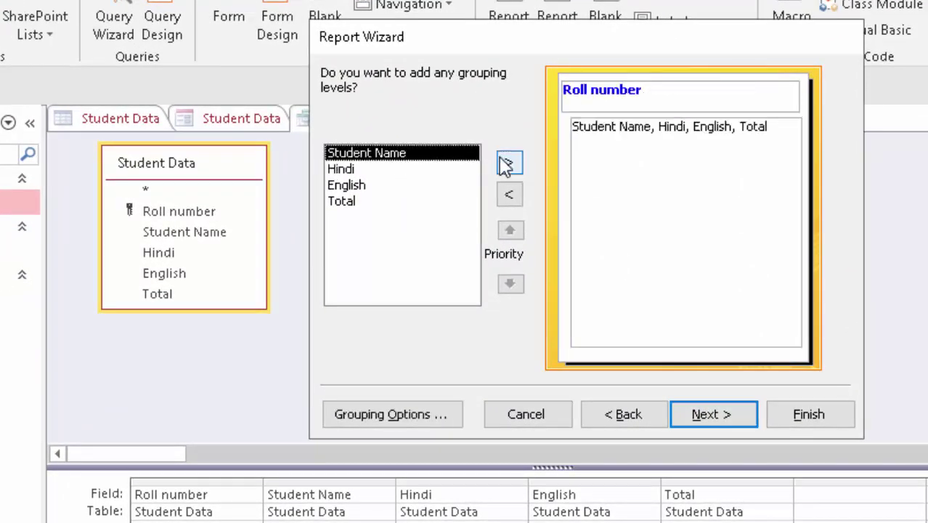
pyautogui.click(704, 419)
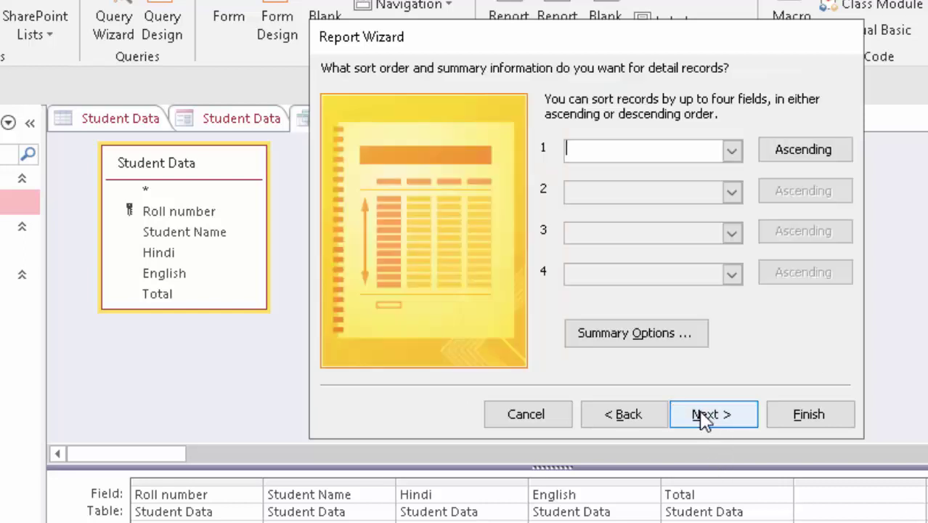
pyautogui.click(703, 420)
pyautogui.click(708, 421)
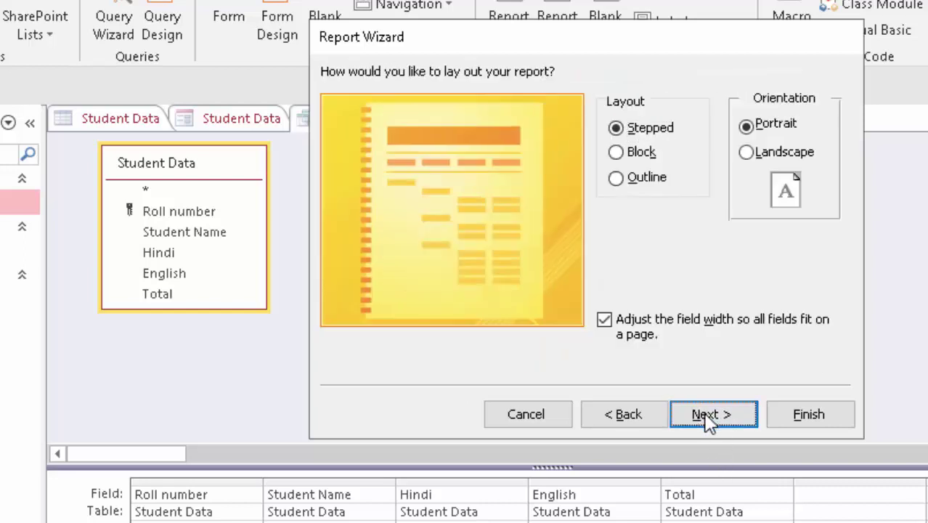
pyautogui.click(648, 296)
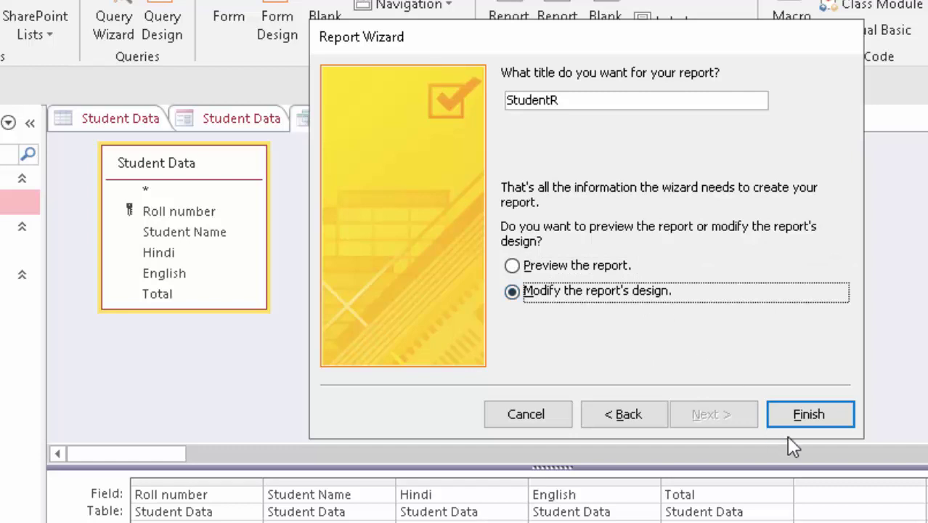
pyautogui.click(808, 423)
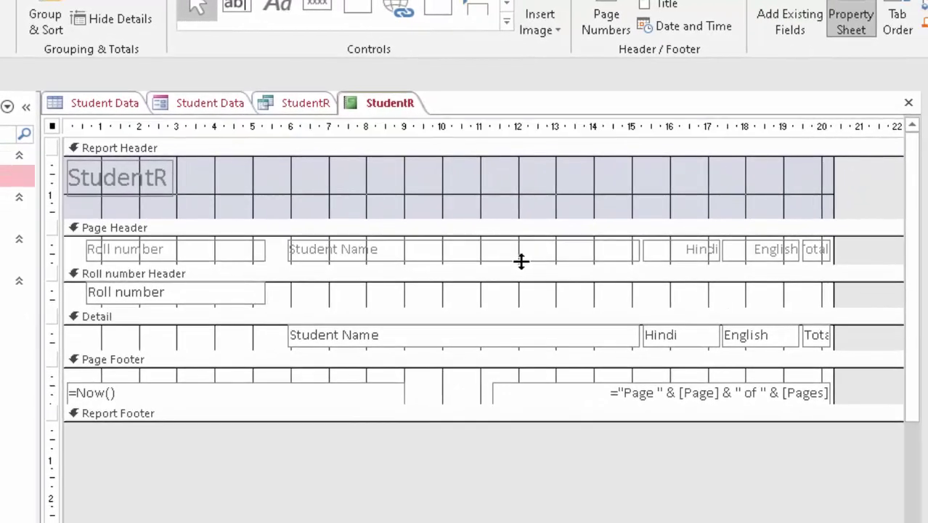
# Narrow the Student Name heading and its detail field.
pyautogui.click(521, 261)
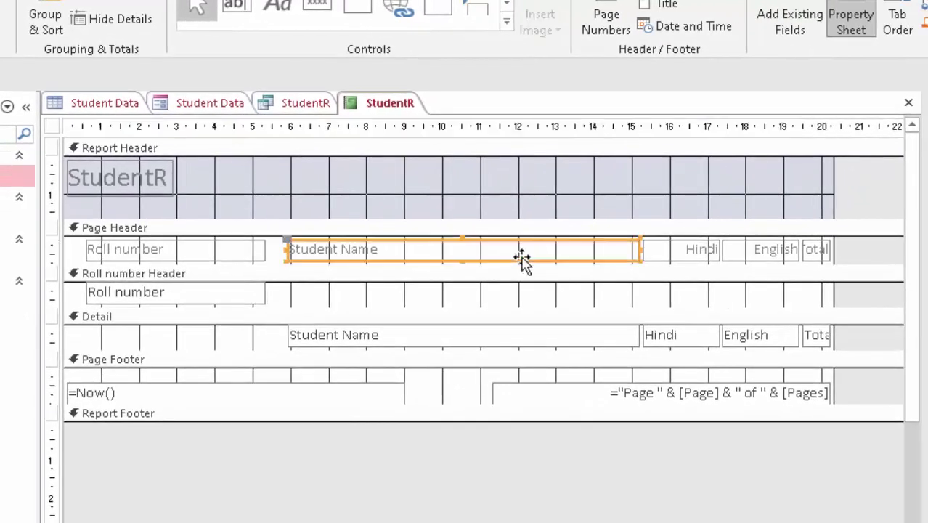
pyautogui.moveTo(639, 252); pyautogui.dragTo(461, 261)
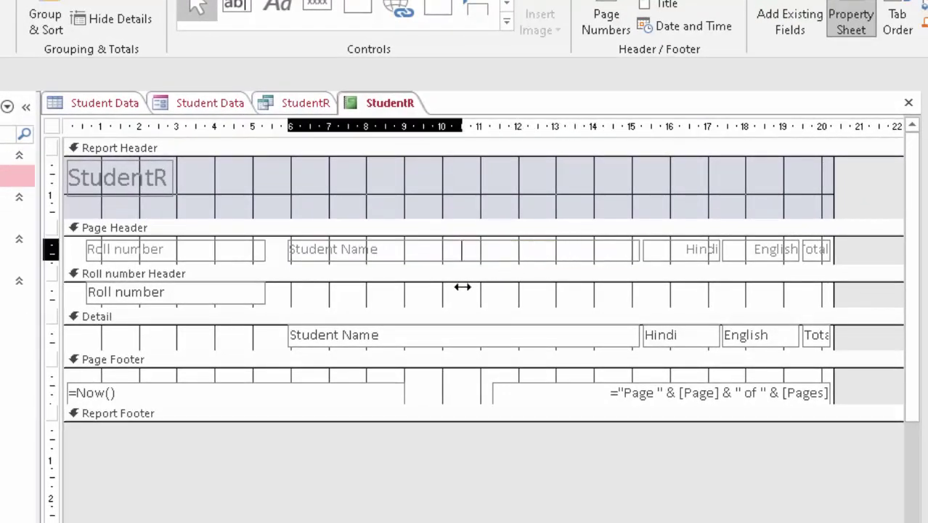
pyautogui.click(472, 342)
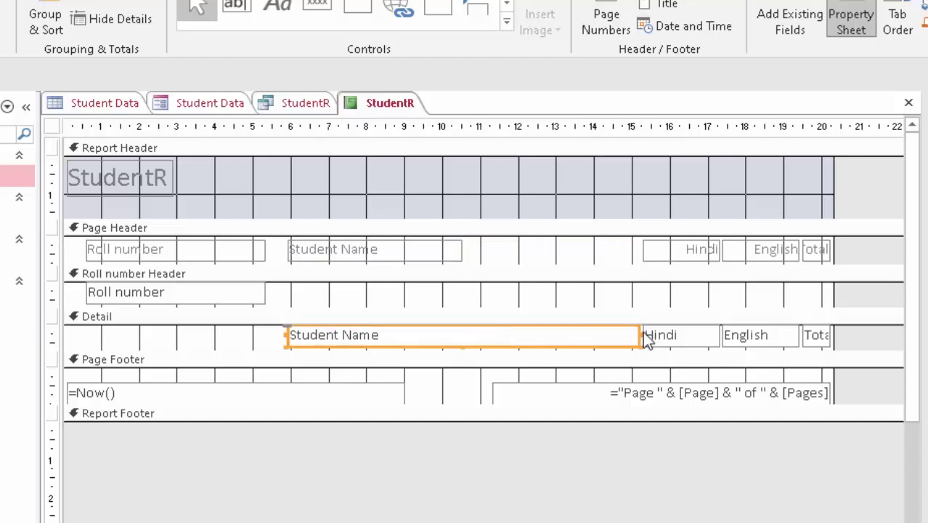
pyautogui.moveTo(631, 336); pyautogui.dragTo(456, 338)
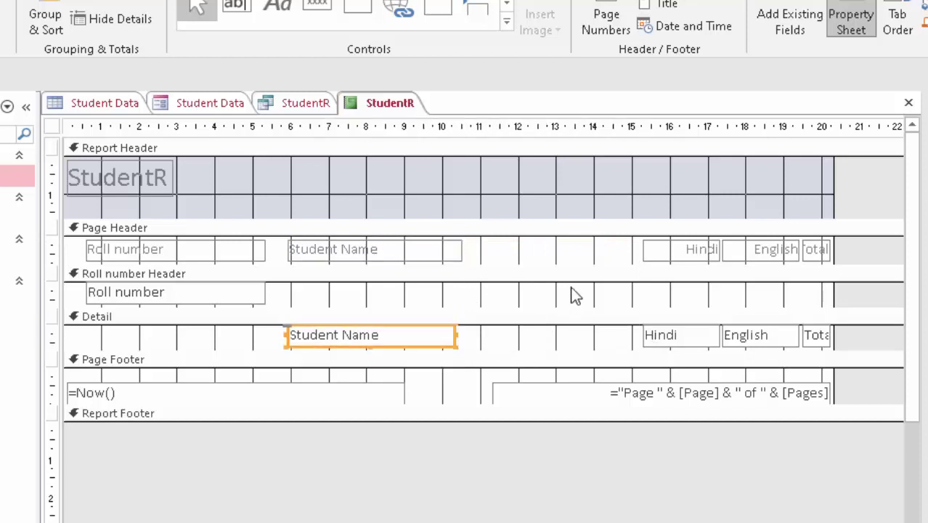
# Move the Hindi, English and Total headings left so they sit side by side.
pyautogui.moveTo(654, 258); pyautogui.dragTo(486, 259)
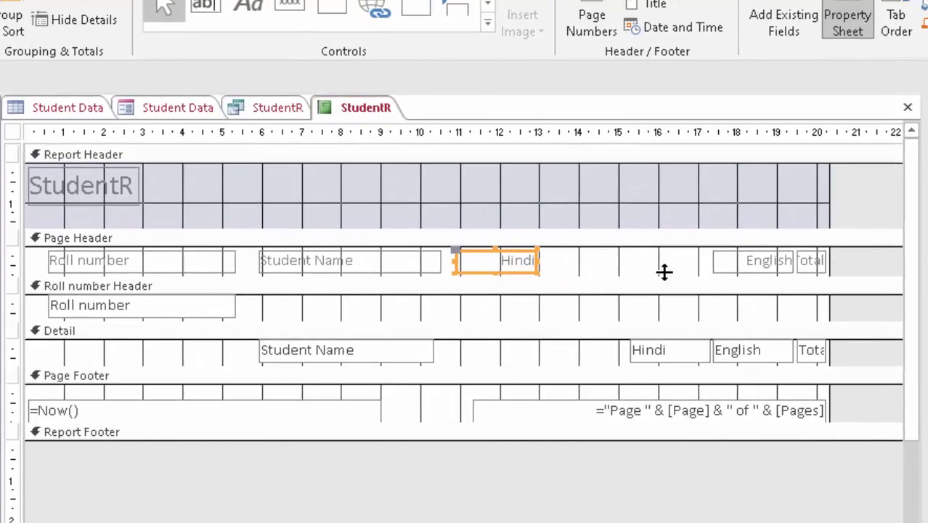
pyautogui.moveTo(724, 268); pyautogui.dragTo(566, 269)
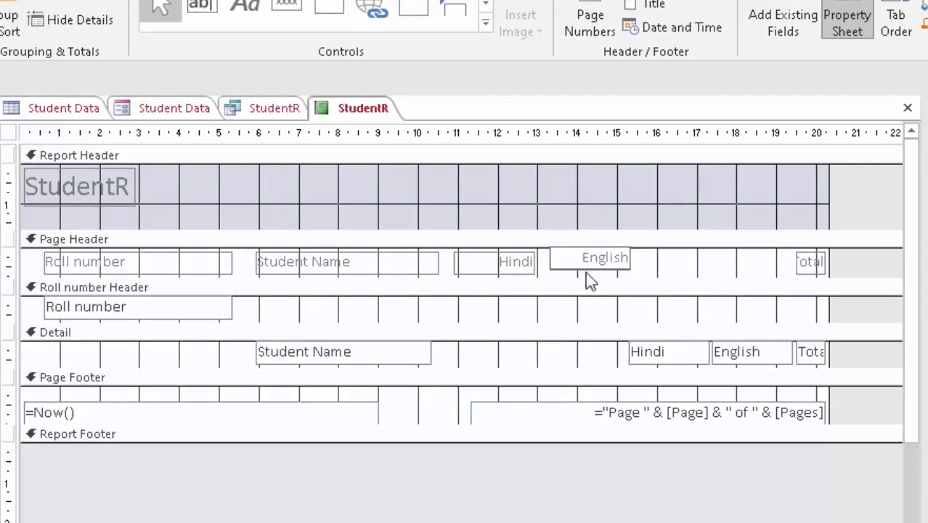
pyautogui.click(585, 270)
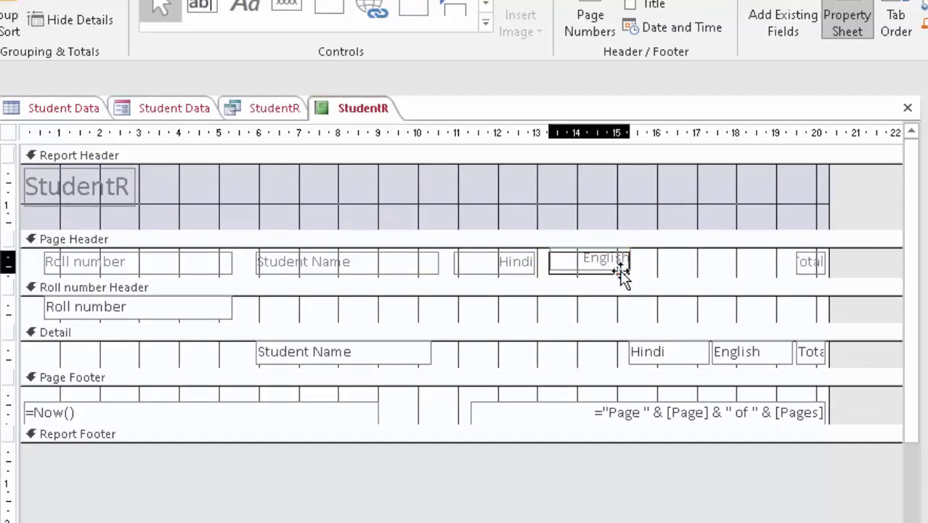
pyautogui.moveTo(618, 270)
pyautogui.mouseDown()
pyautogui.moveTo(637, 280)
pyautogui.moveTo(639, 262)
pyautogui.mouseUp()
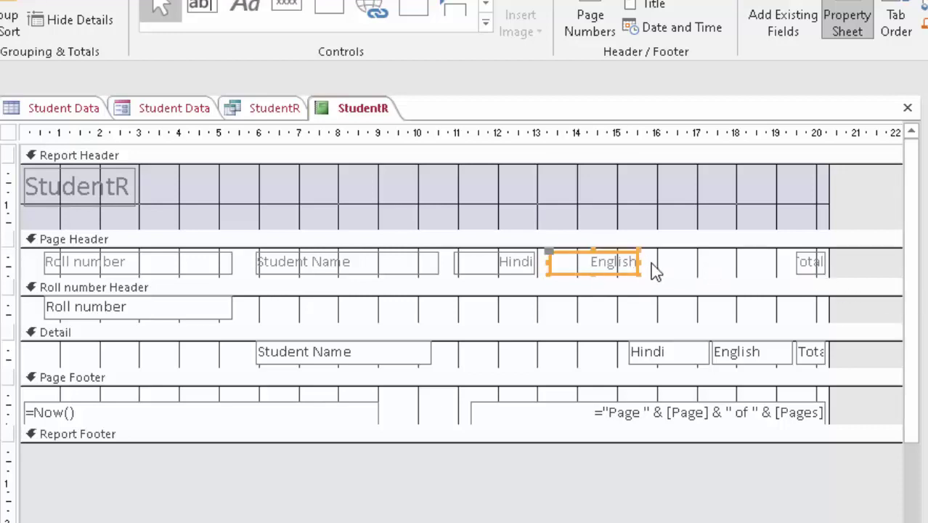
pyautogui.moveTo(638, 262); pyautogui.dragTo(651, 262)
pyautogui.moveTo(806, 268); pyautogui.dragTo(681, 267)
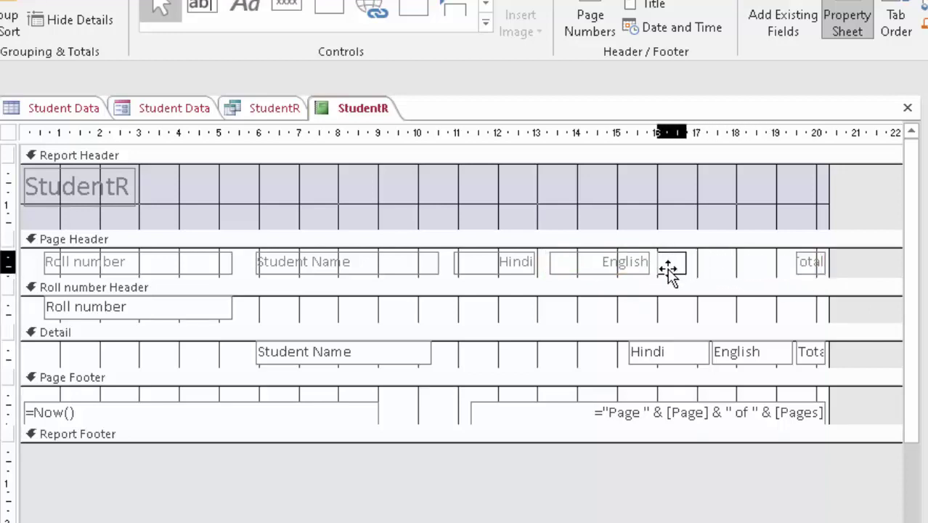
pyautogui.moveTo(681, 268)
pyautogui.mouseDown()
pyautogui.moveTo(668, 269)
pyautogui.moveTo(738, 263)
pyautogui.mouseUp()
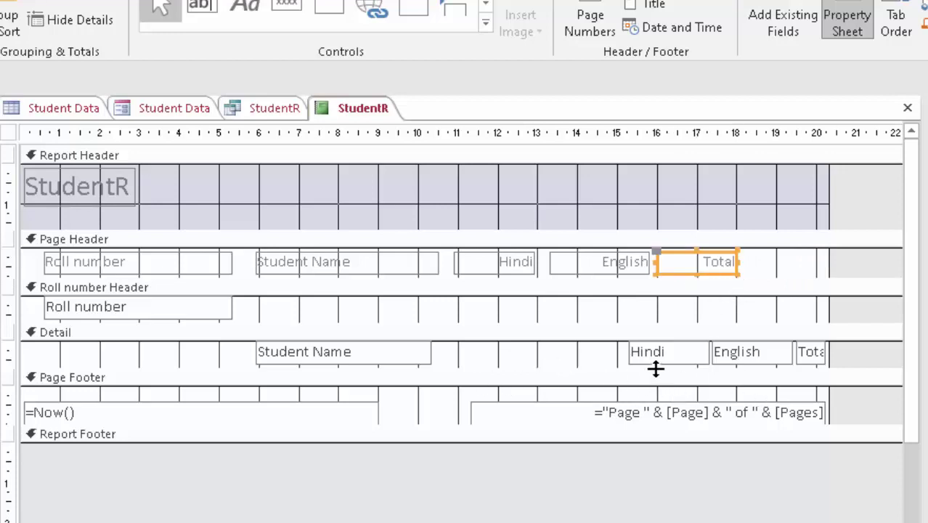
# Align the Hindi, English and Total detail fields under their headings and select all controls.
pyautogui.moveTo(655, 358); pyautogui.dragTo(486, 363)
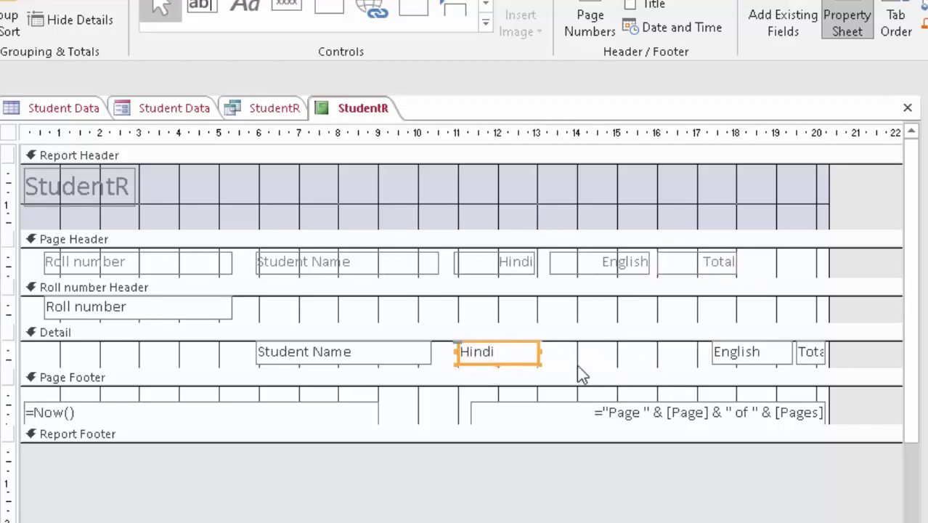
pyautogui.moveTo(753, 365)
pyautogui.mouseDown()
pyautogui.moveTo(606, 369)
pyautogui.moveTo(595, 360)
pyautogui.mouseUp()
pyautogui.moveTo(814, 361)
pyautogui.mouseDown()
pyautogui.moveTo(681, 369)
pyautogui.moveTo(727, 357)
pyautogui.mouseUp()
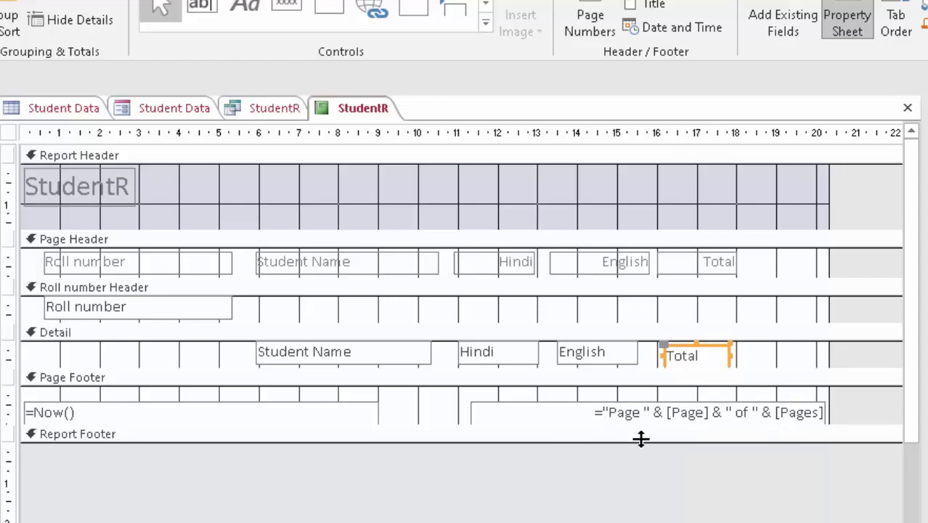
pyautogui.hotkey('ctrl', 'a')
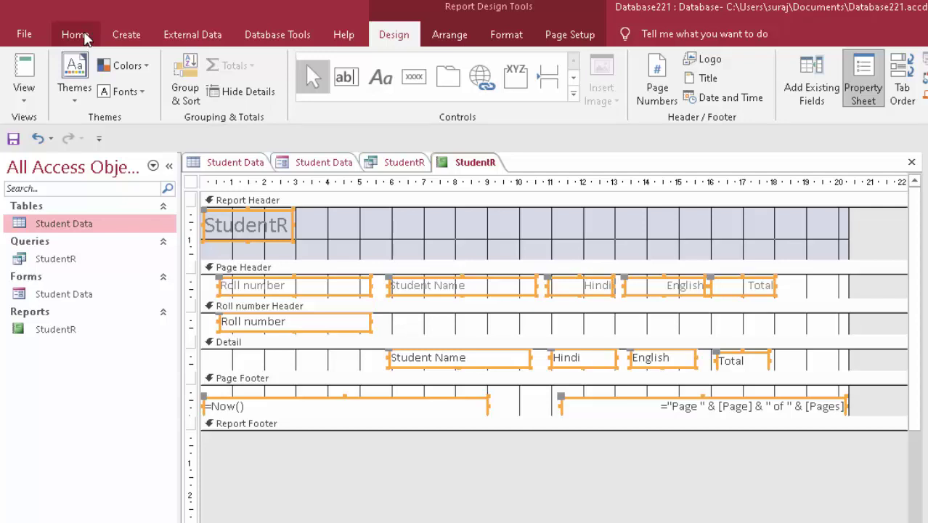
# Make all report text bold with a darker font colour and switch to Report View.
pyautogui.click(80, 35)
pyautogui.click(757, 93)
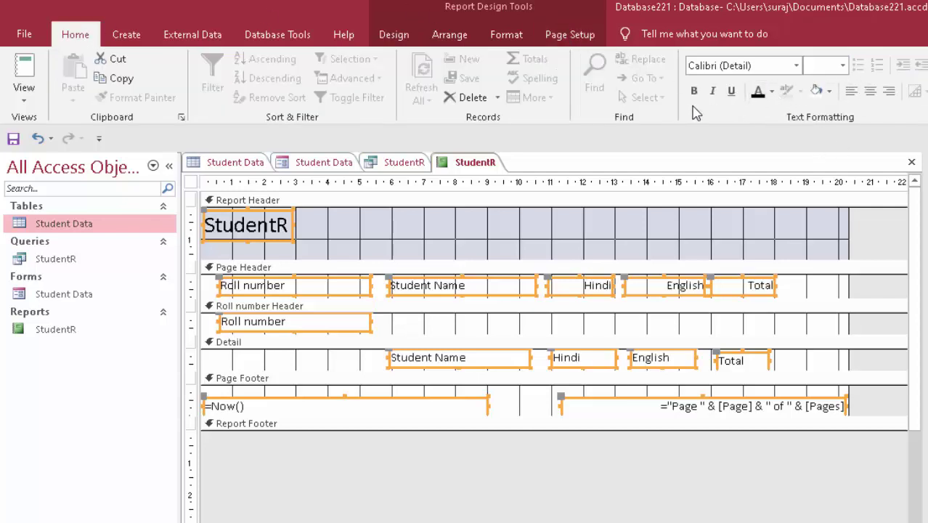
pyautogui.click(694, 91)
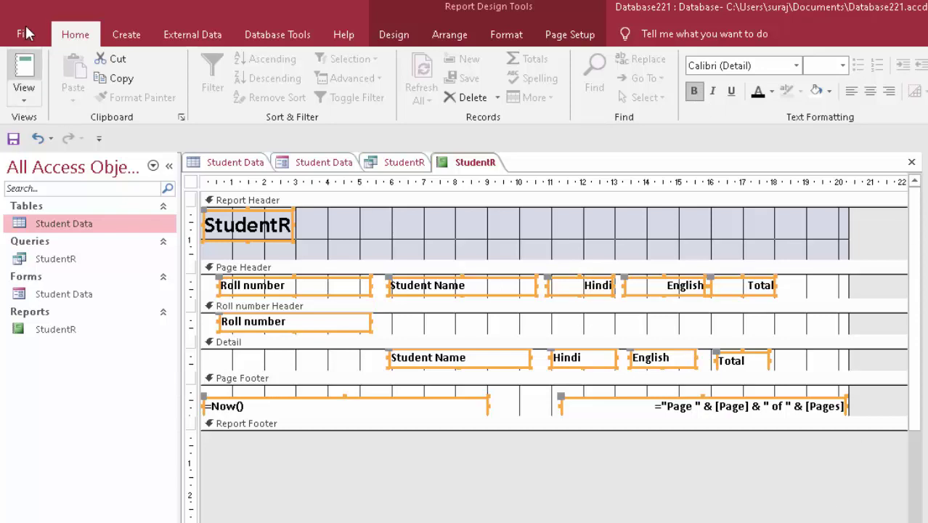
pyautogui.click(23, 70)
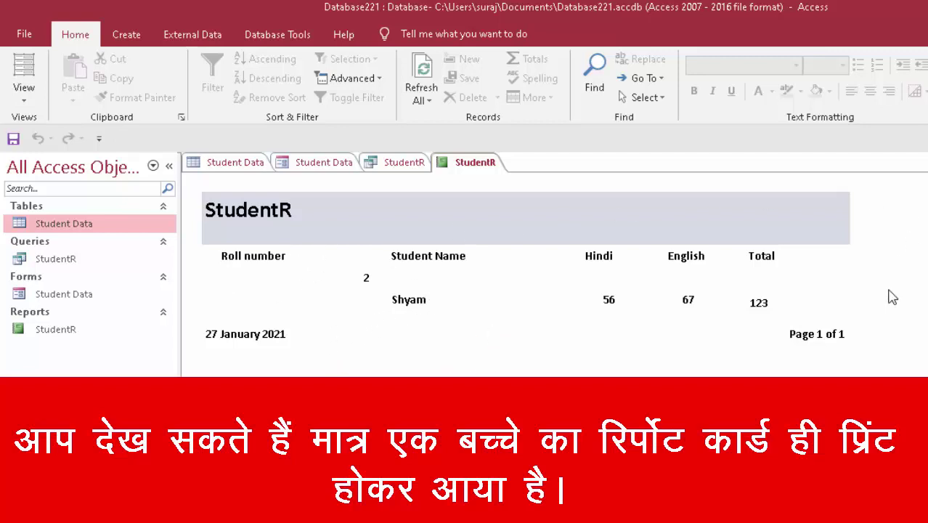
# Open the Student Data form and choose roll number 3.
pyautogui.doubleClick(90, 297)
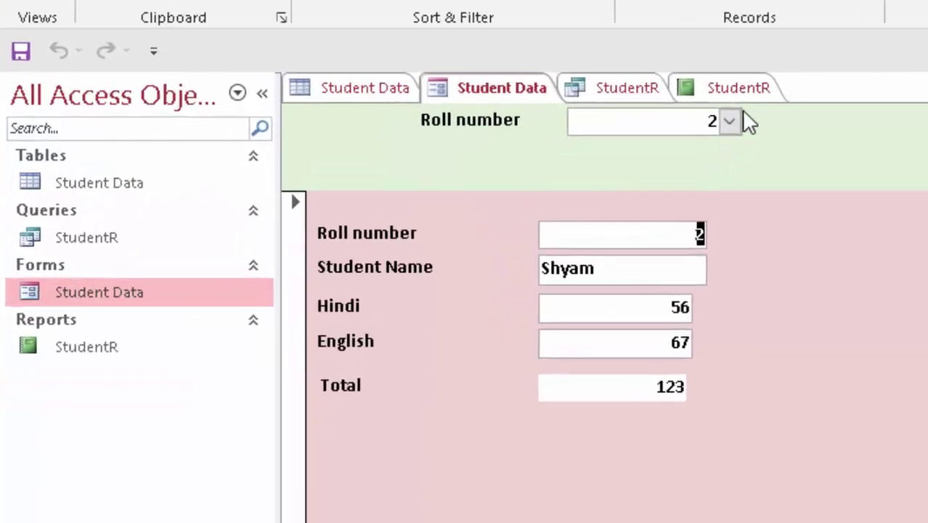
pyautogui.click(599, 152)
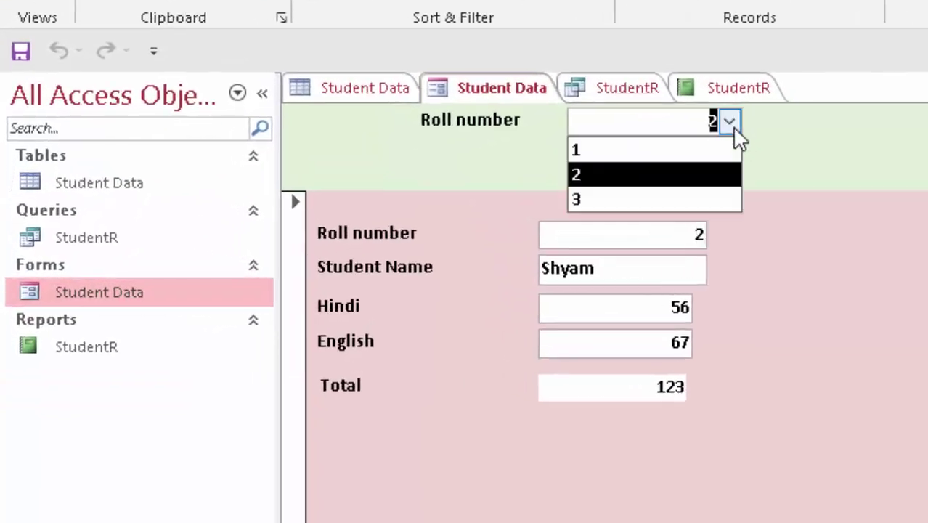
pyautogui.click(683, 199)
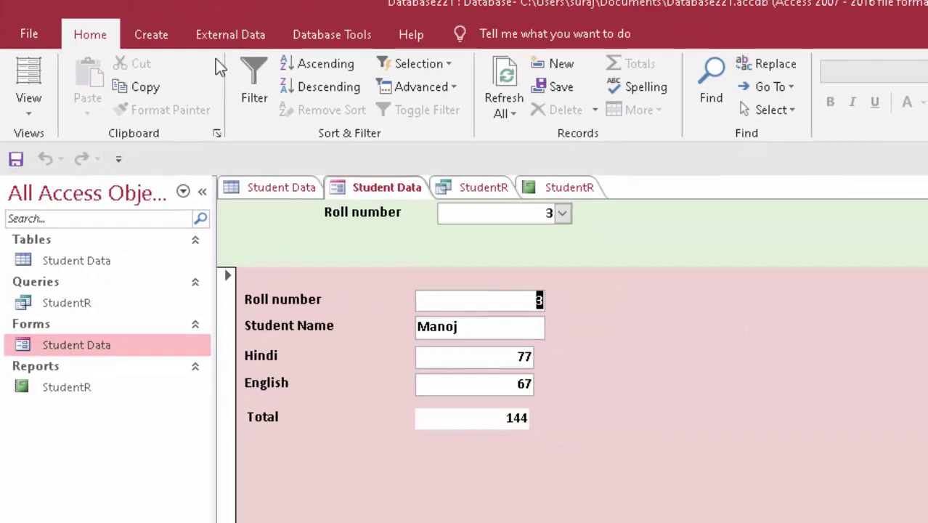
# Open and refresh the StudentR report to show roll 3, then return to the Student Data form.
pyautogui.click(98, 383)
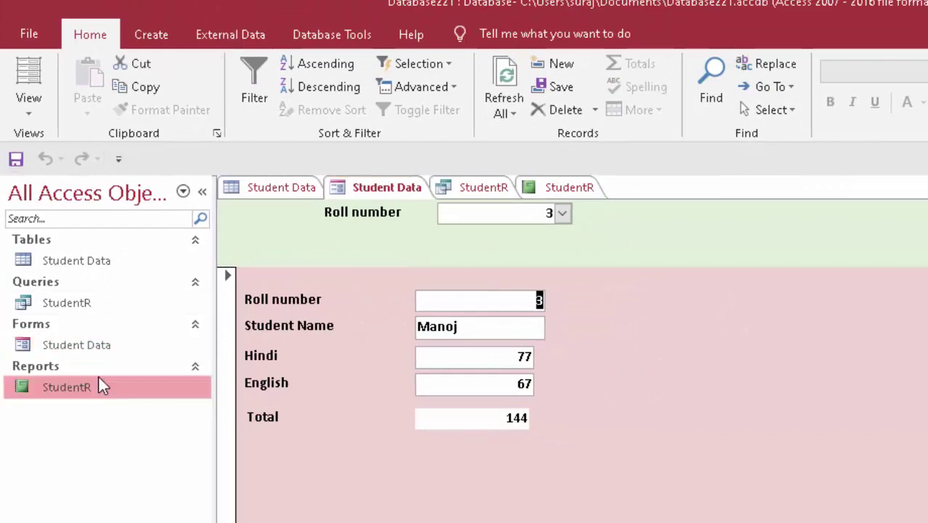
pyautogui.doubleClick(102, 383)
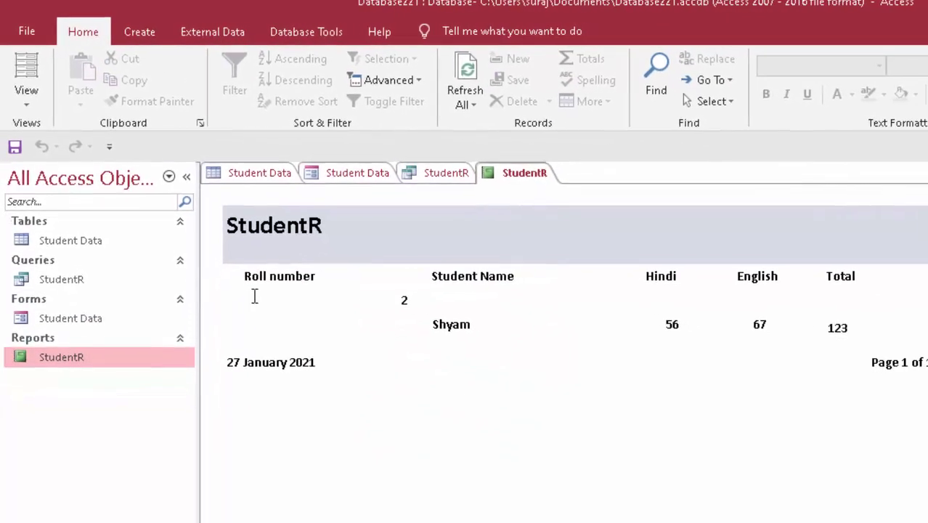
pyautogui.click(451, 72)
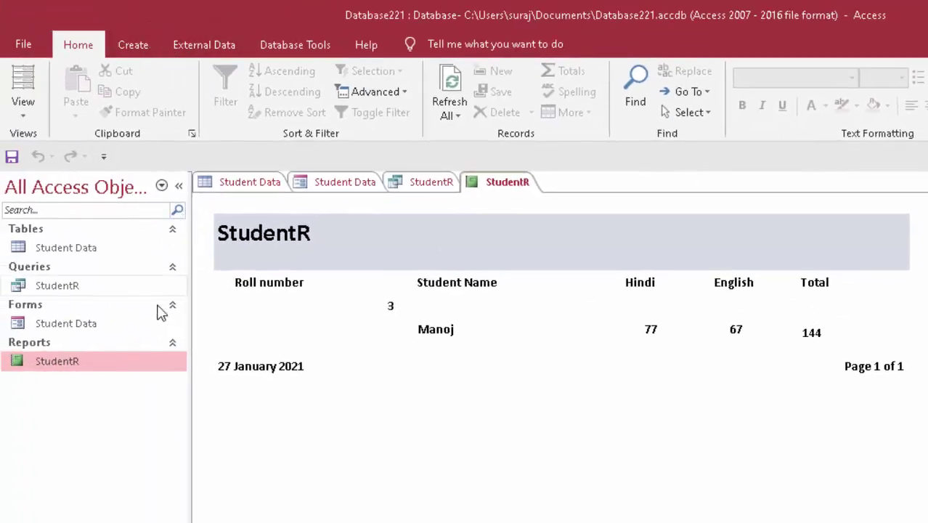
pyautogui.click(127, 341)
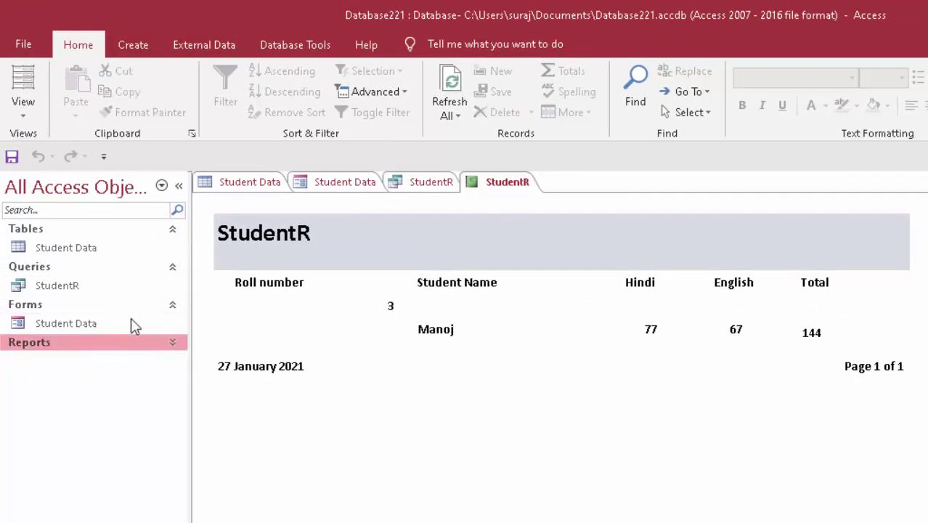
pyautogui.click(133, 326)
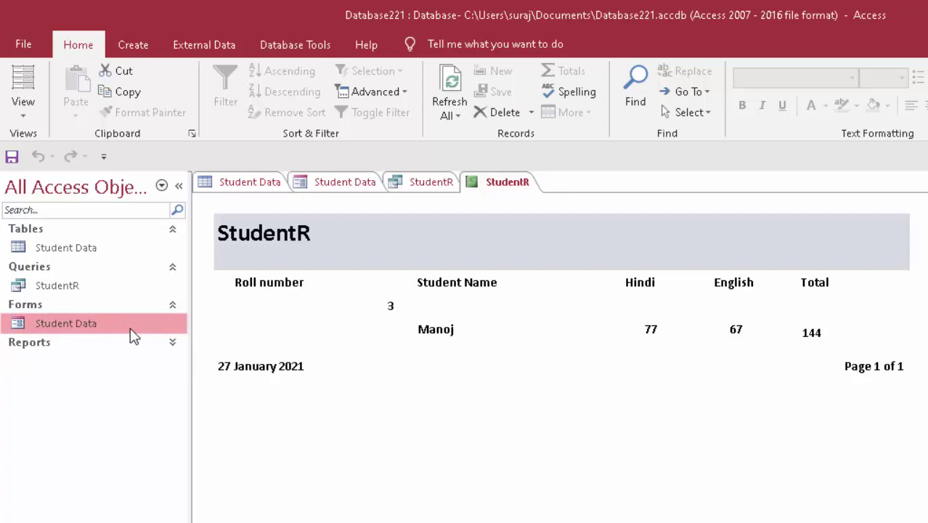
pyautogui.doubleClick(131, 328)
# Choose roll number 1 on the form, then open and refresh the StudentR report.
pyautogui.click(502, 206)
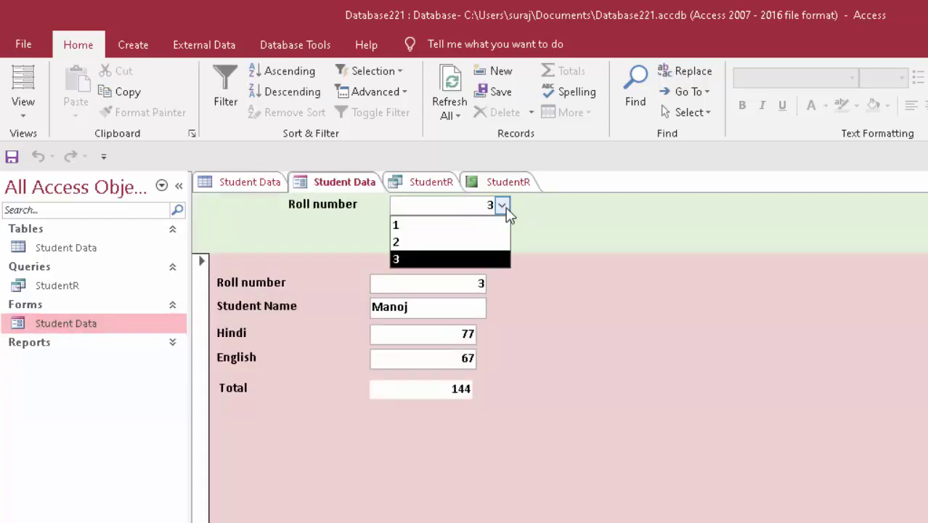
pyautogui.click(465, 221)
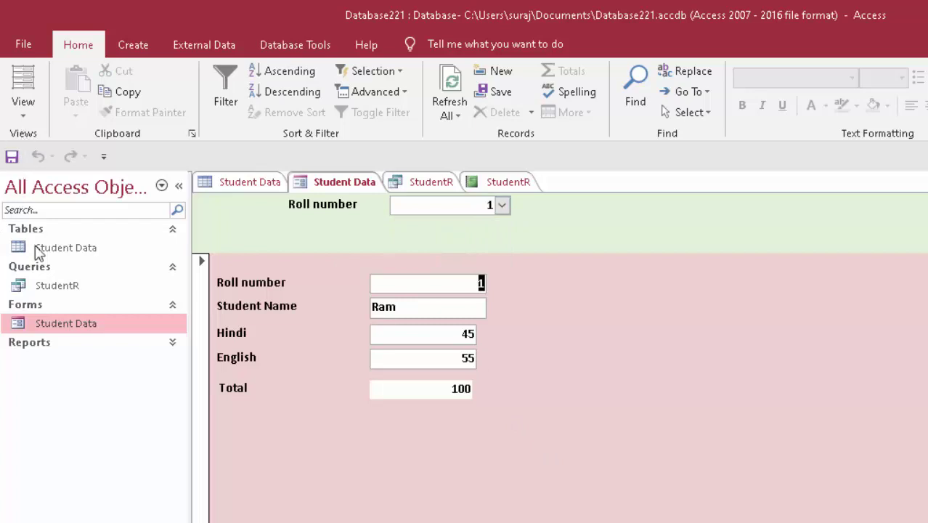
pyautogui.click(61, 344)
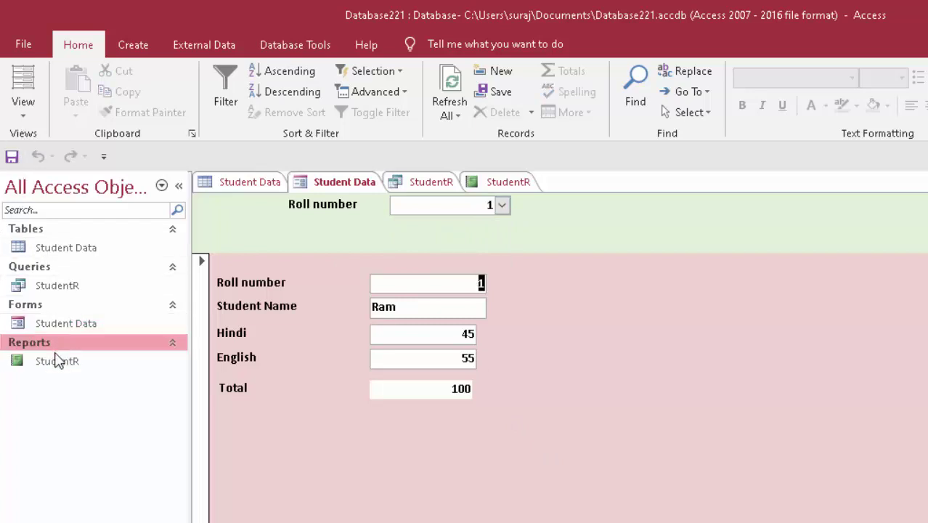
pyautogui.doubleClick(57, 361)
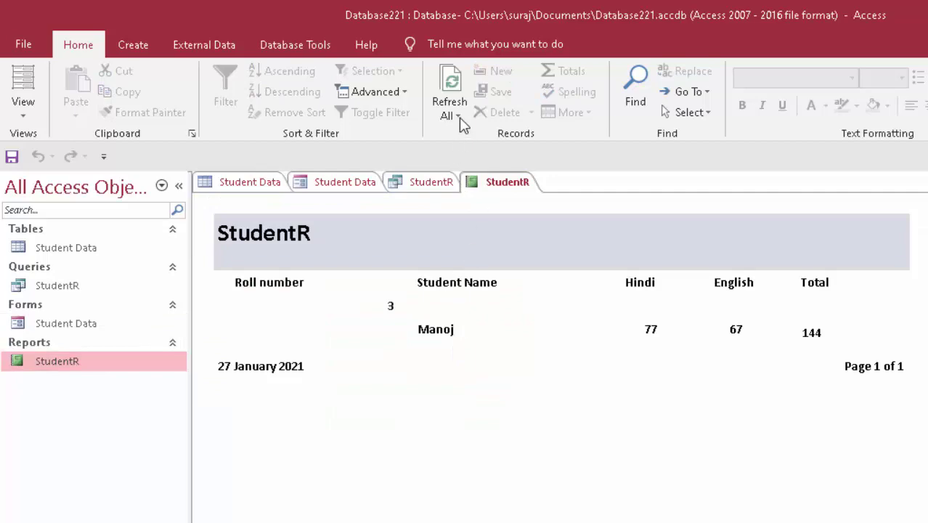
pyautogui.click(460, 120)
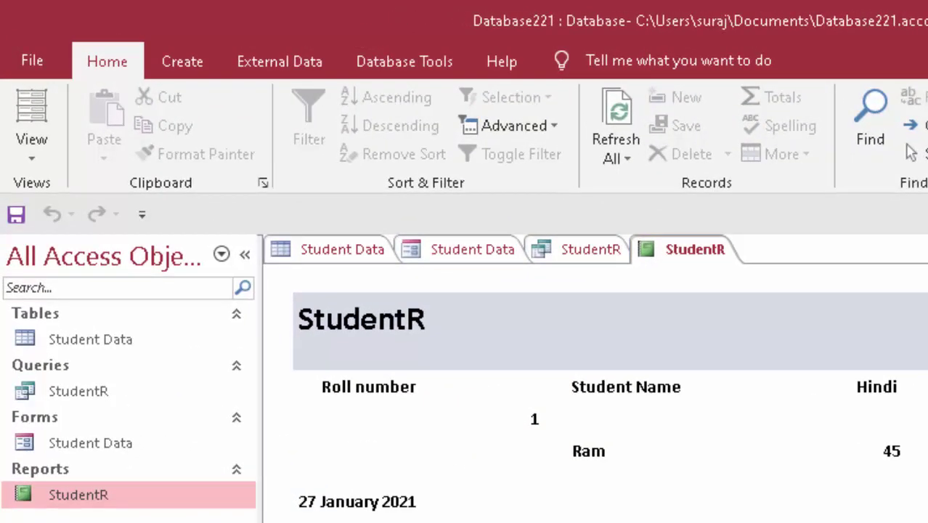